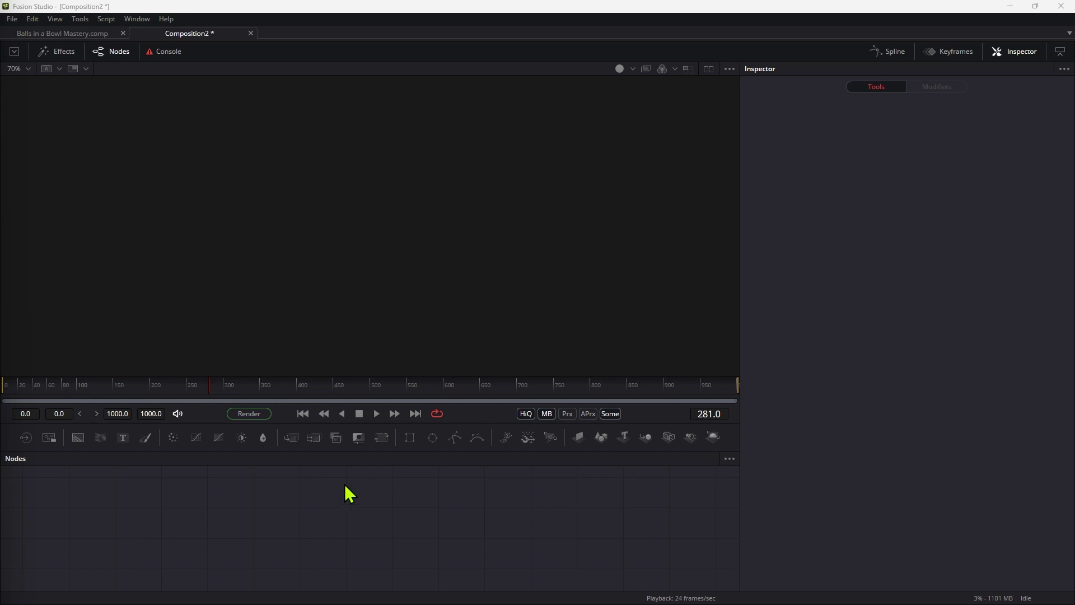
- Add a Shape 3D node to the empty composition, display it in the viewer, and make its shape a sphere
left_click(372, 505)
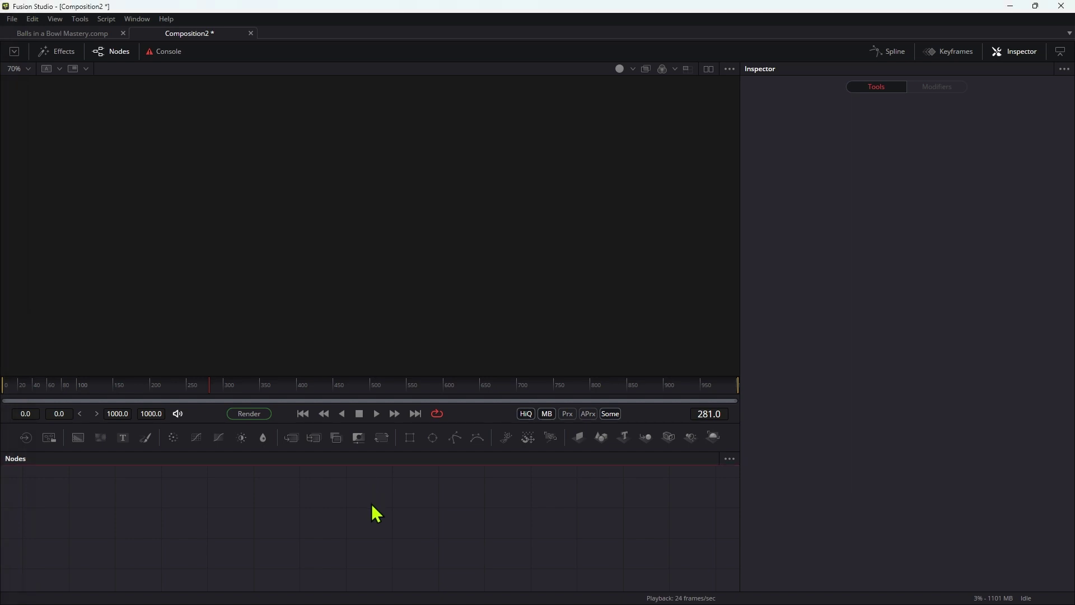
key("shift+space")
type("3sh")
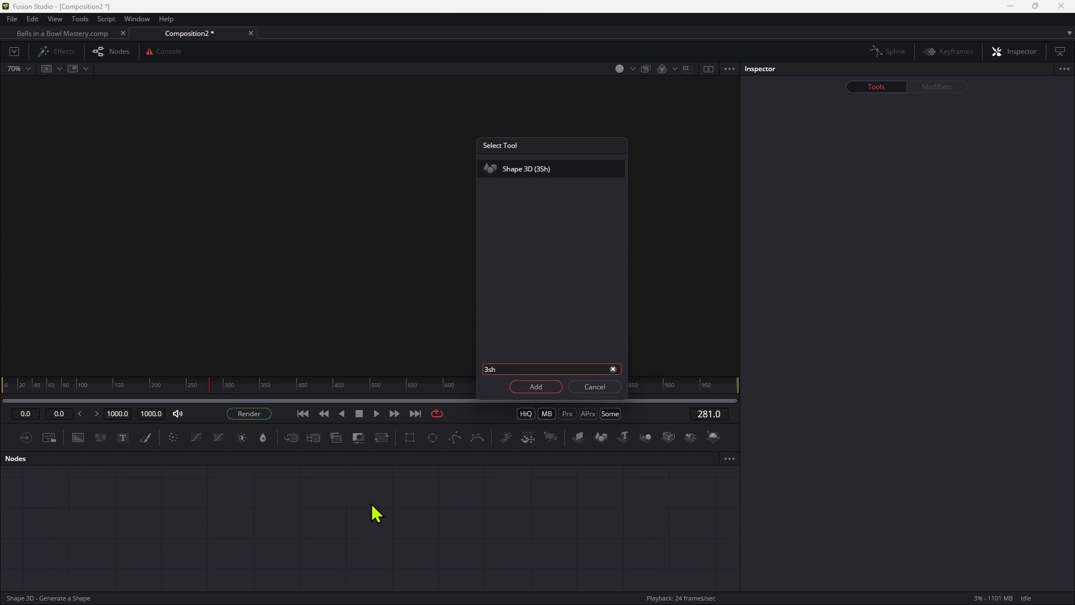
key("Return")
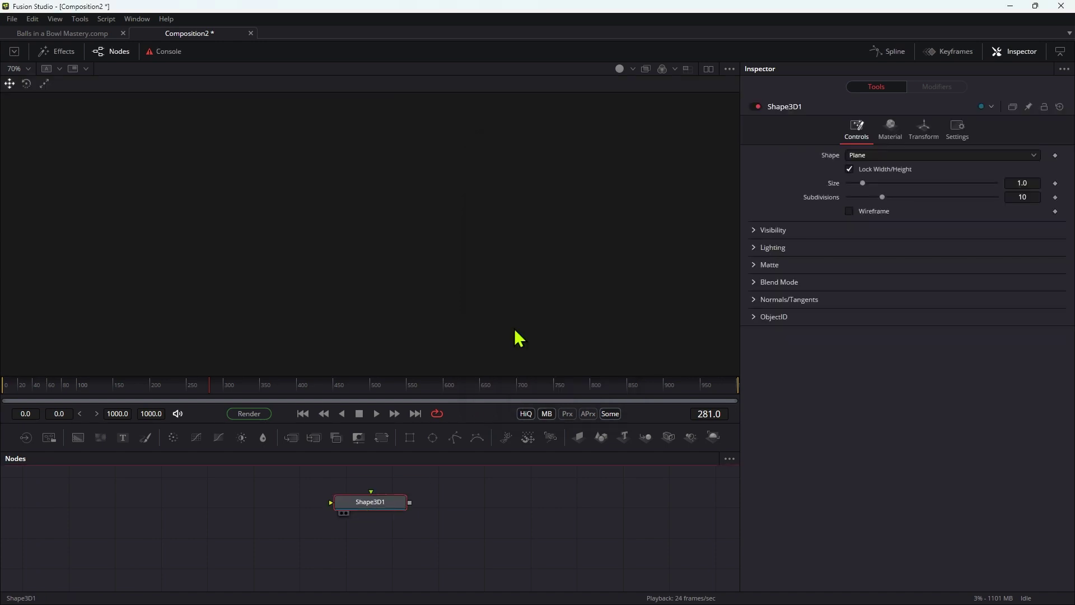
key("1")
left_click(899, 155)
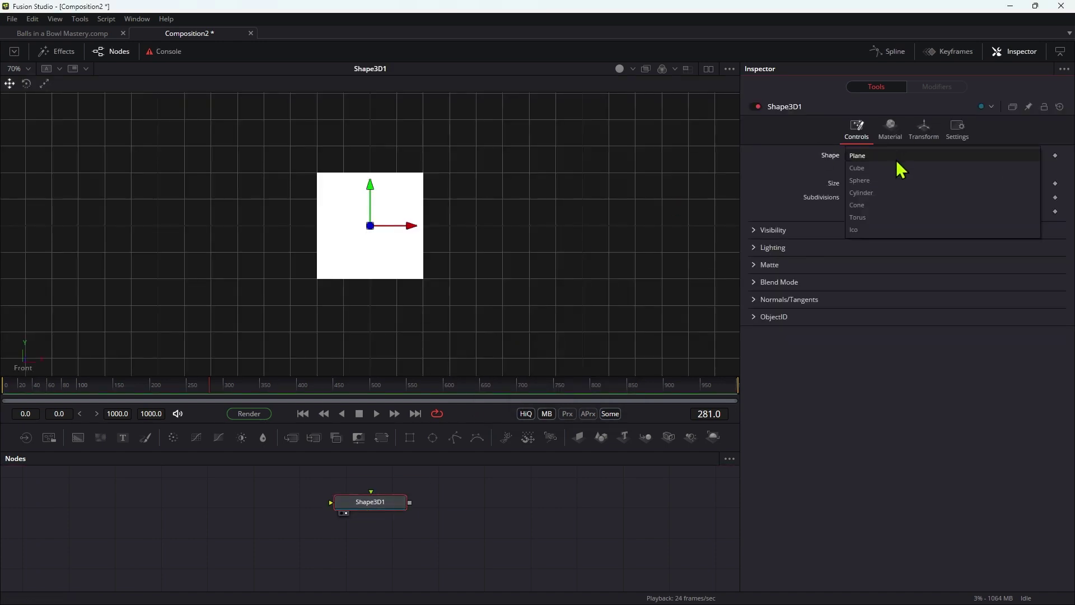
left_click(895, 180)
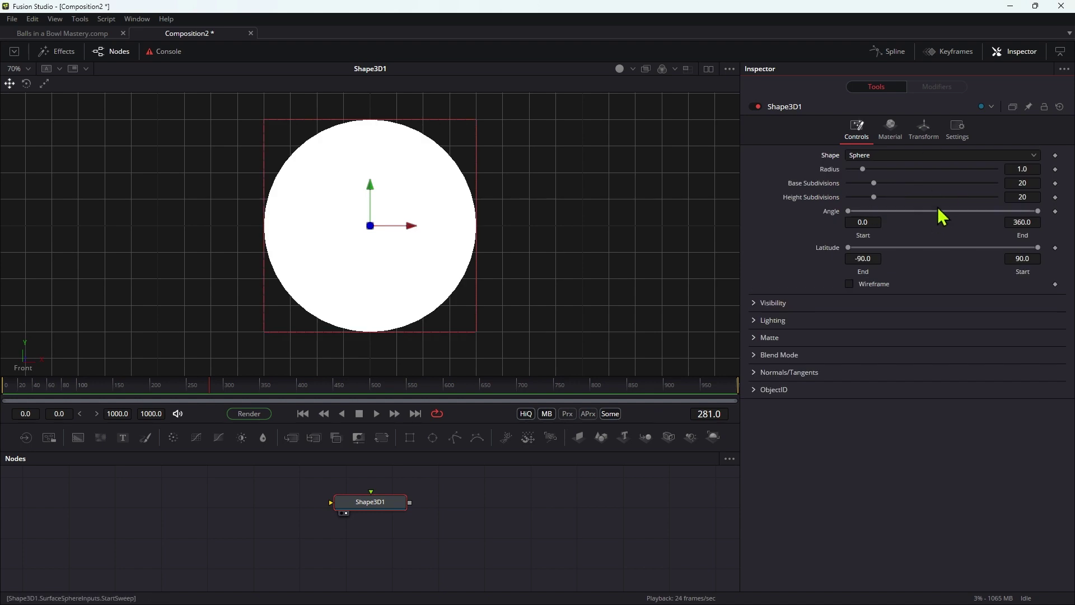
- Give the sphere's diffuse material an opacity of about 0.413 and a green value of 0.0
left_click(896, 132)
left_click_drag(995, 237, 910, 254)
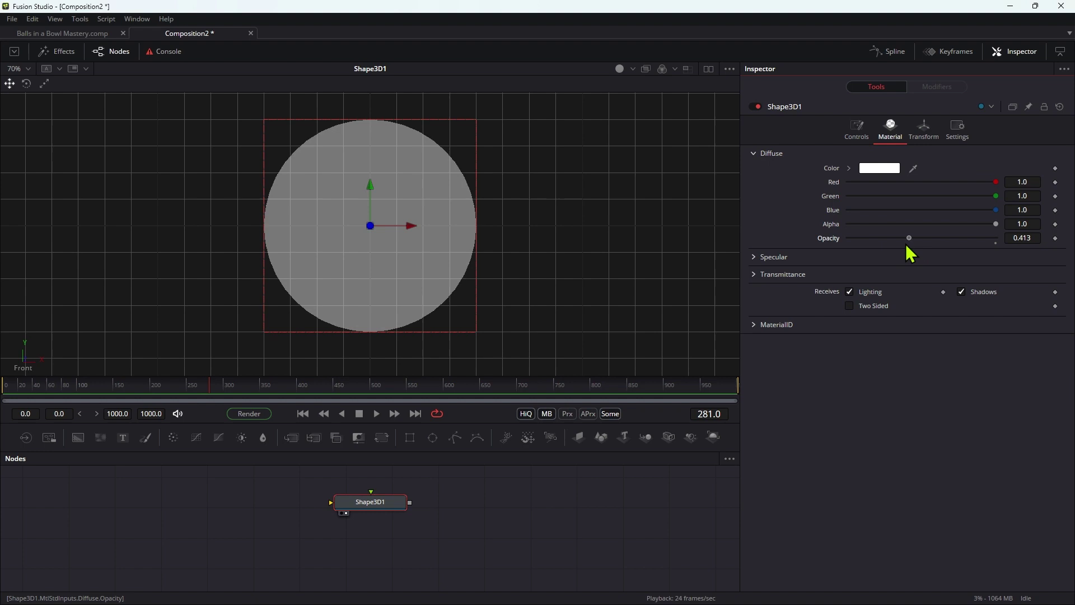
left_click_drag(996, 196, 700, 178)
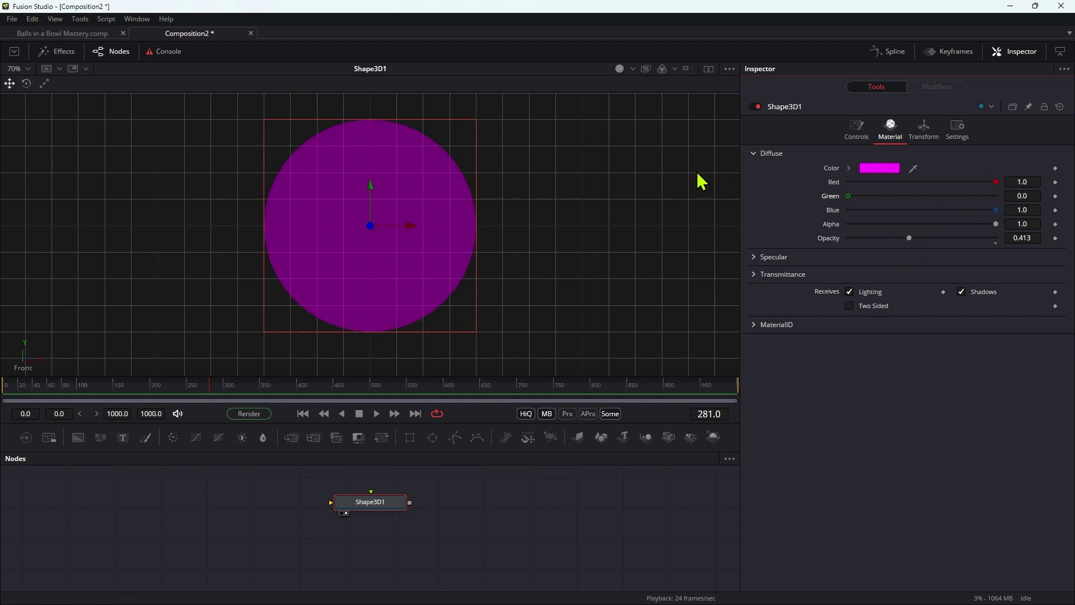
- Duplicate the sphere node, merge the copy with the original in a Merge 3D node, and display the merge in the viewer
left_click(583, 524)
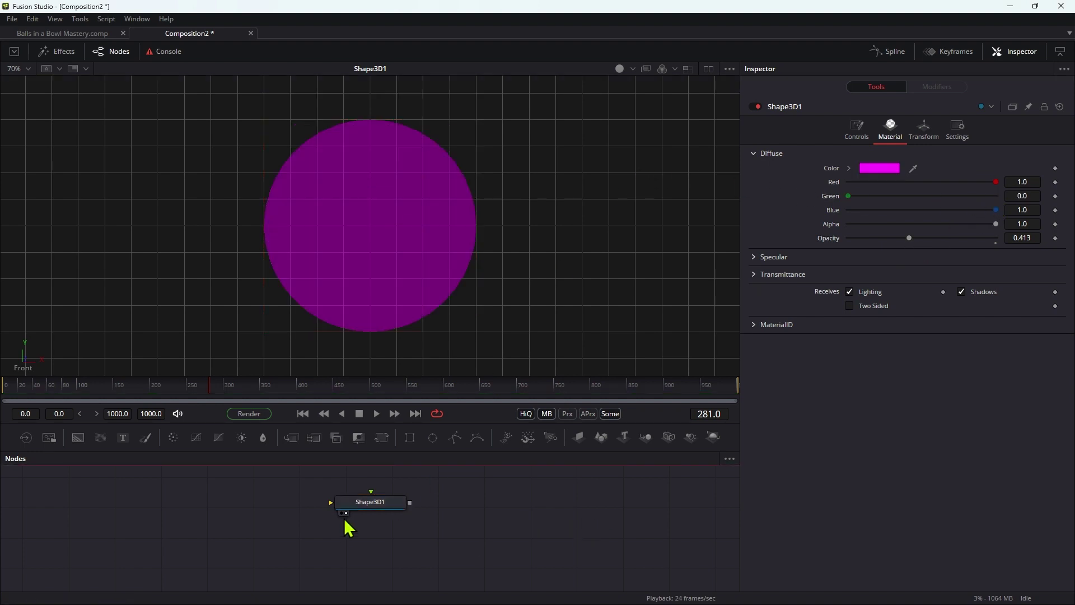
left_click(390, 509)
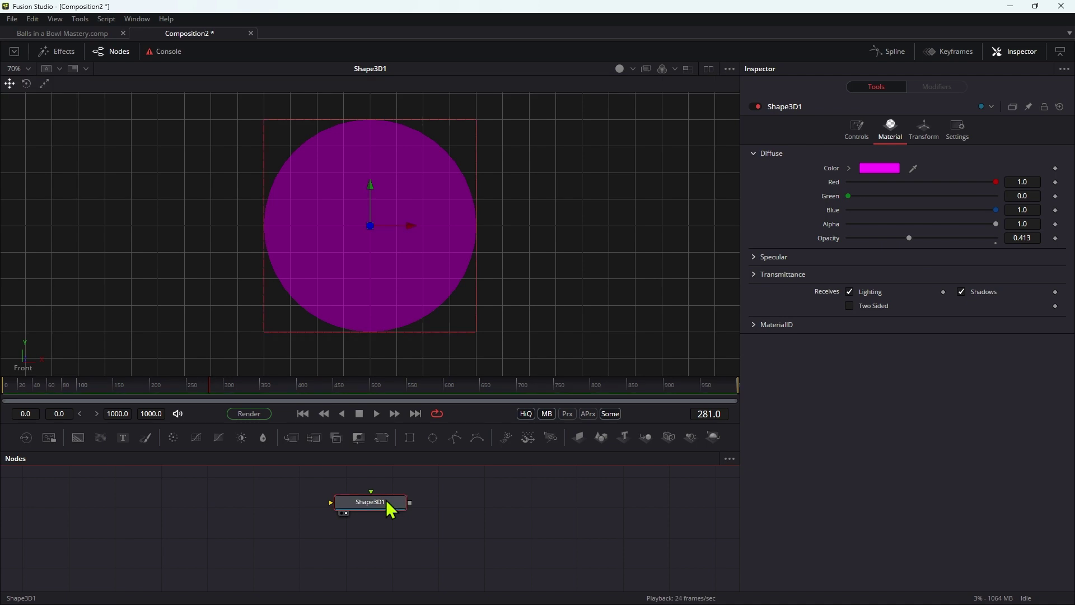
key("ctrl+v")
left_click_drag(507, 535, 410, 502)
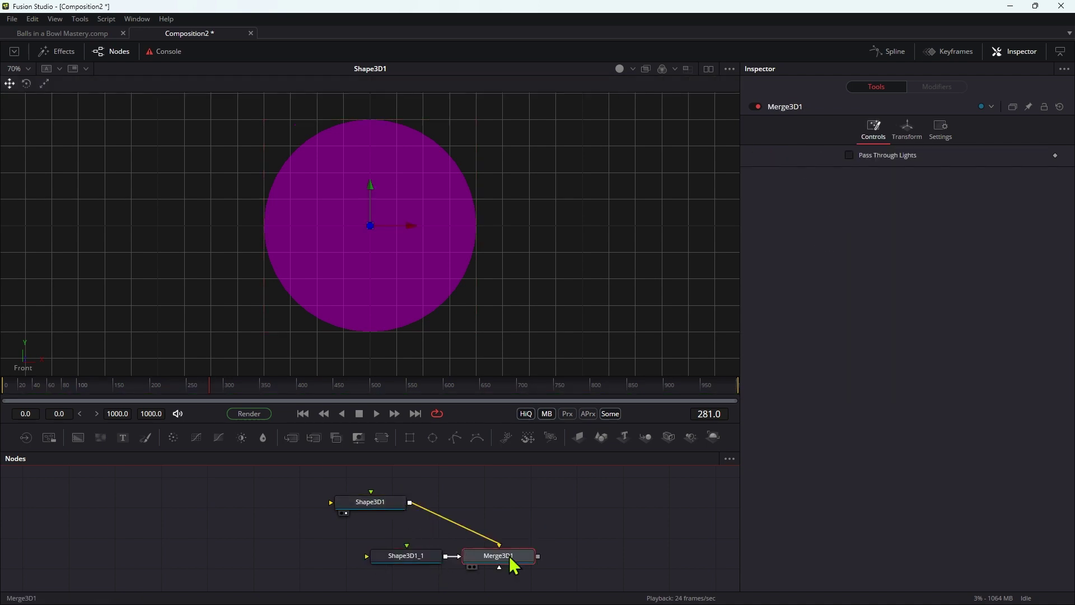
left_click_drag(513, 566, 569, 215)
- Set the duplicated sphere's radius to 0.1 and make its diffuse color white
left_click(407, 555)
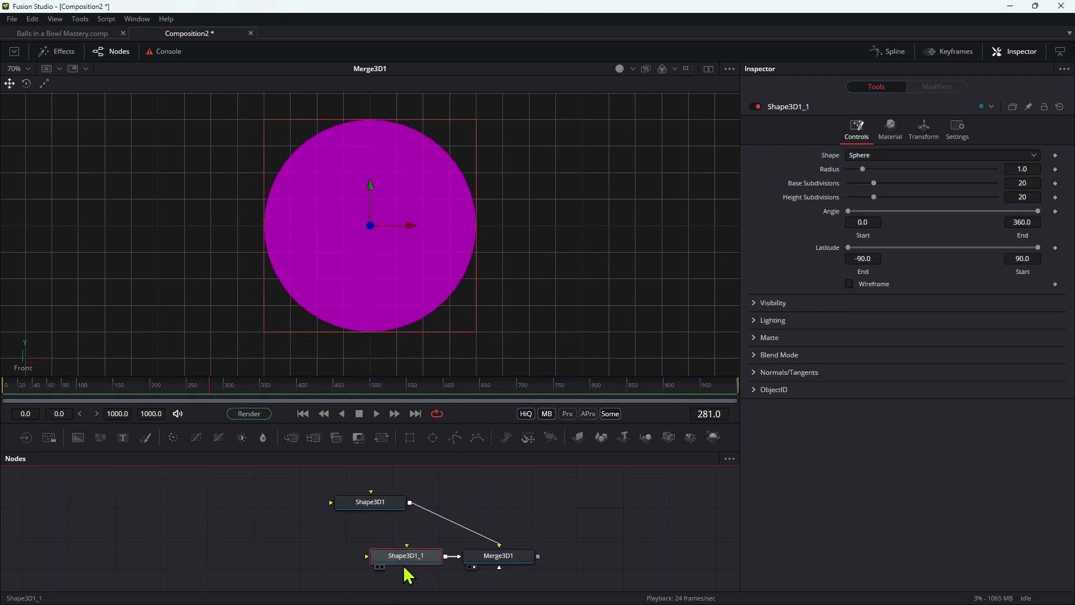
left_click_drag(1032, 169, 1031, 169)
left_click(1028, 168)
type("0.1")
key("Tab")
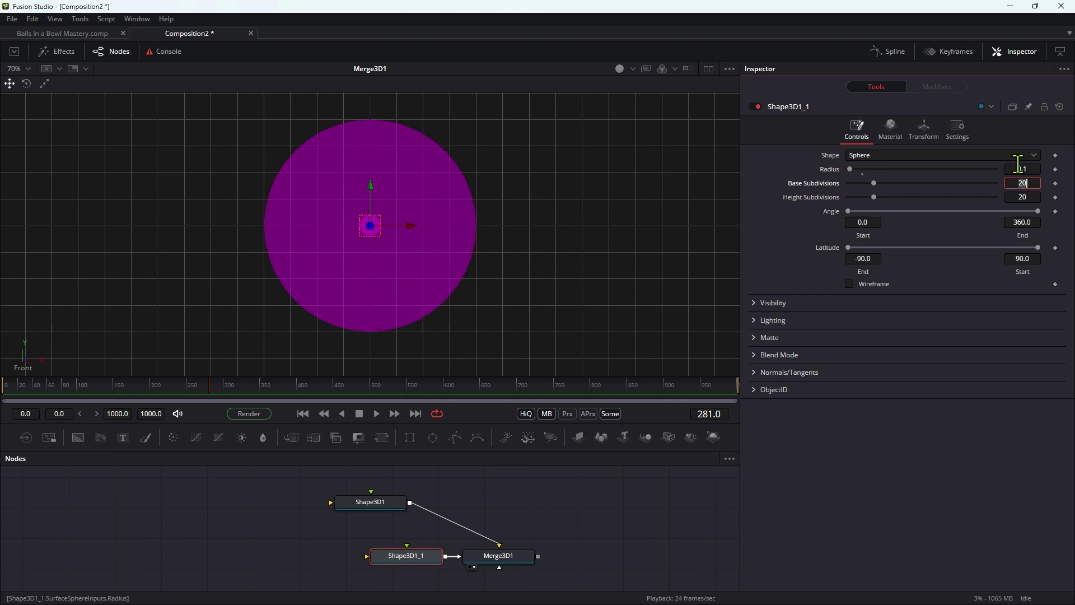
left_click(890, 128)
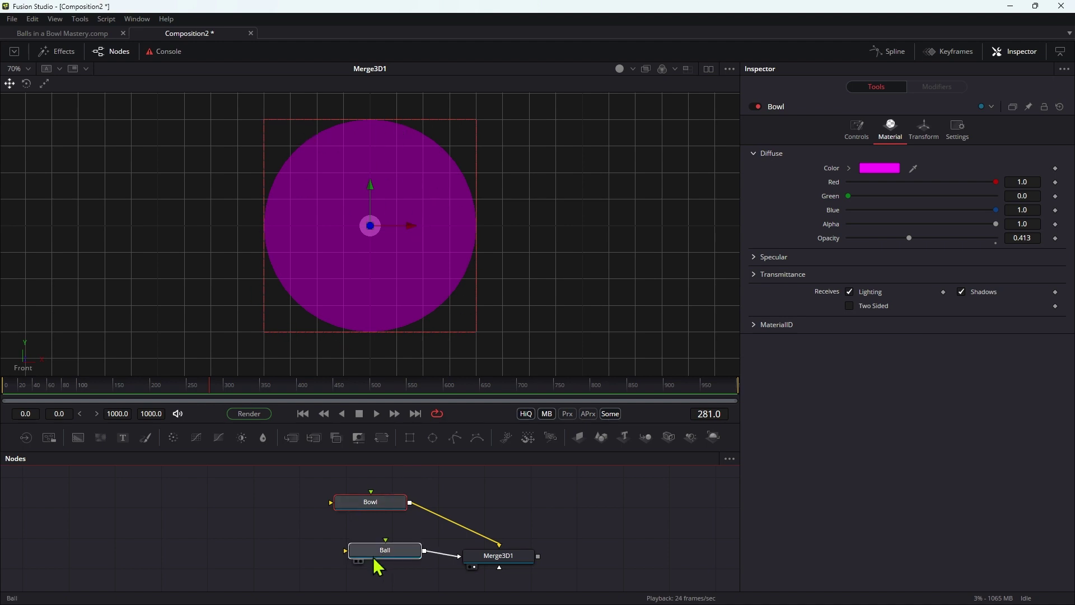
- Tidy the node layout, placing Merge3D1 beside Bowl and Ball directly beneath Bowl
left_click_drag(372, 565, 350, 566)
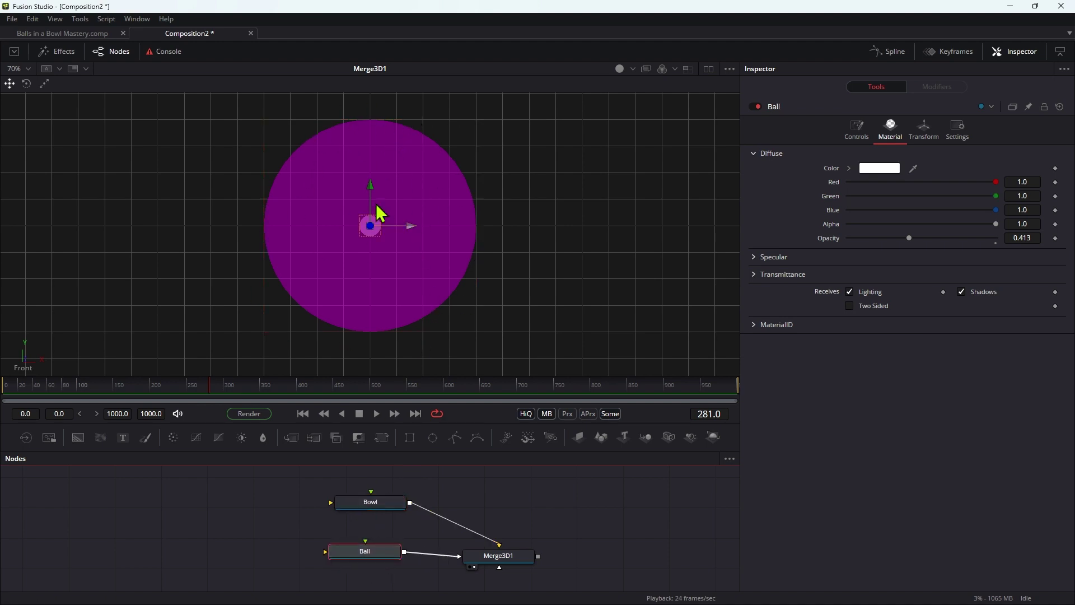
left_click_drag(359, 558, 380, 558)
left_click_drag(508, 558, 521, 501)
left_click_drag(412, 553, 395, 556)
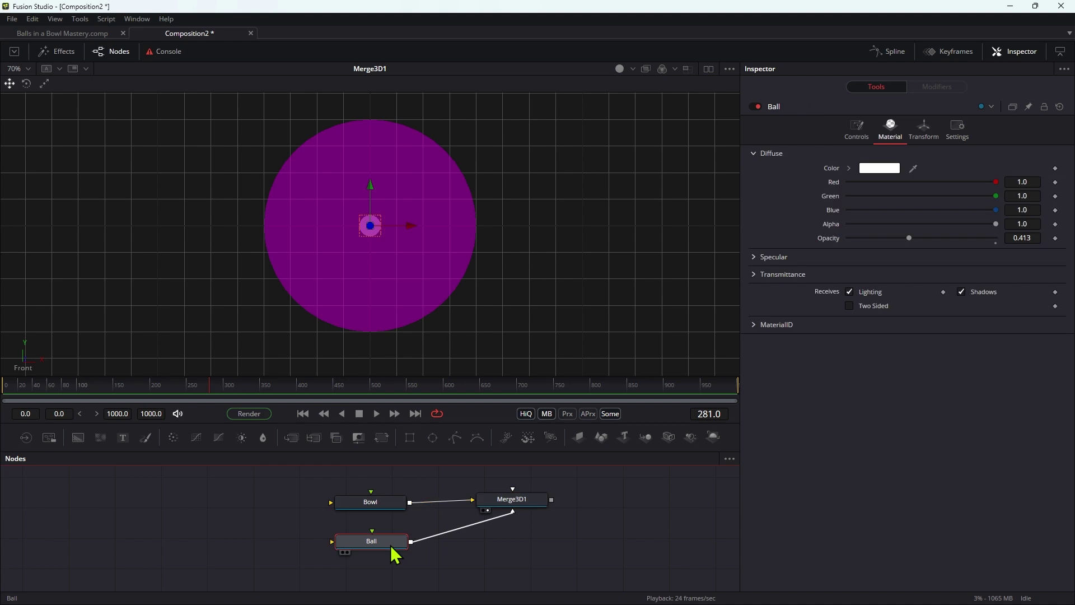
- Add the expression cos(0) to the Ball's X translation
left_click(925, 131)
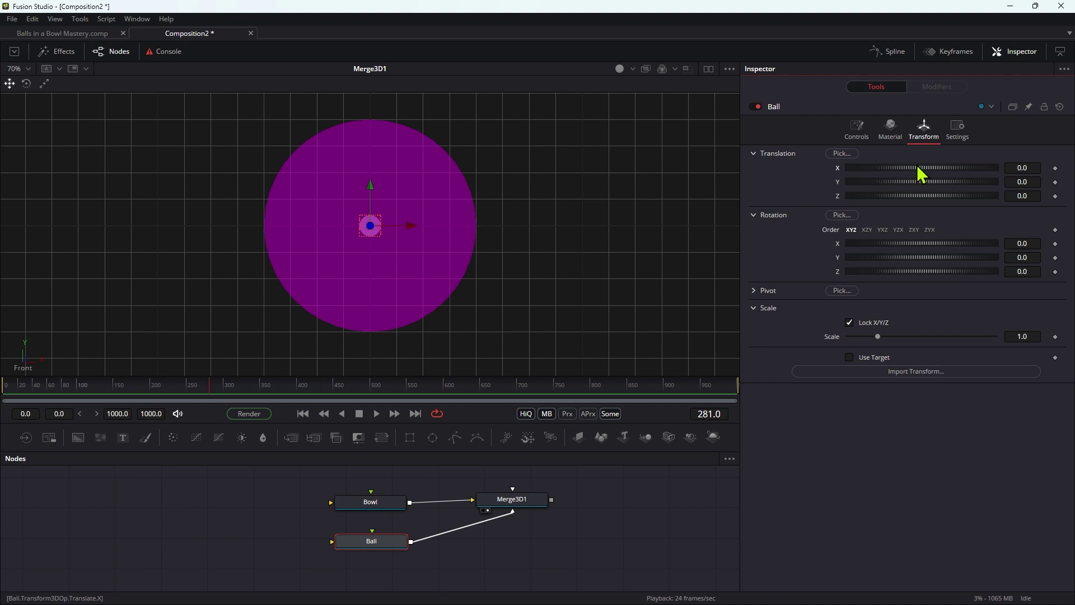
right_click(922, 175)
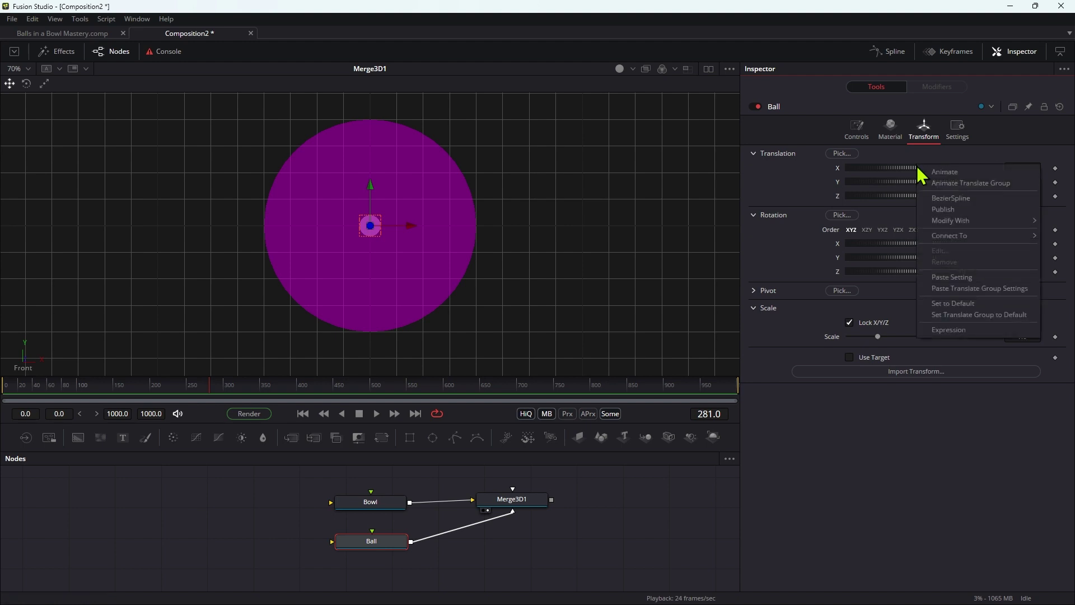
left_click(955, 331)
left_click(907, 184)
type("cos(0")
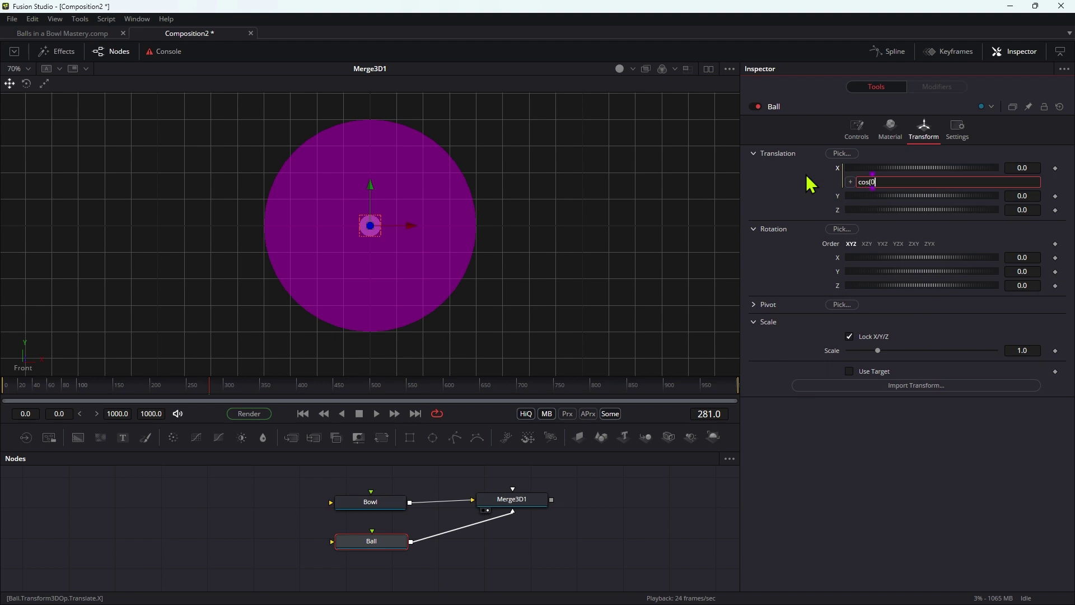
key("Return")
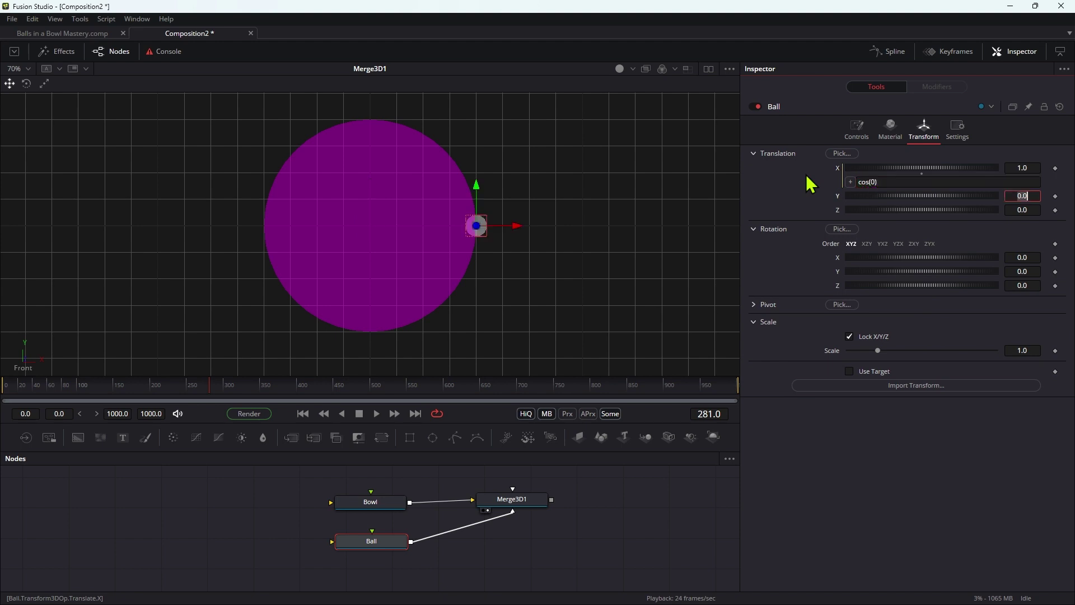
- Add the expression sin(0) to the Ball's Y translation
right_click(896, 201)
left_click(930, 361)
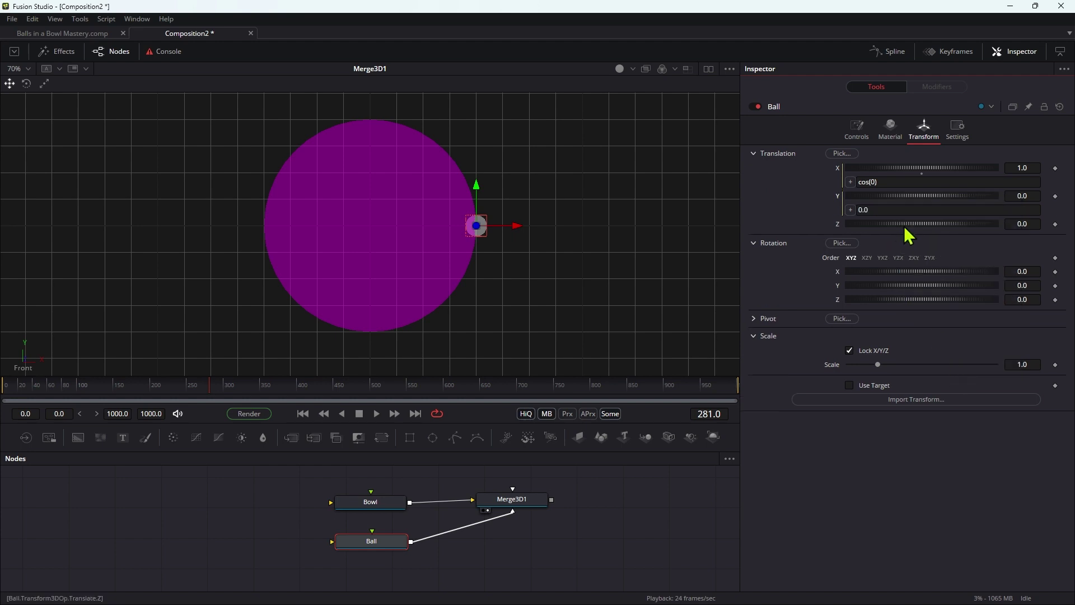
left_click(906, 210)
type("si")
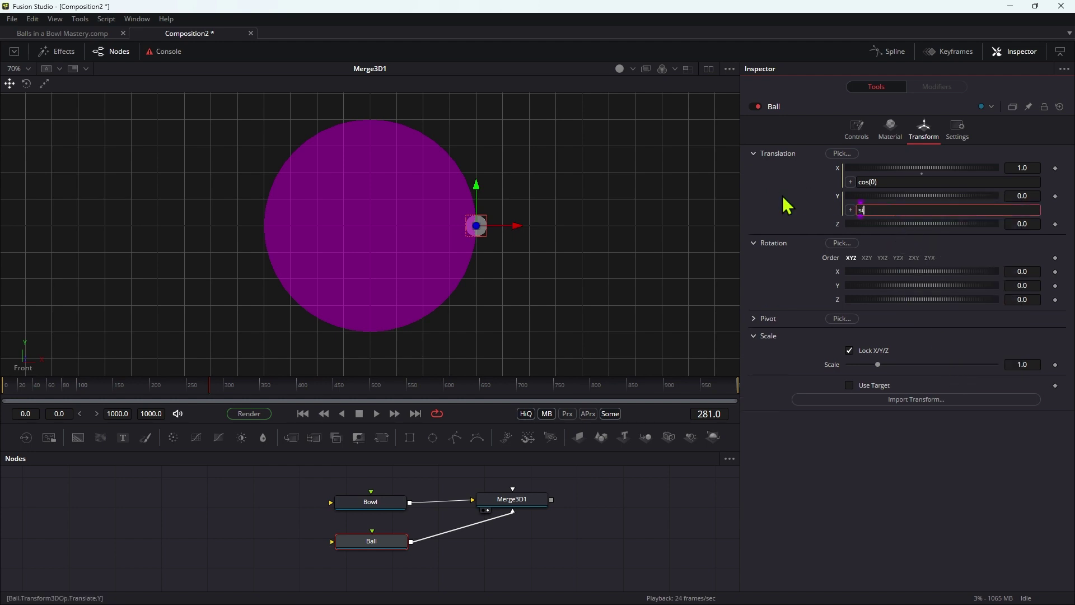
type("n(0)")
key("Tab")
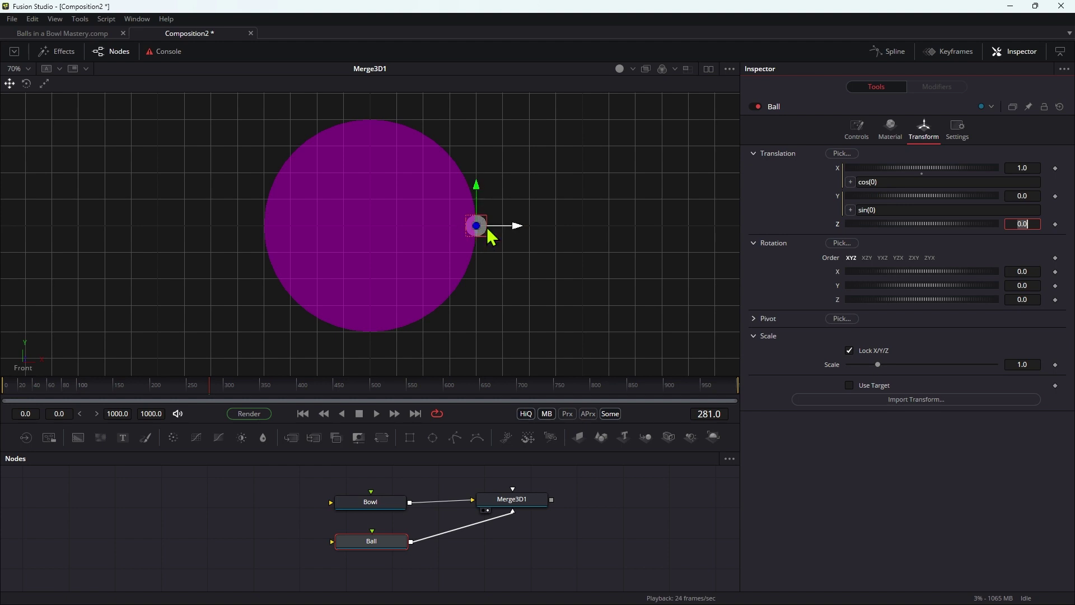
left_click(876, 182)
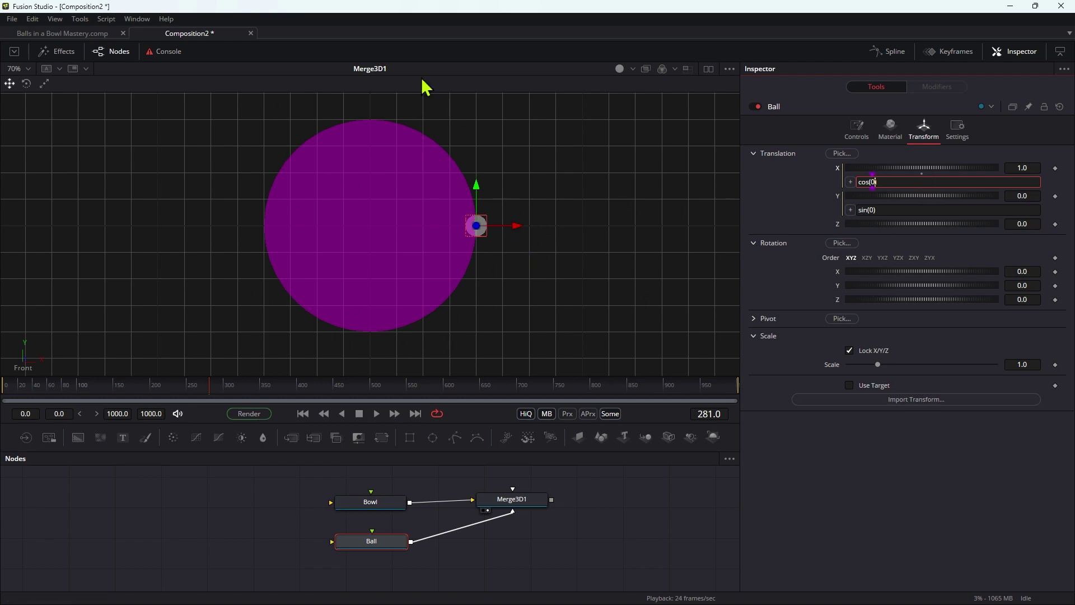
left_click(238, 544)
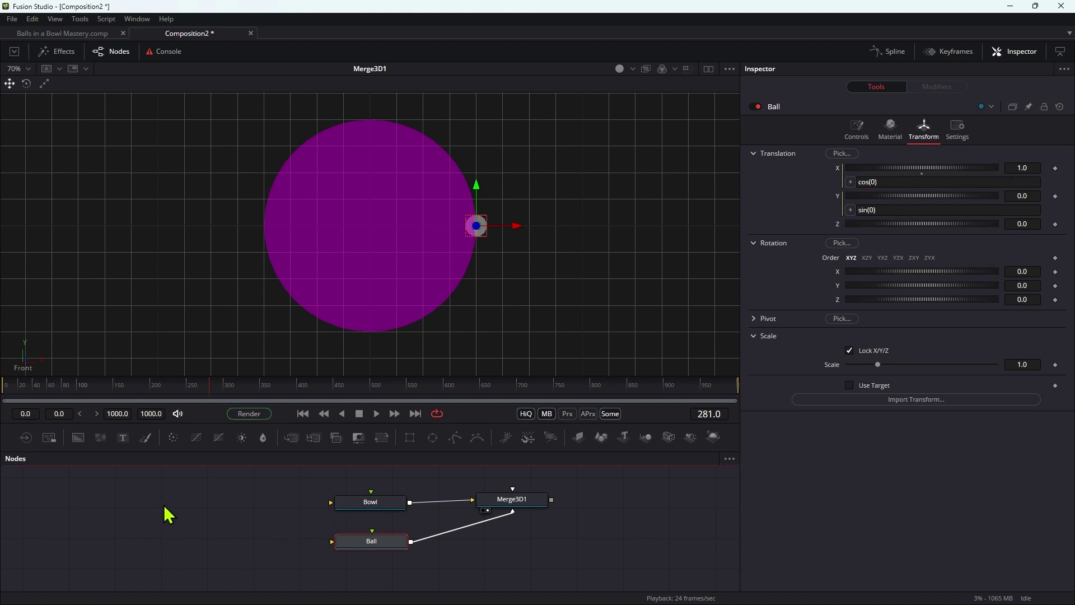
- Add an unconnected Custom Tool node near Bowl and Ball, rename it c, and shift it slightly closer to them
left_click(225, 503)
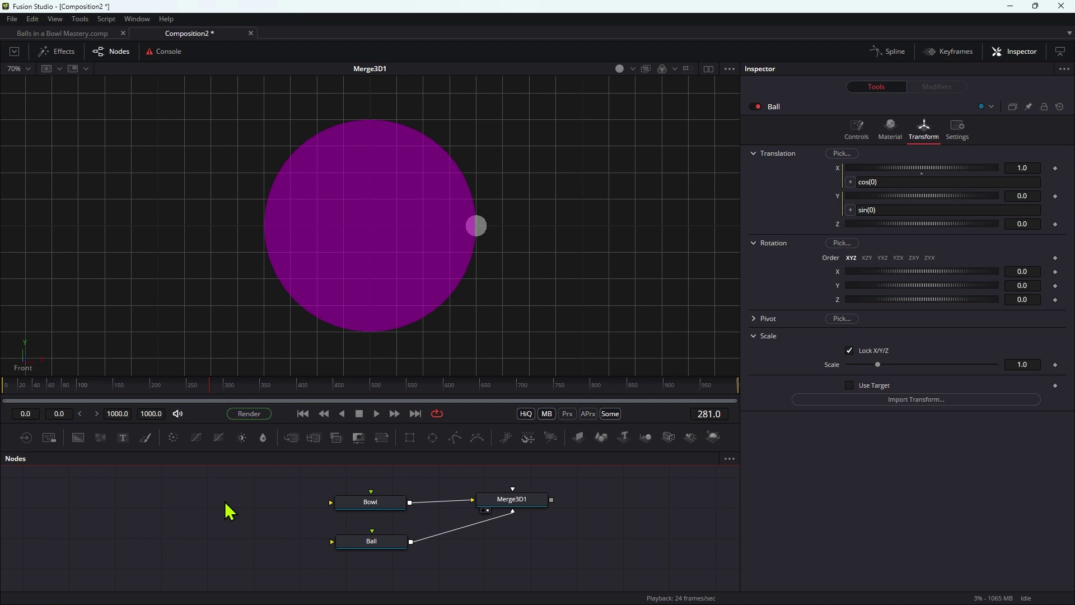
key("shift+space")
type("cu")
key("Down")
key("Down")
key("Down")
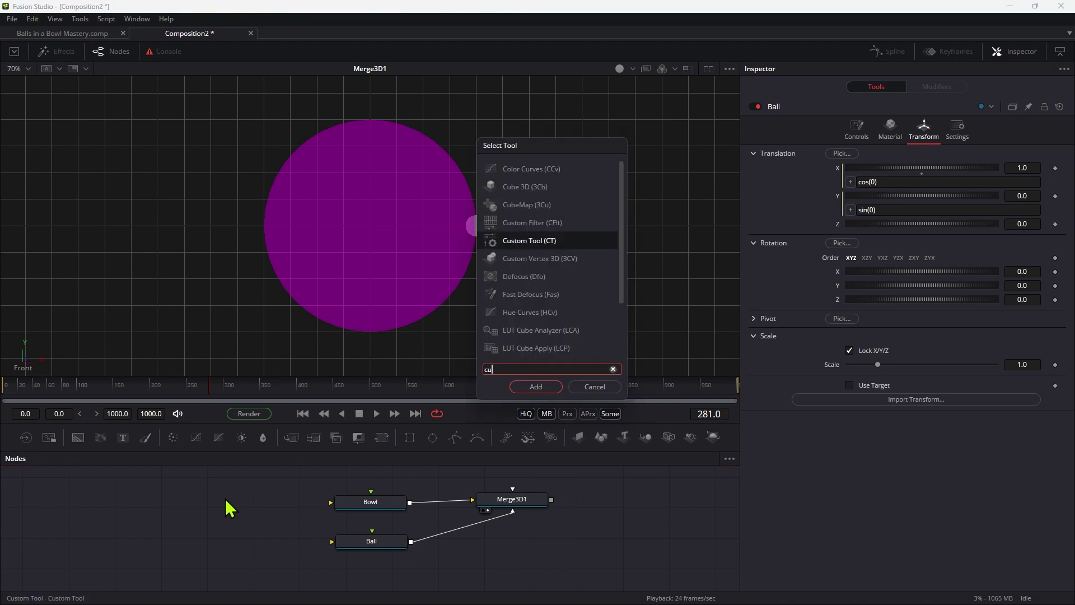
key("Return")
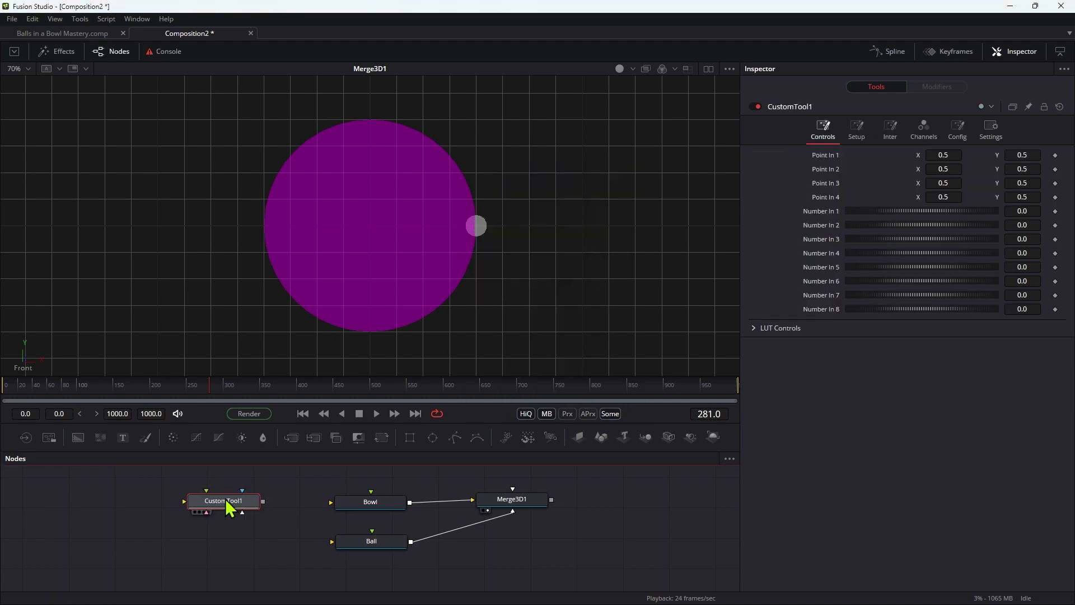
key("F2")
type("c")
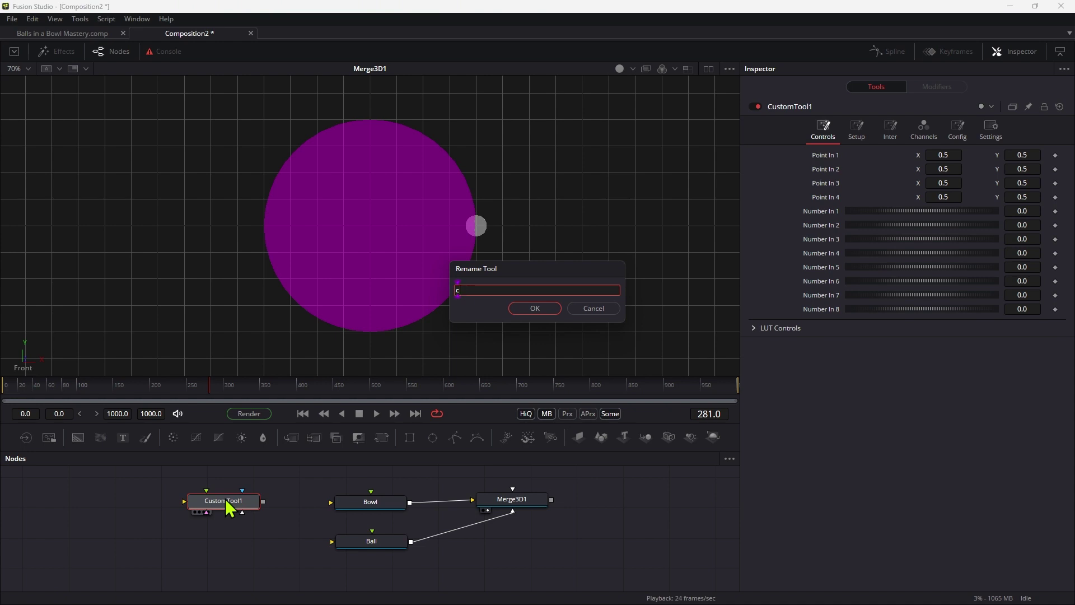
key("Return")
left_click_drag(228, 506, 246, 510)
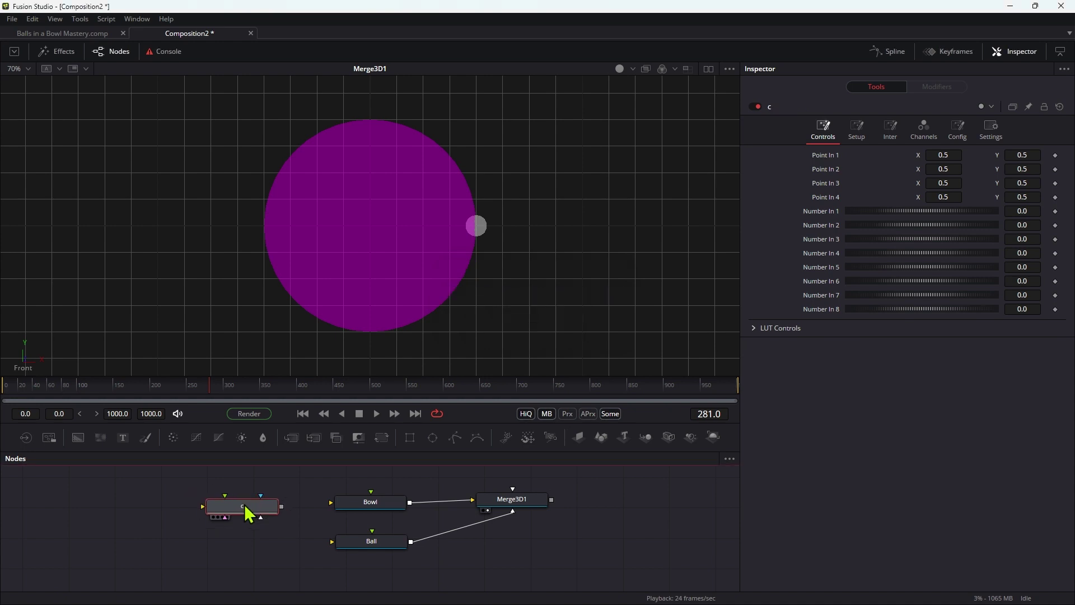
- Name the first three number controls of the c node Speed, Arc and Offset
left_click(960, 131)
left_click(759, 190)
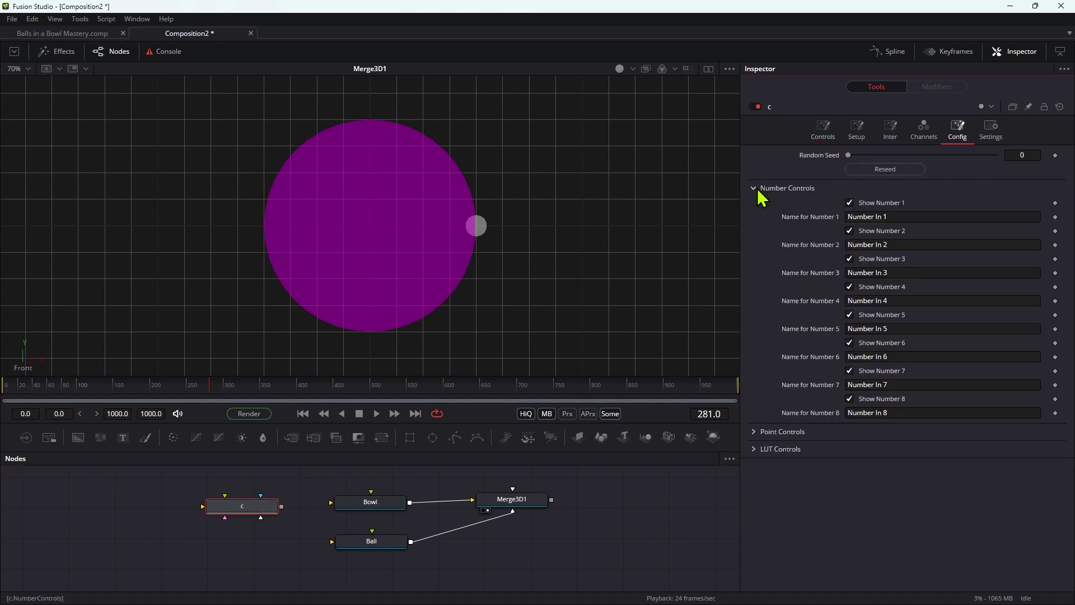
left_click(931, 216)
type("Spee")
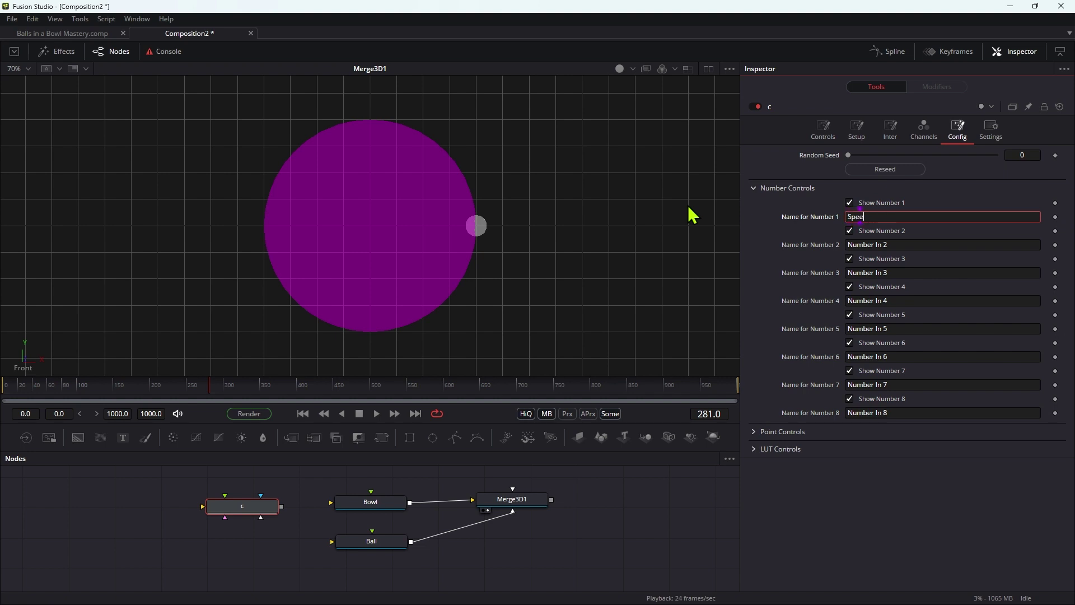
type("d")
key("Tab")
type("Ar")
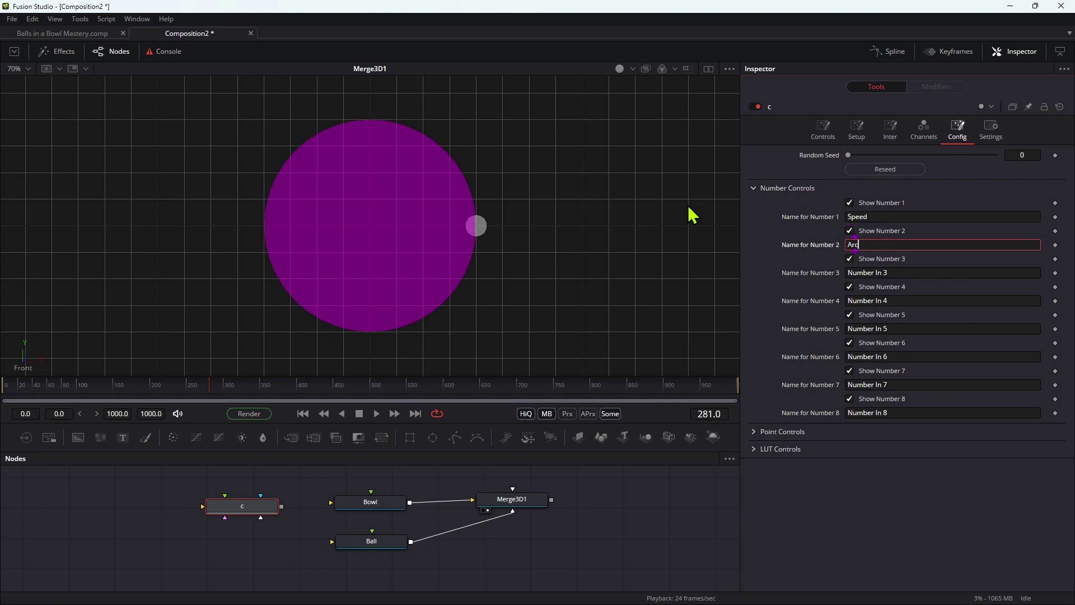
key("Tab")
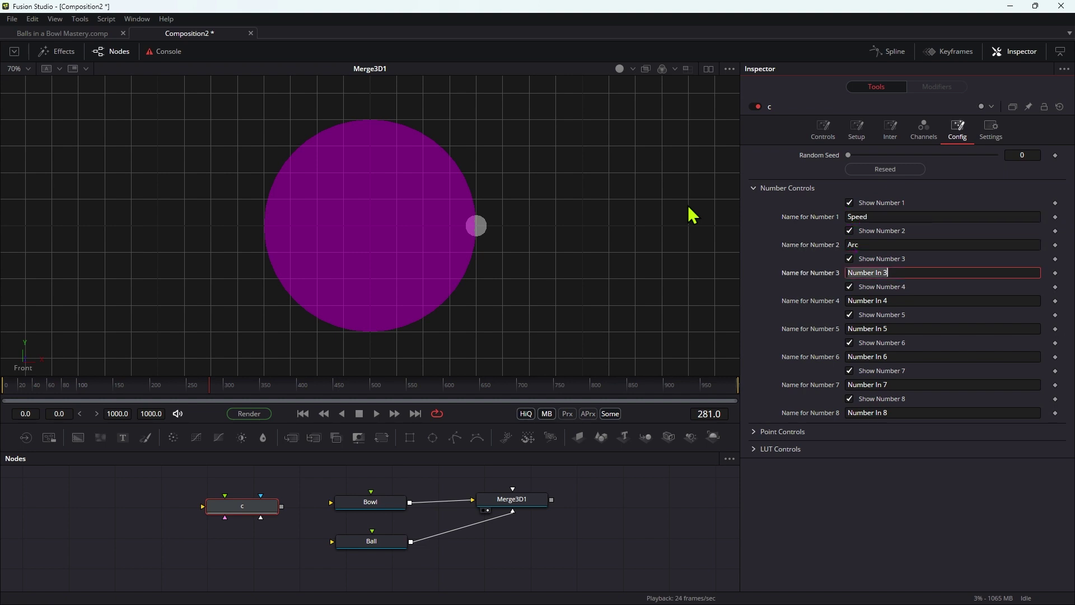
type("Offset")
- Hide number controls 4 through 7 of the c node and return to its main controls
left_click(850, 370)
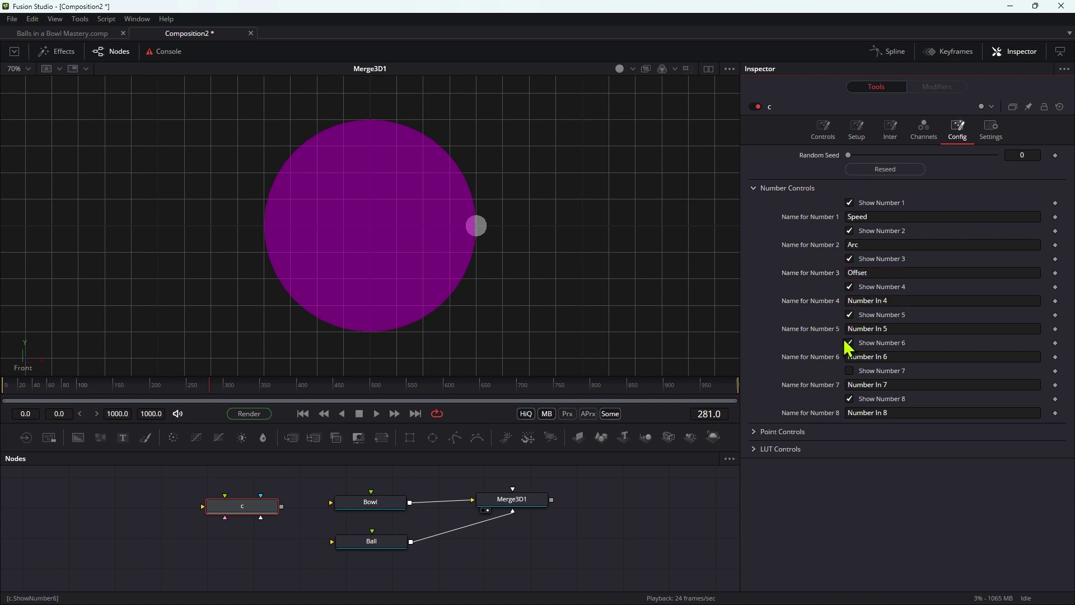
left_click(849, 343)
left_click(850, 289)
left_click(828, 131)
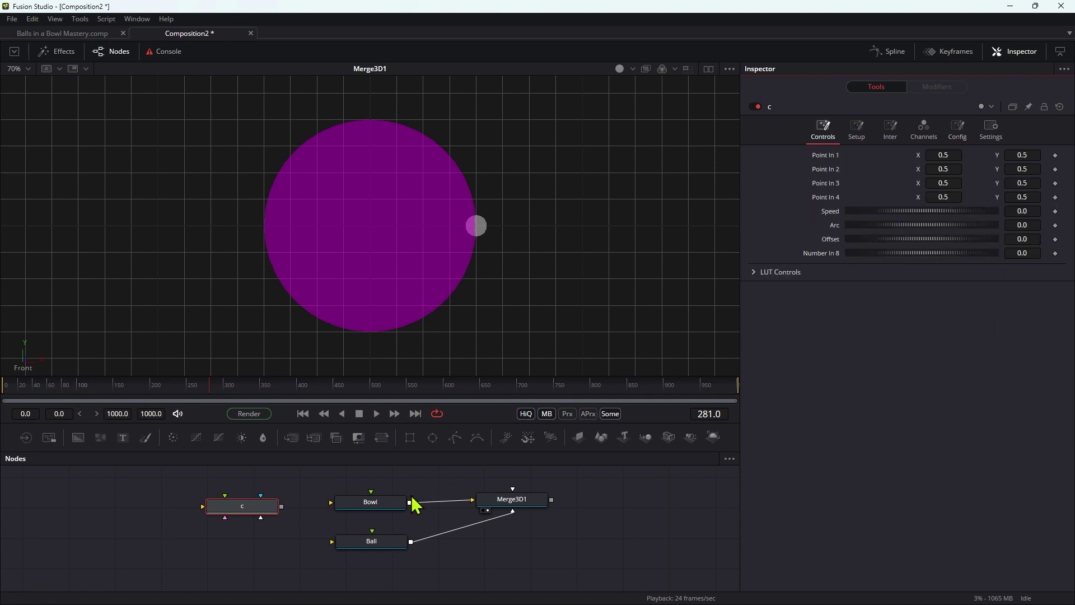
- Change the Ball's X translation expression to cos(c.NumberIn8)
left_click(377, 543)
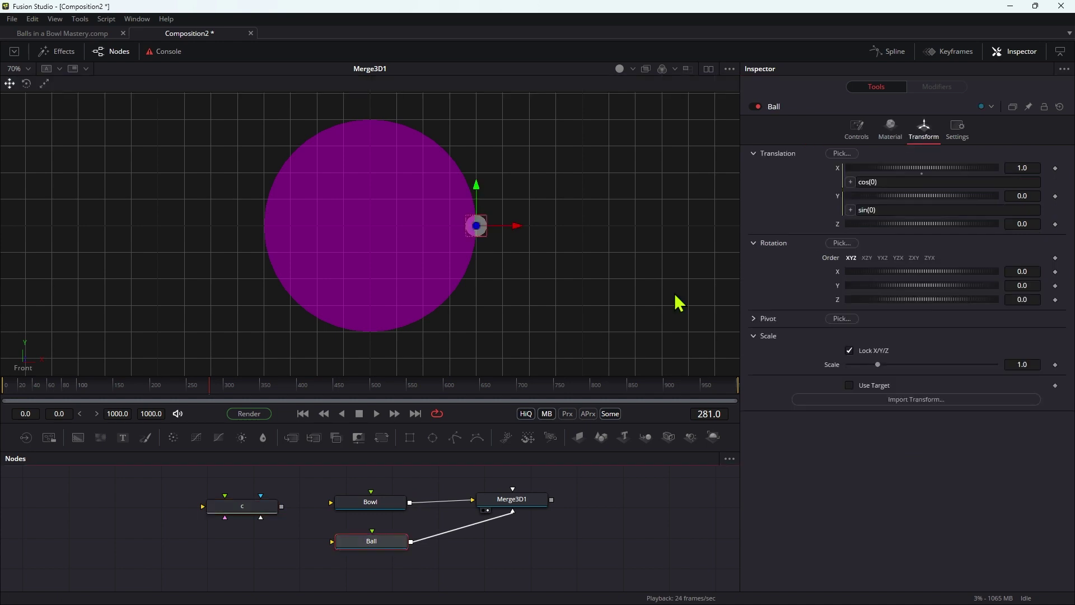
left_click(872, 182)
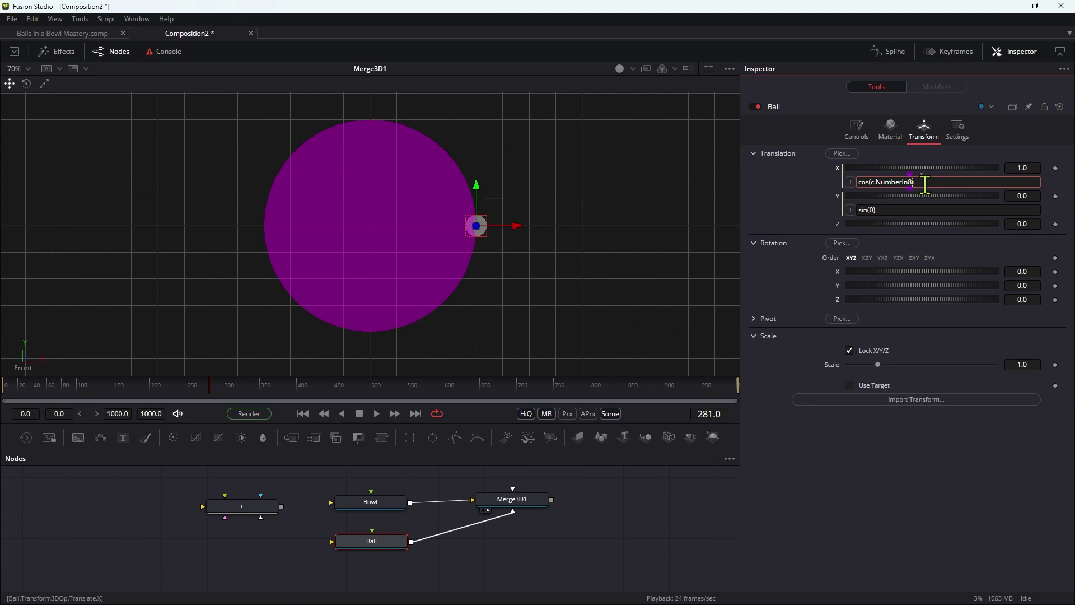
left_click(859, 182)
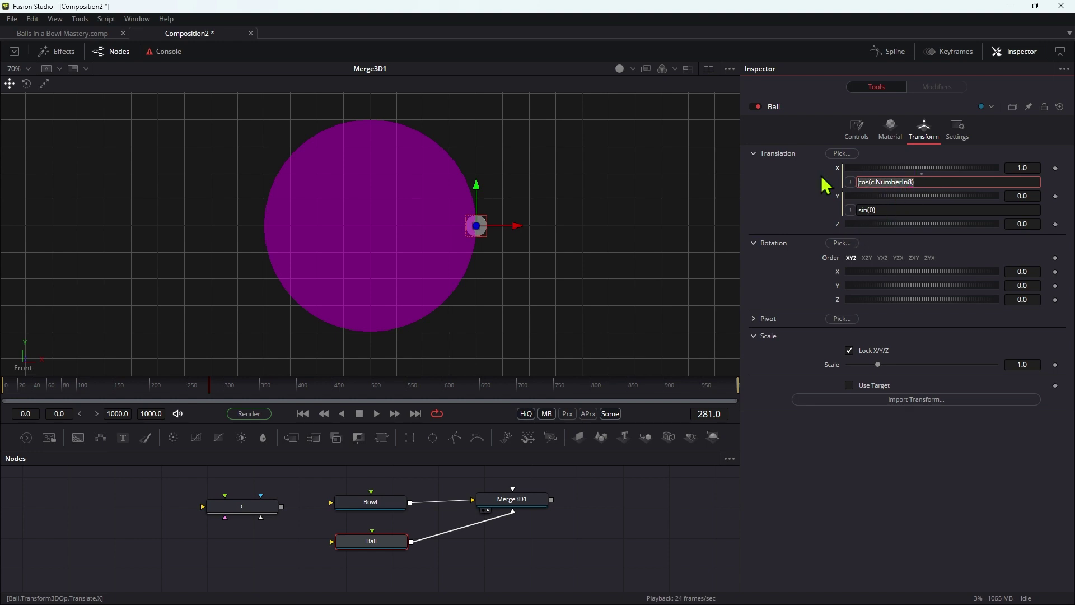
- Replace the Ball's Y translation expression with sin(c.NumberIn8)
left_click(899, 209)
key("ctrl+a")
type("cos(c.NumberIn8)")
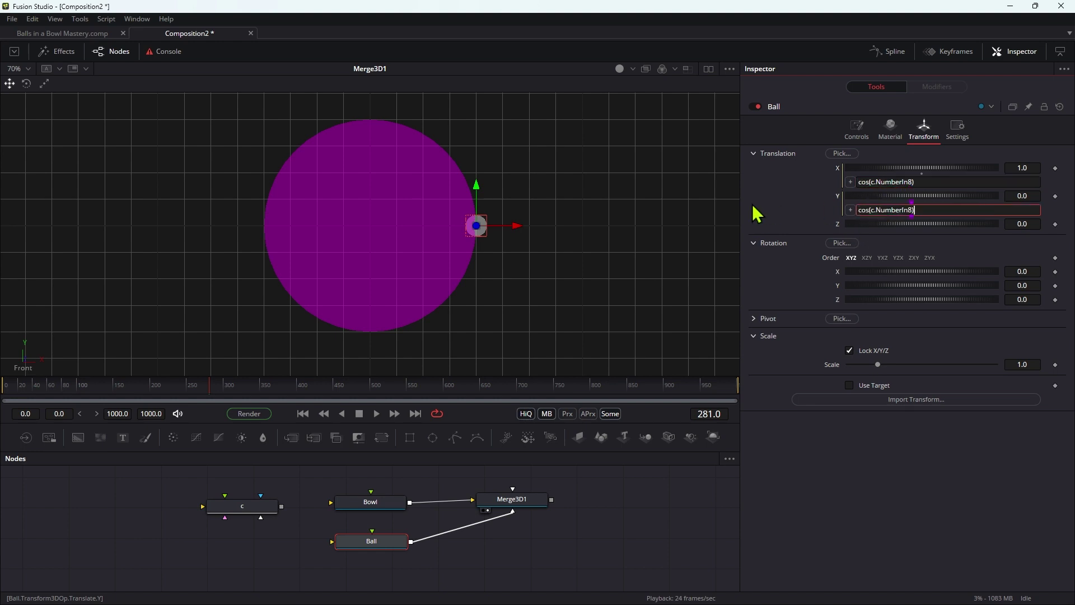
double_click(864, 210)
type("sin")
key("Tab")
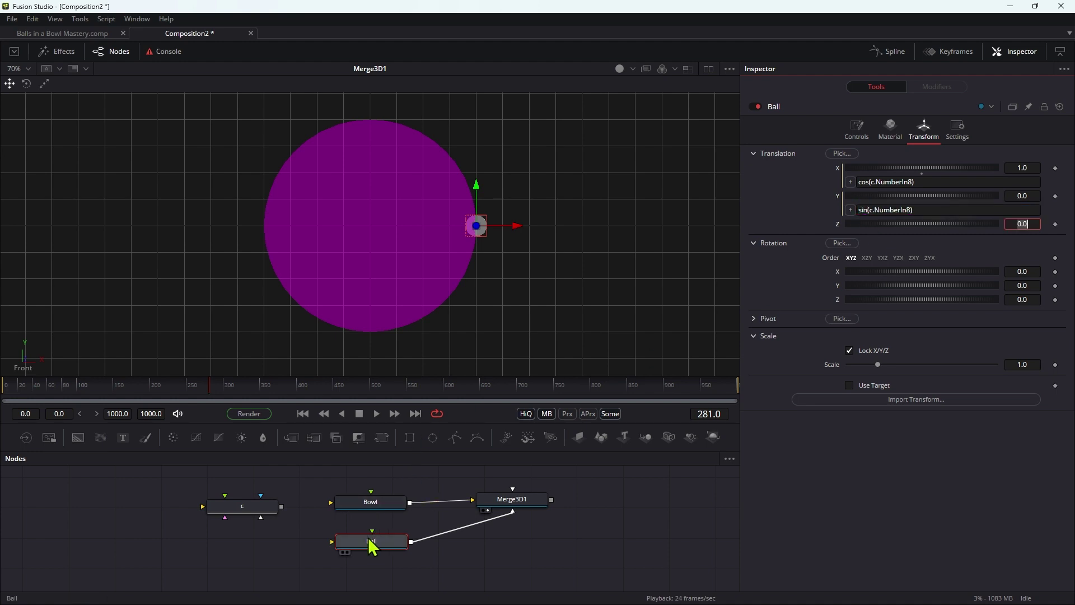
- Test the ball's movement by varying Number In 8 on the c node, and reset the value to 0
left_click(237, 503)
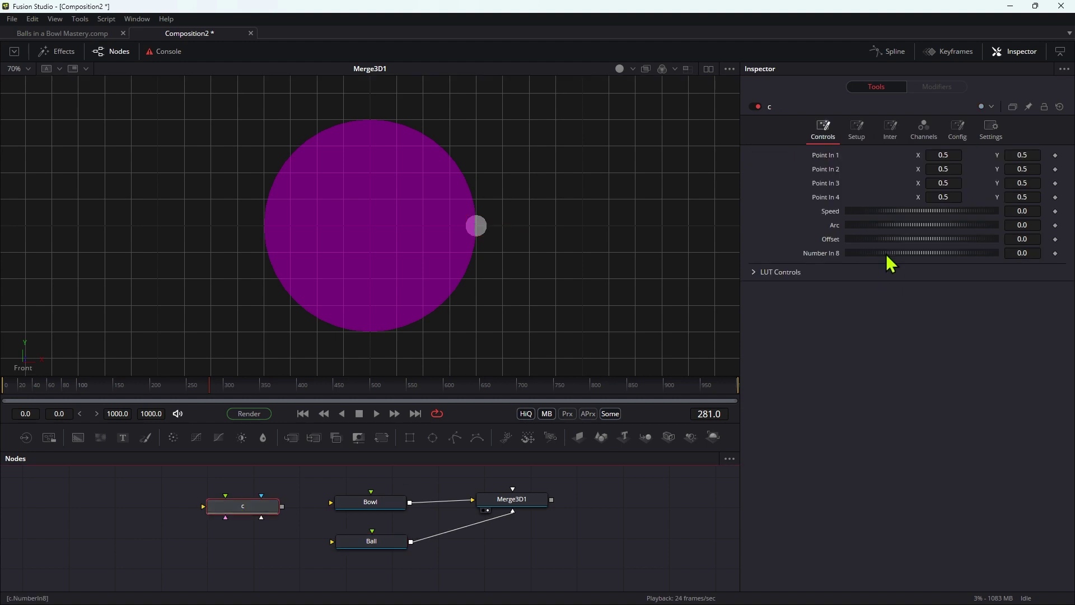
left_click_drag(891, 264, 772, 257)
left_click(1033, 253)
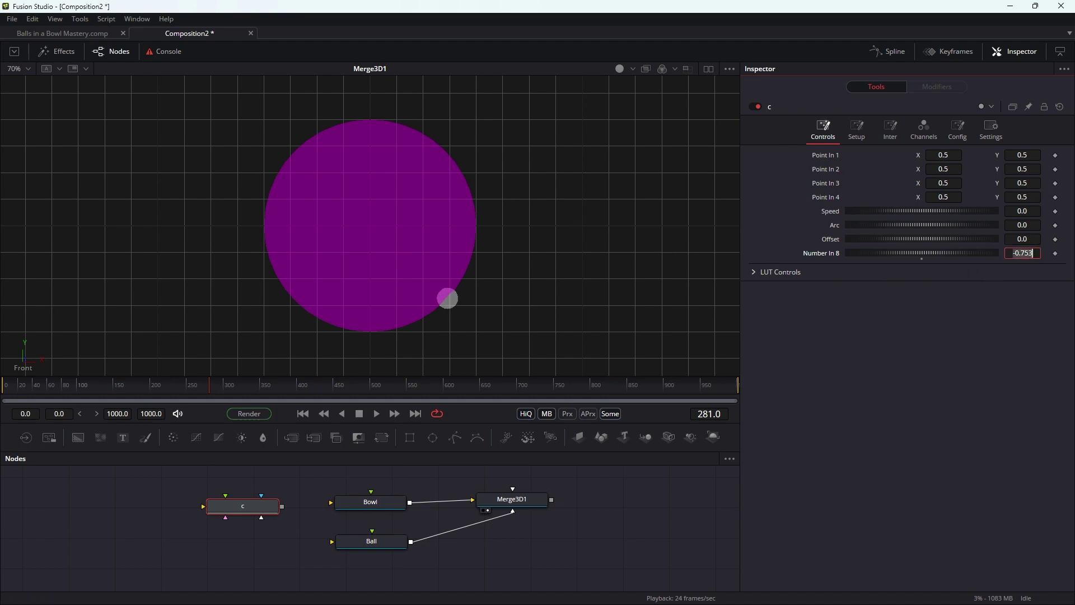
type("0")
key("Return")
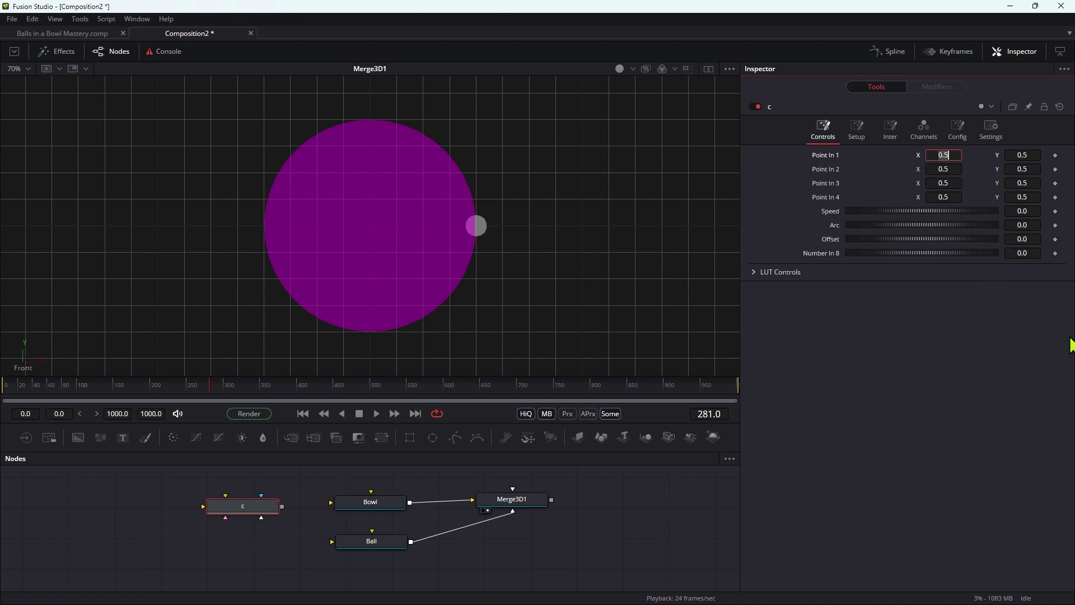
- Add the expression sin(time/NumberIn1) to Number In 8 of the c node, linking NumberIn1 from the Speed control
right_click(915, 254)
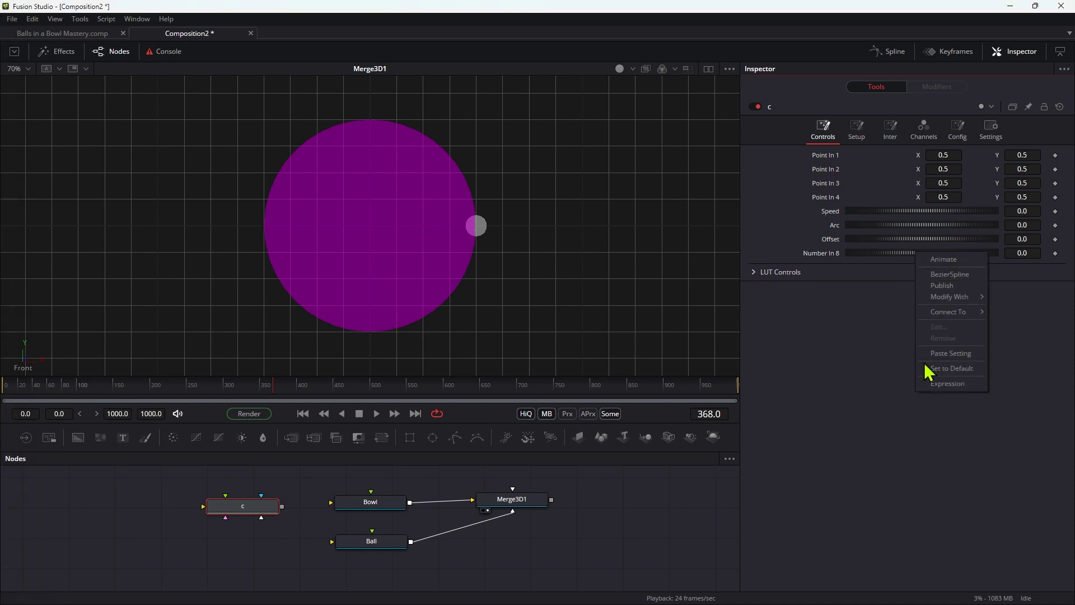
left_click(934, 384)
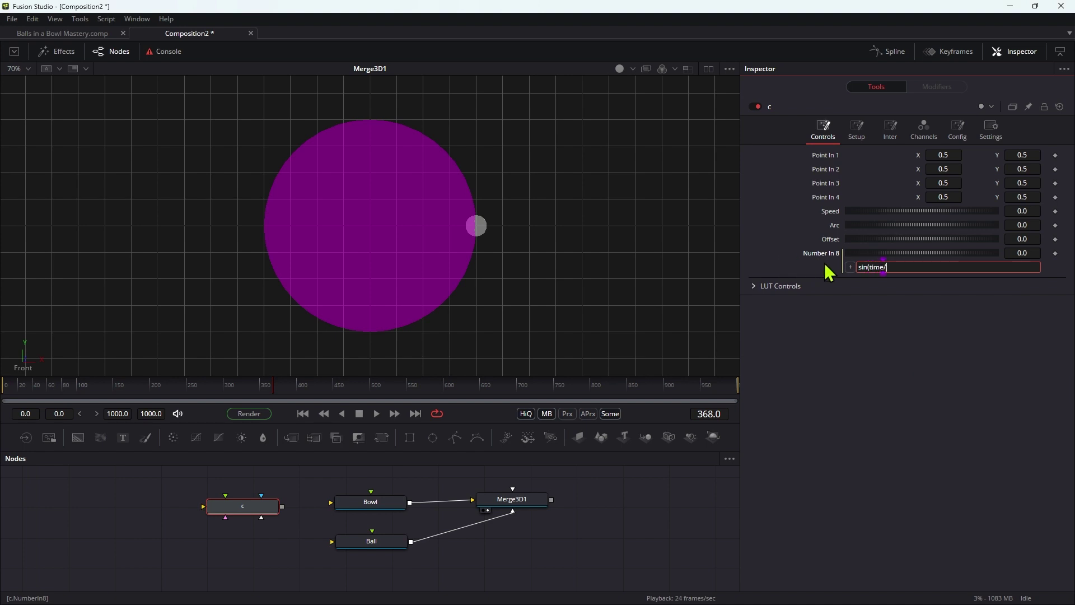
left_click_drag(851, 267, 896, 218)
key("Return")
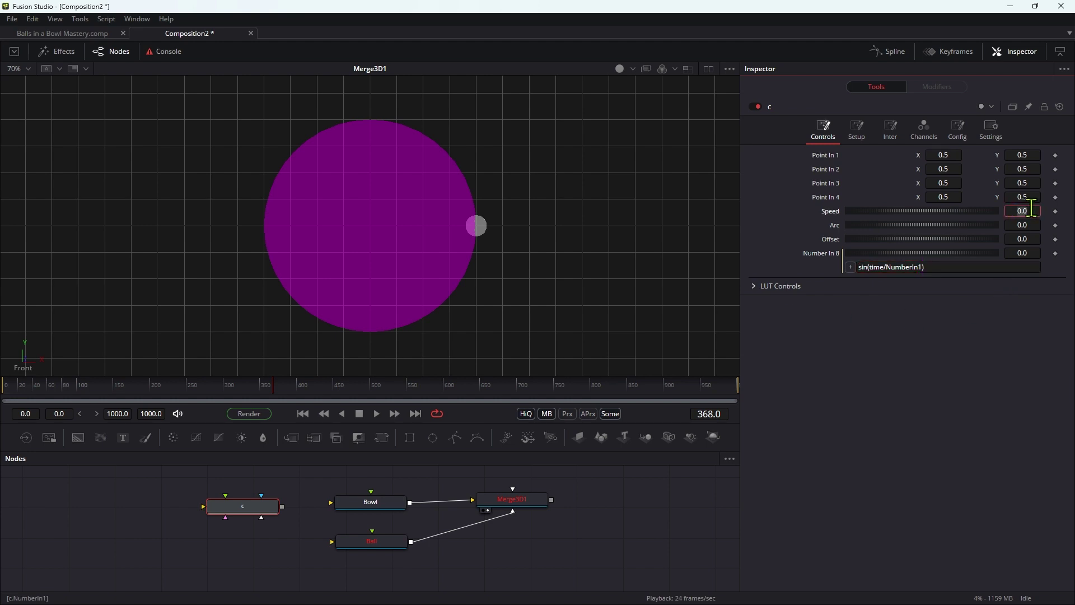
- Set Speed to 12 and play back the animation to check the ball's swing
type("12")
key("Tab")
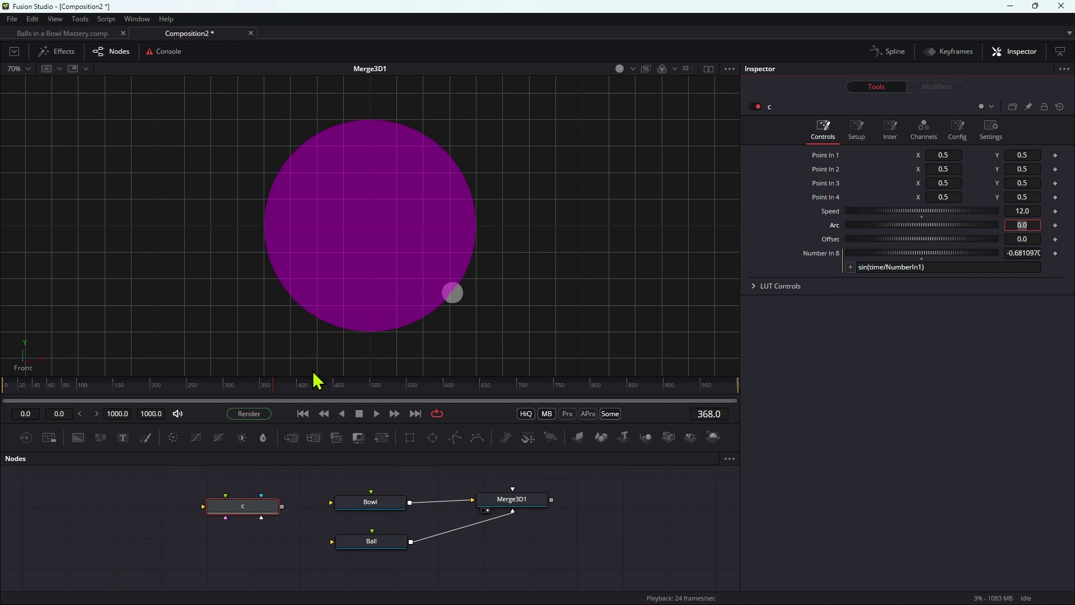
left_click(378, 416)
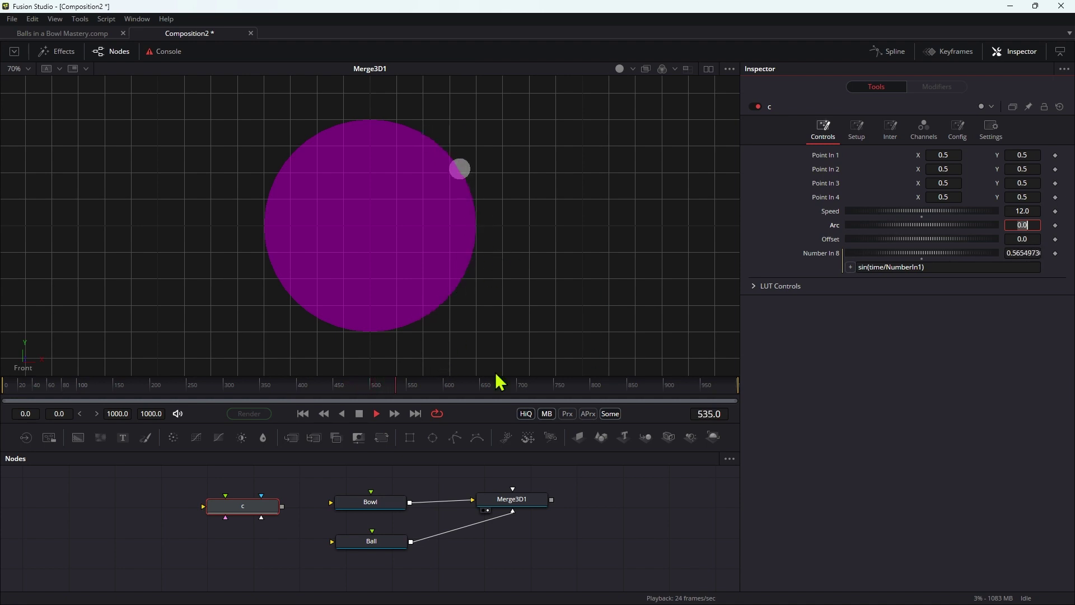
left_click(360, 413)
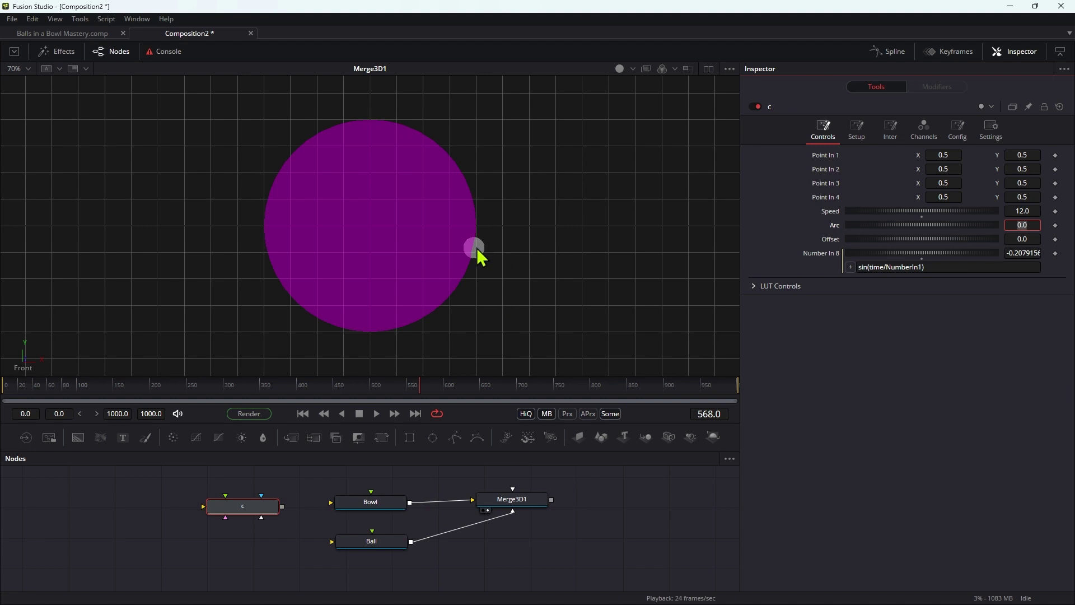
- Extend Number In 8's expression to (sin(time/NumberIn1)*(pi*NumberIn2)), linking NumberIn2 from Arc, and briefly play the animation
left_click(959, 267)
type("(")
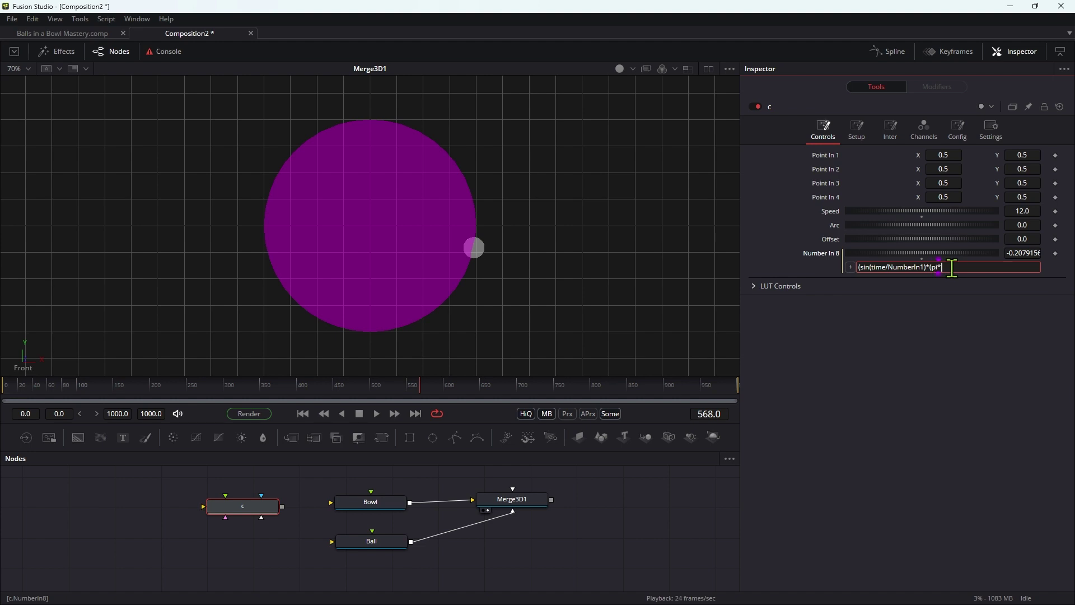
left_click_drag(850, 267, 904, 229)
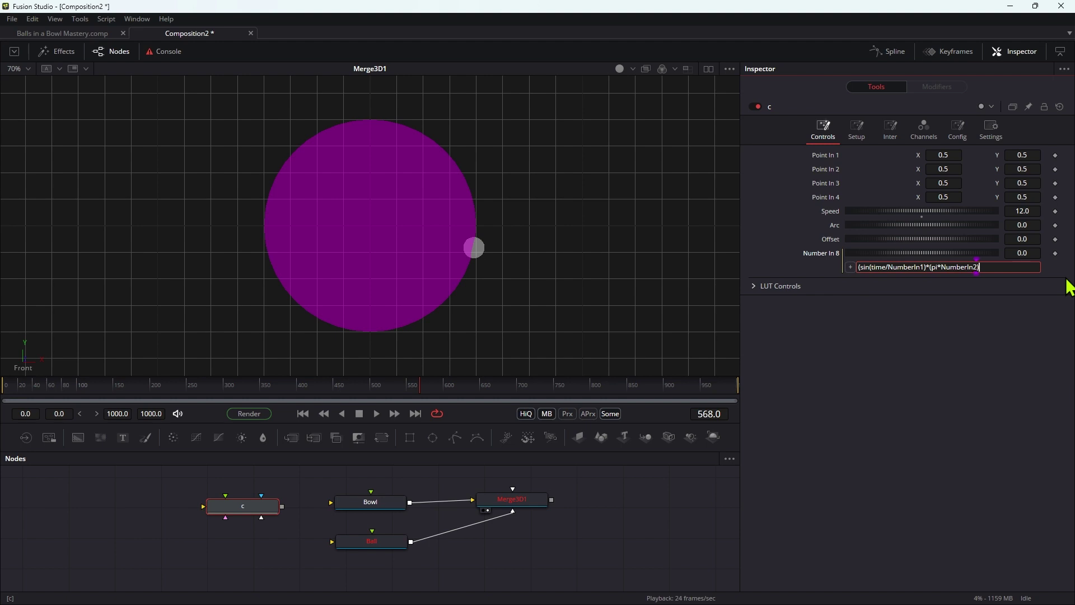
key("Return")
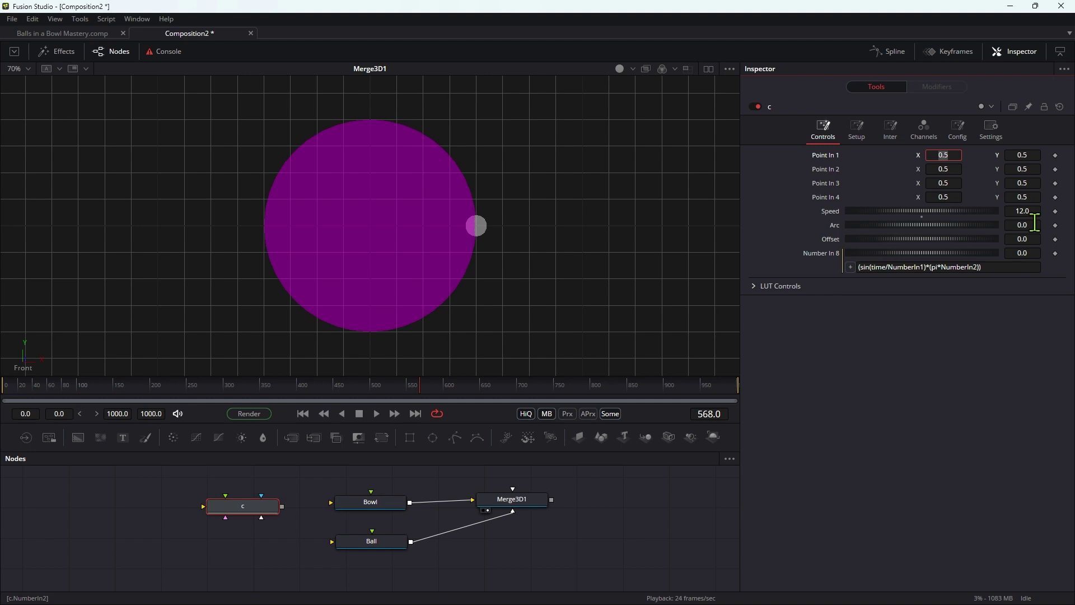
left_click(377, 414)
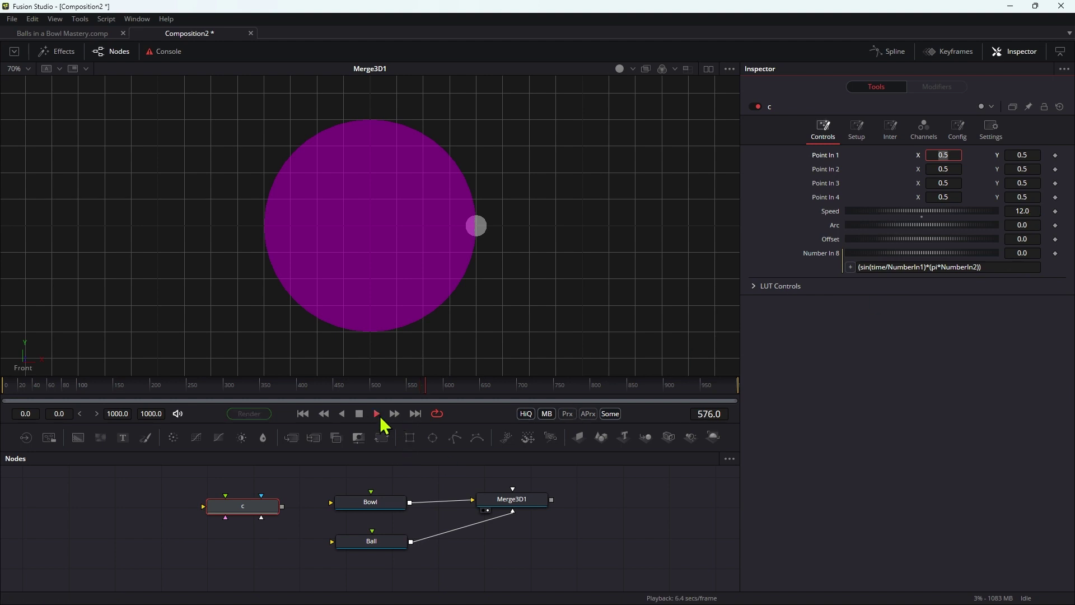
left_click(378, 417)
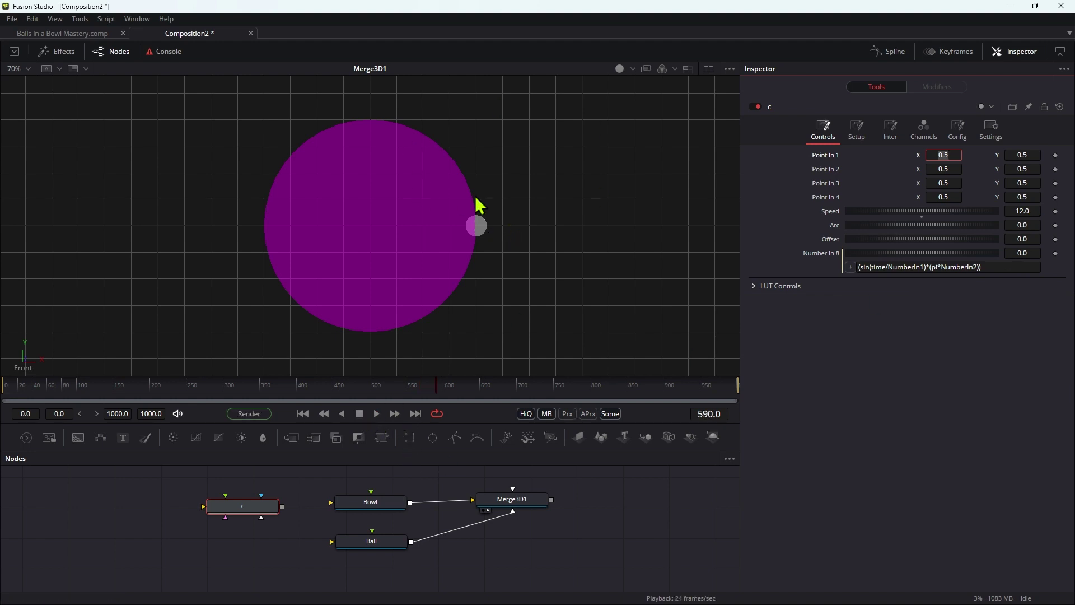
- Try Arc values of 1 and 0.5 while playing back the animation
left_click(1034, 226)
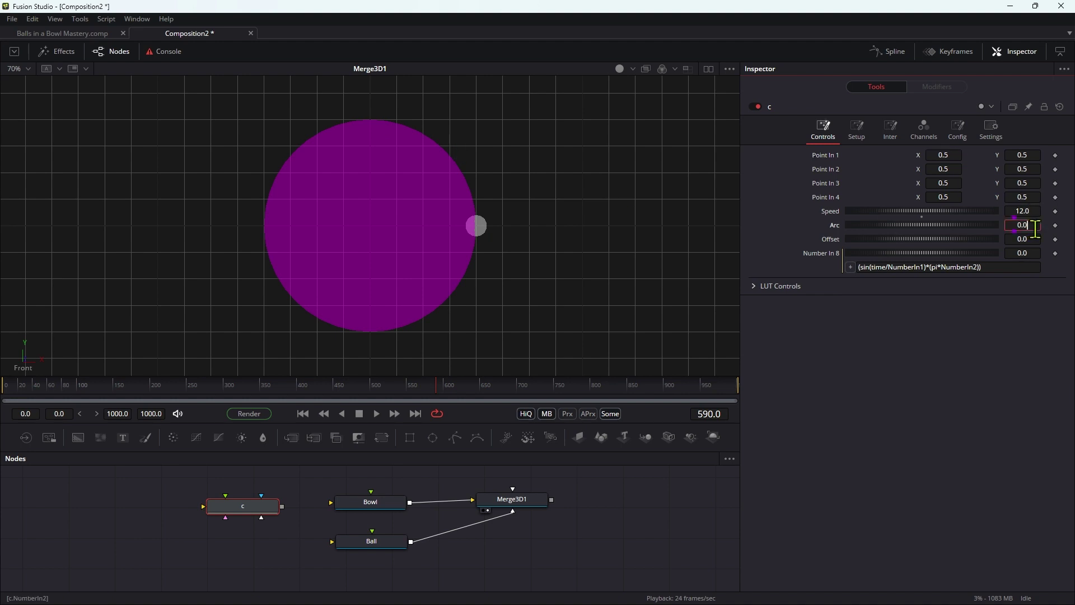
type("1")
key("Tab")
left_click(376, 414)
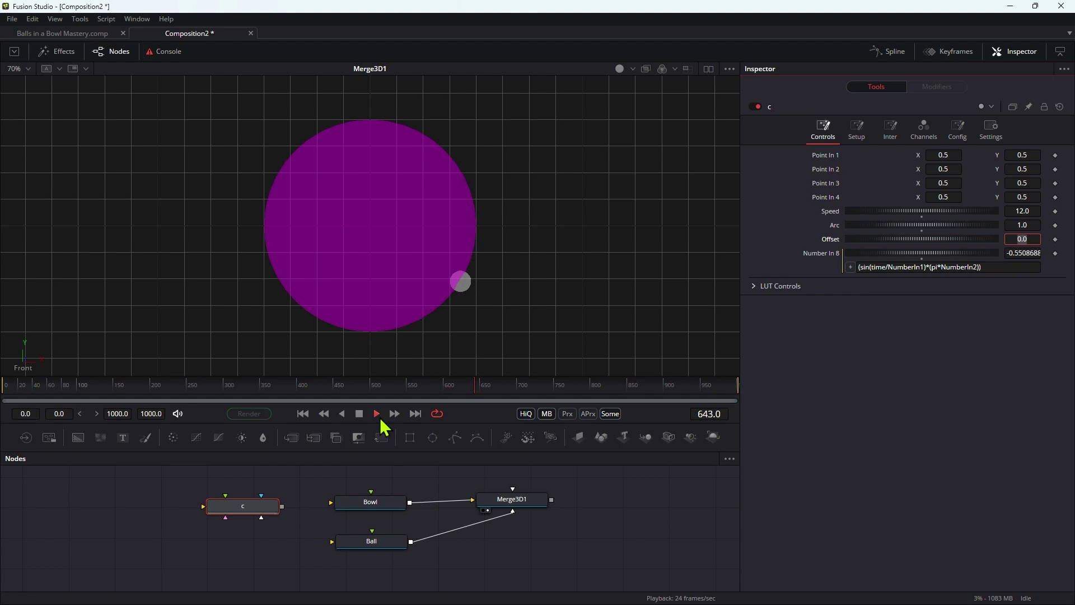
left_click(1034, 227)
type(".5")
key("Tab")
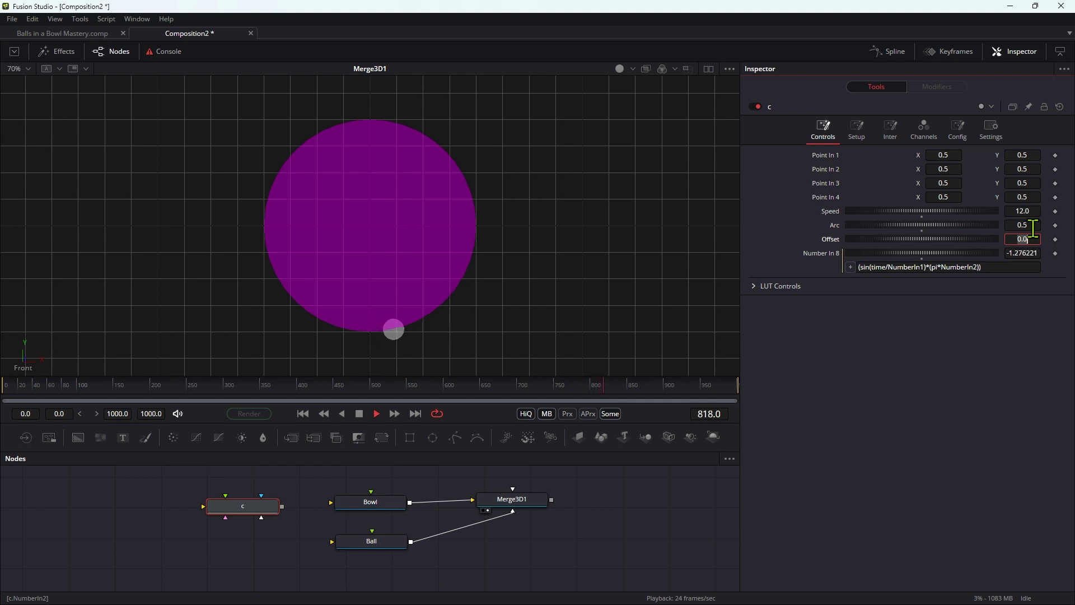
- Set Arc to 0.25, watch the ball's swing and stop the playback
left_click(1034, 228)
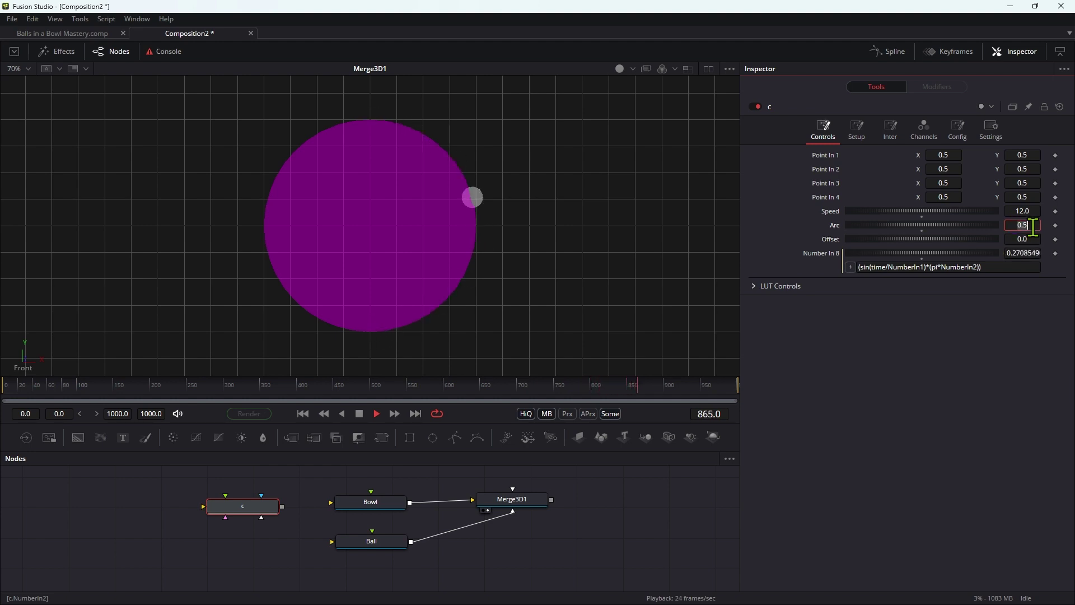
type(".25")
key("Tab")
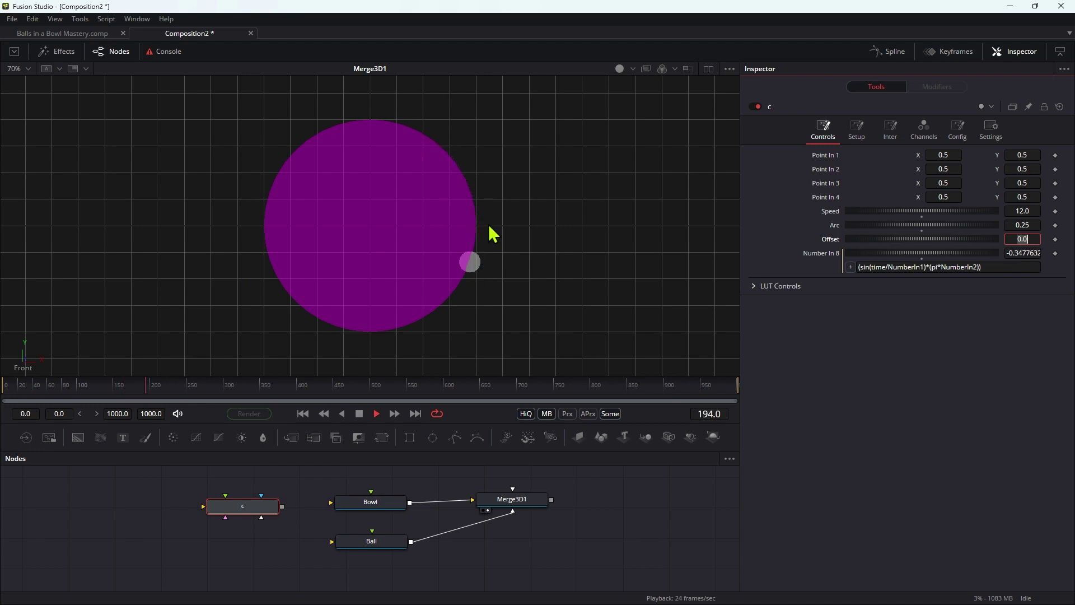
left_click(359, 414)
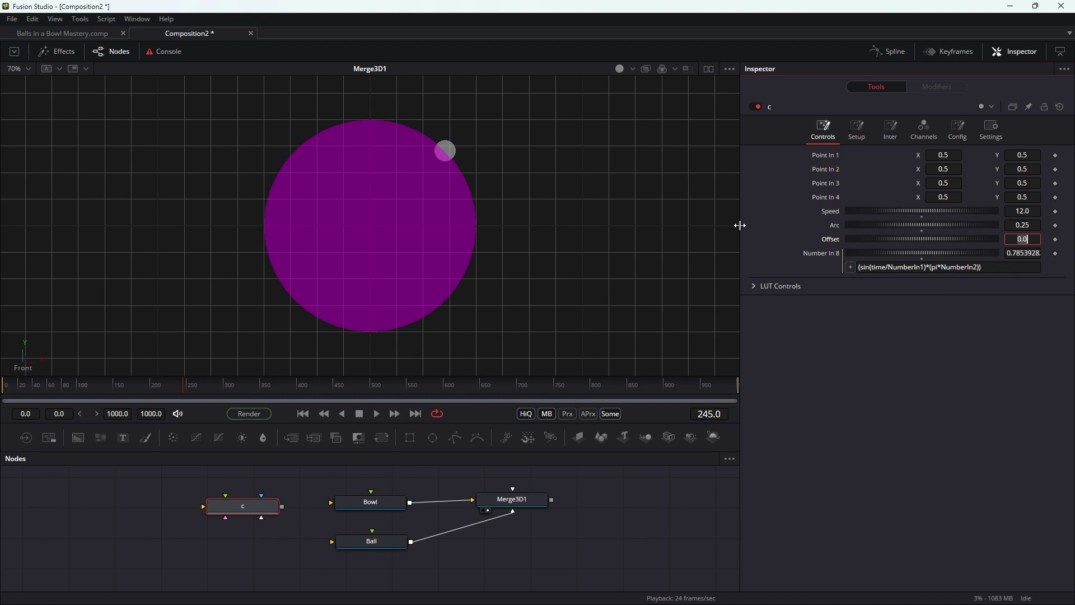
- Widen the Inspector and extend Number In 8's expression to (sin(time/NumberIn1)*(pi*NumberIn2))+(pi*NumberIn3), linking NumberIn3 from Offset
left_click_drag(740, 225, 649, 230)
left_click(919, 268)
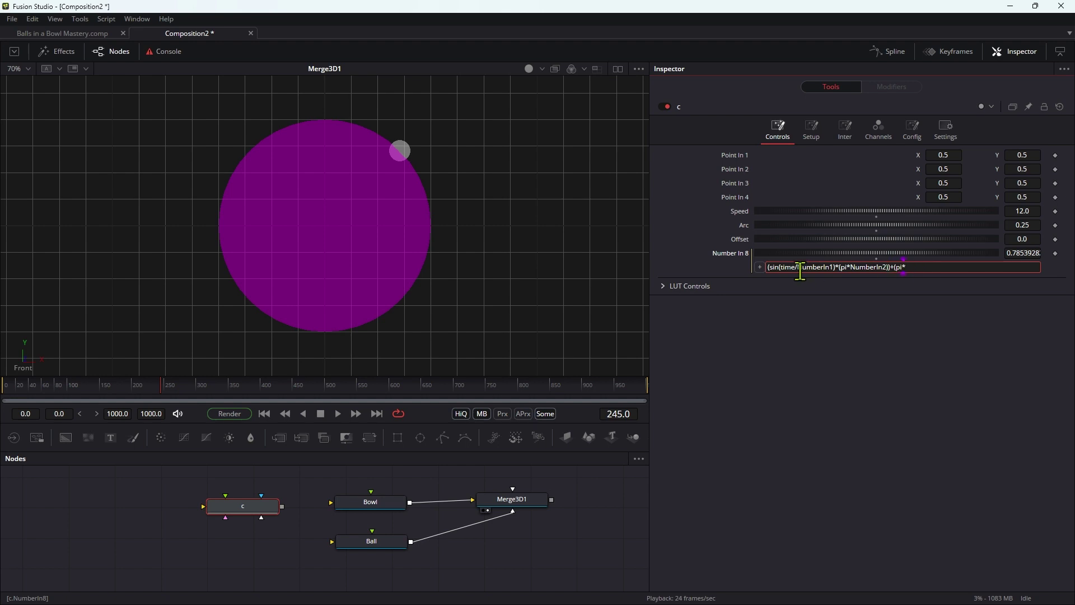
left_click_drag(761, 267, 989, 246)
type(")")
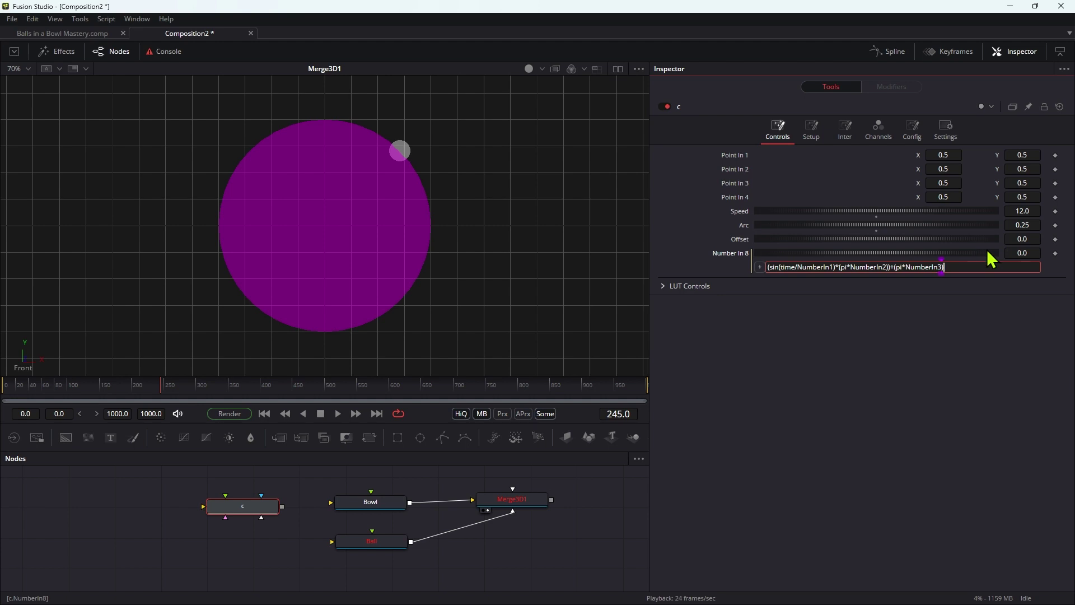
key("Tab")
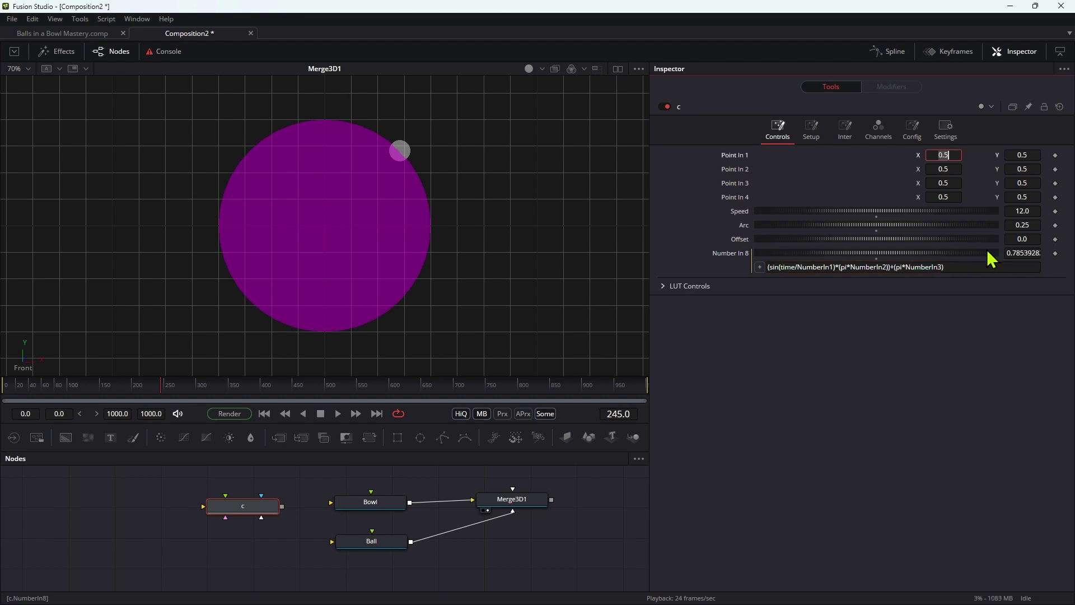
- Set Offset to 0.5 and start playing the animation to check where the ball swings
left_click(1039, 238)
type(".5")
key("Tab")
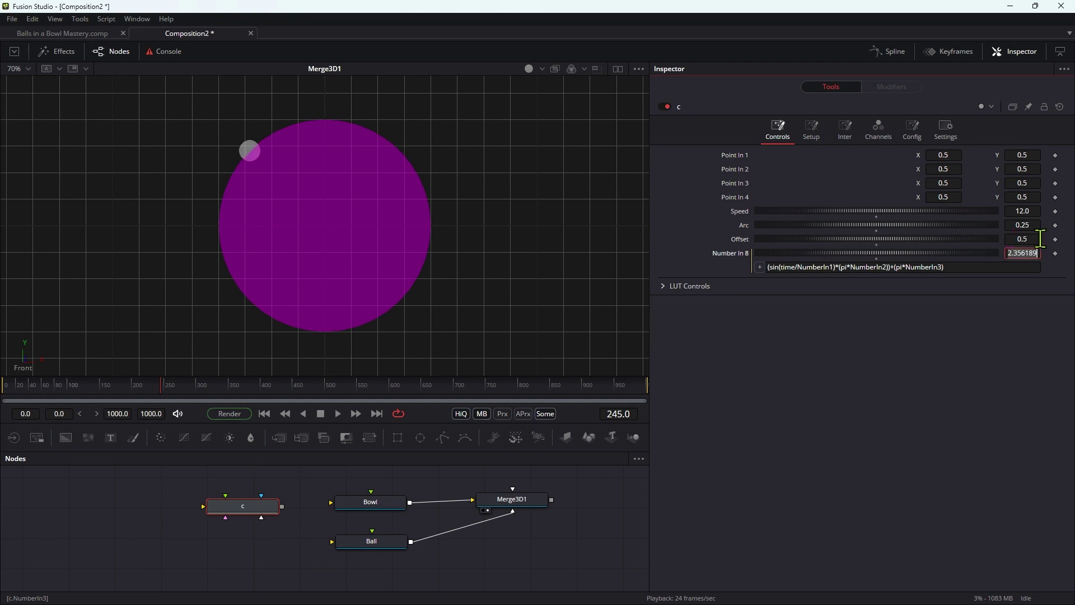
left_click(338, 414)
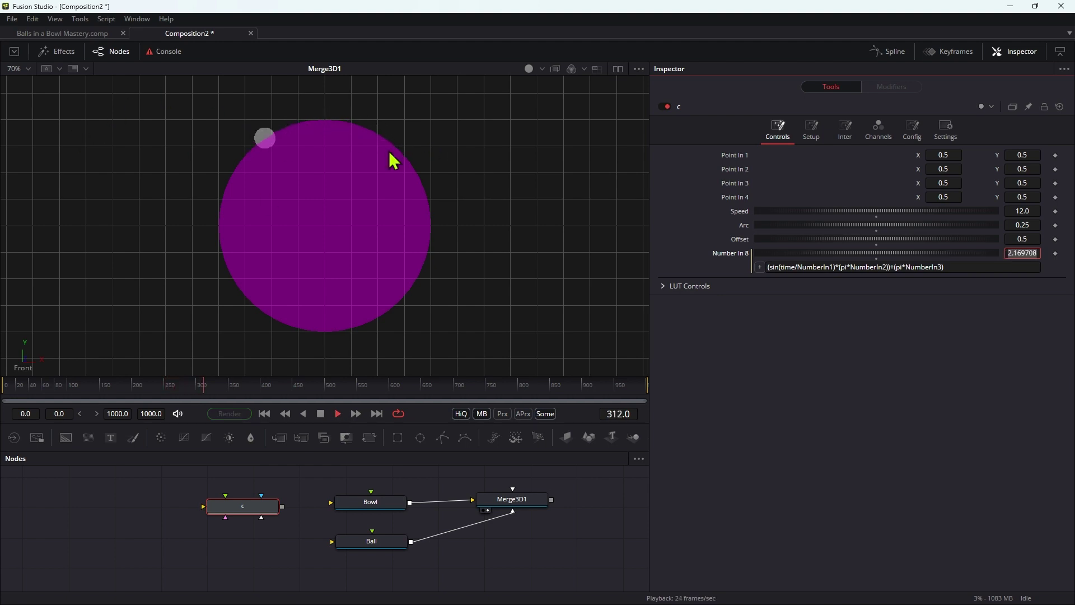
- Try Offset values of 1 and 0 during playback
double_click(1022, 239)
type("1")
key("Return")
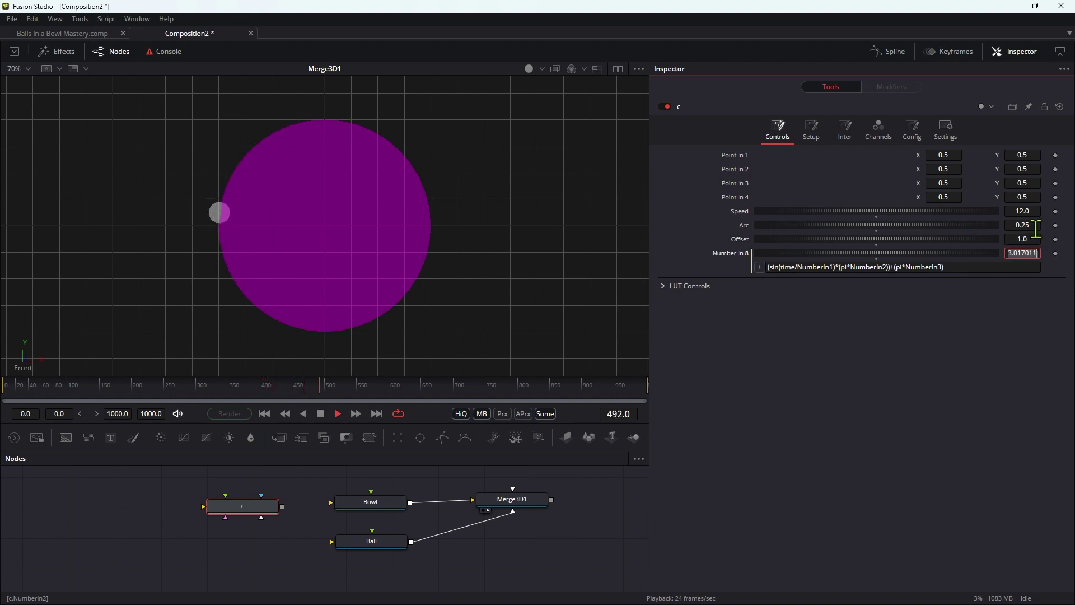
double_click(1034, 239)
type("0")
key("Return")
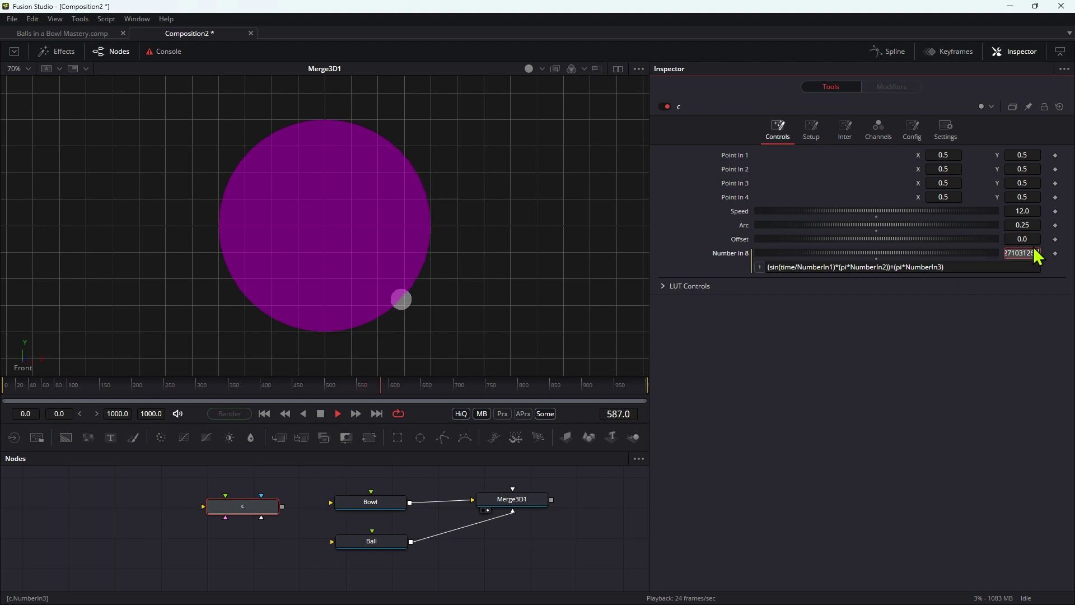
- Set Offset to -0.5 so the ball swings at the bowl's bottom, and stop the playback
double_click(1031, 239)
type("-0.5")
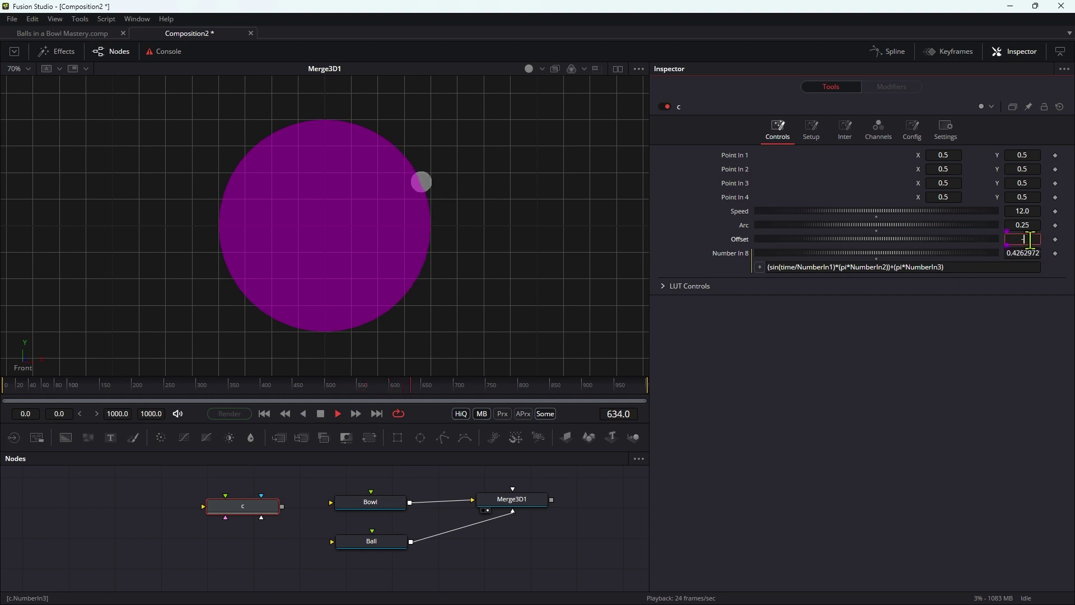
key("Tab")
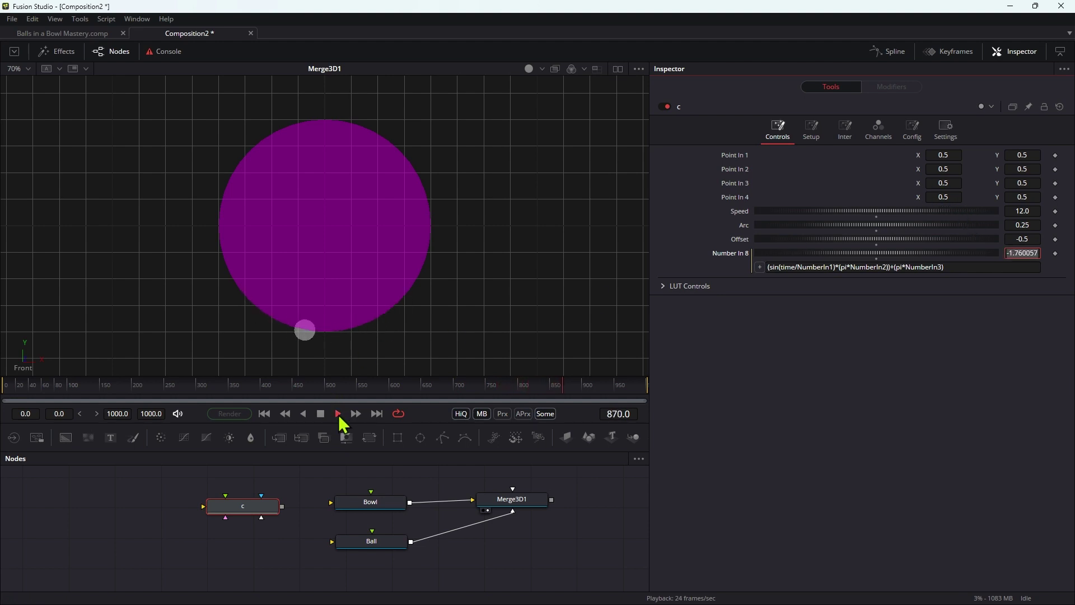
left_click(320, 414)
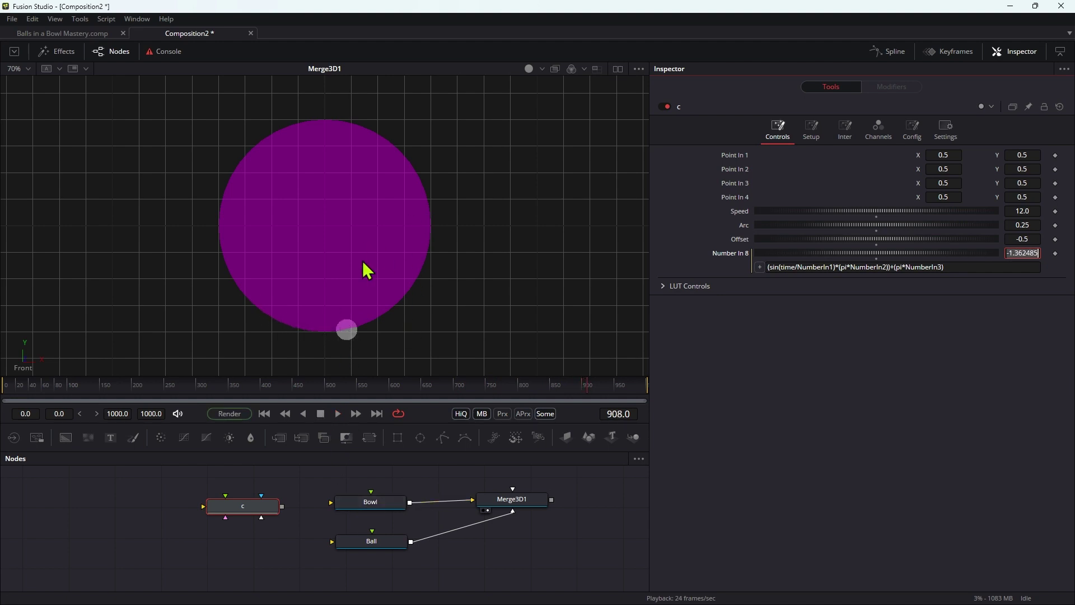
- Cut the Bowl sphere down to a shallow bowl with a latitude Start of -40 and set its radius to 1.1
left_click(374, 504)
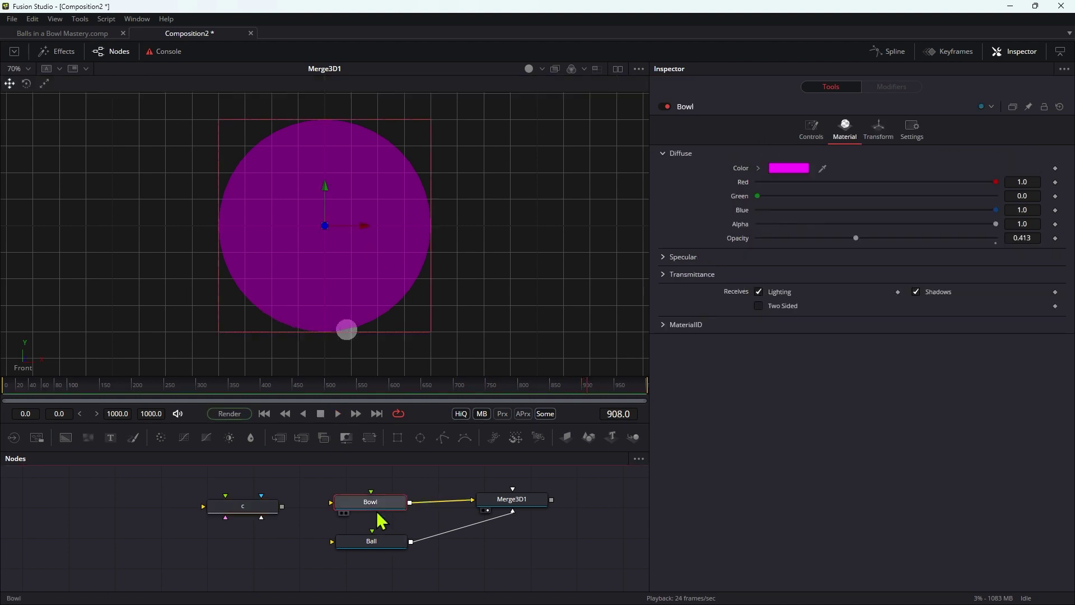
left_click(812, 133)
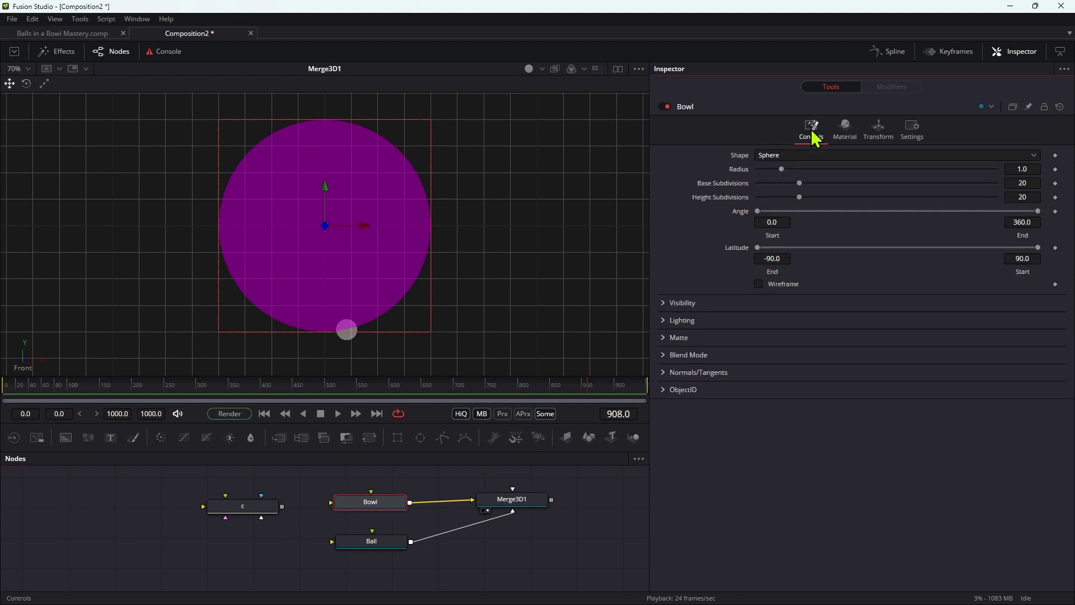
left_click(1035, 258)
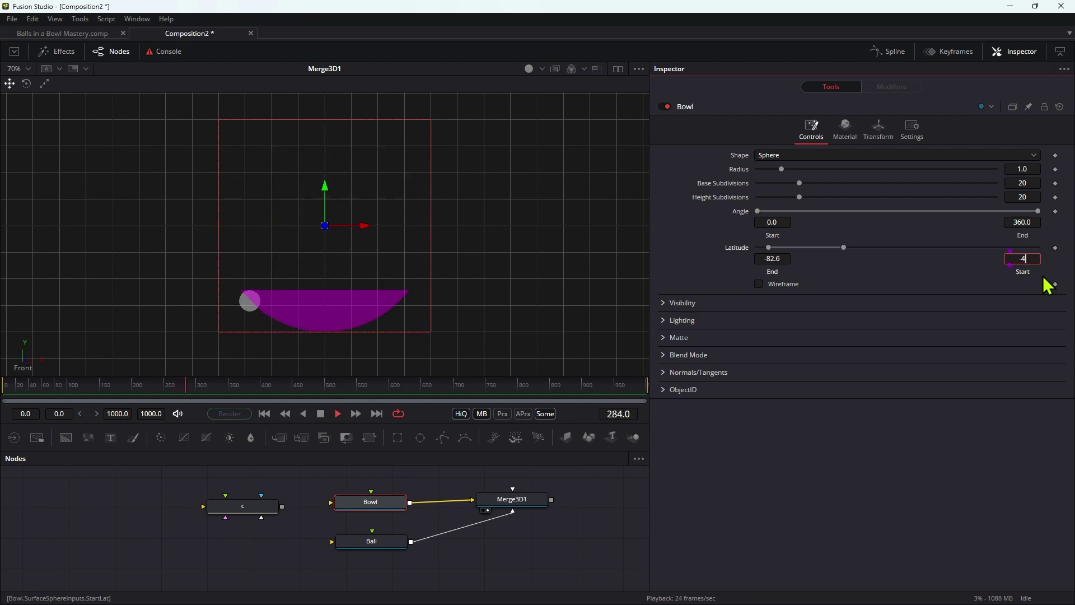
key("shift+Tab")
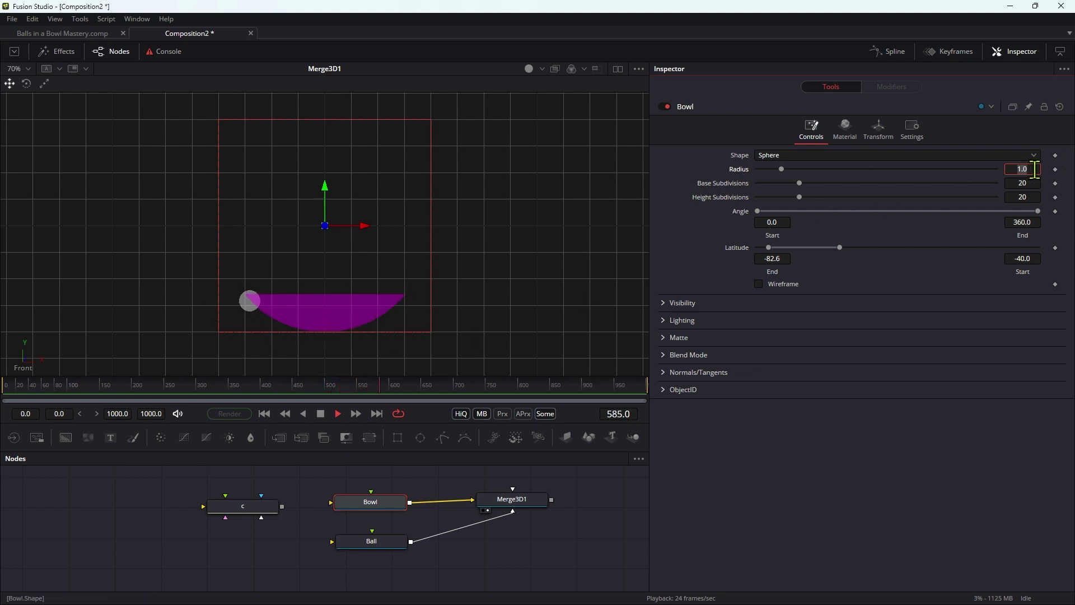
type("1.1")
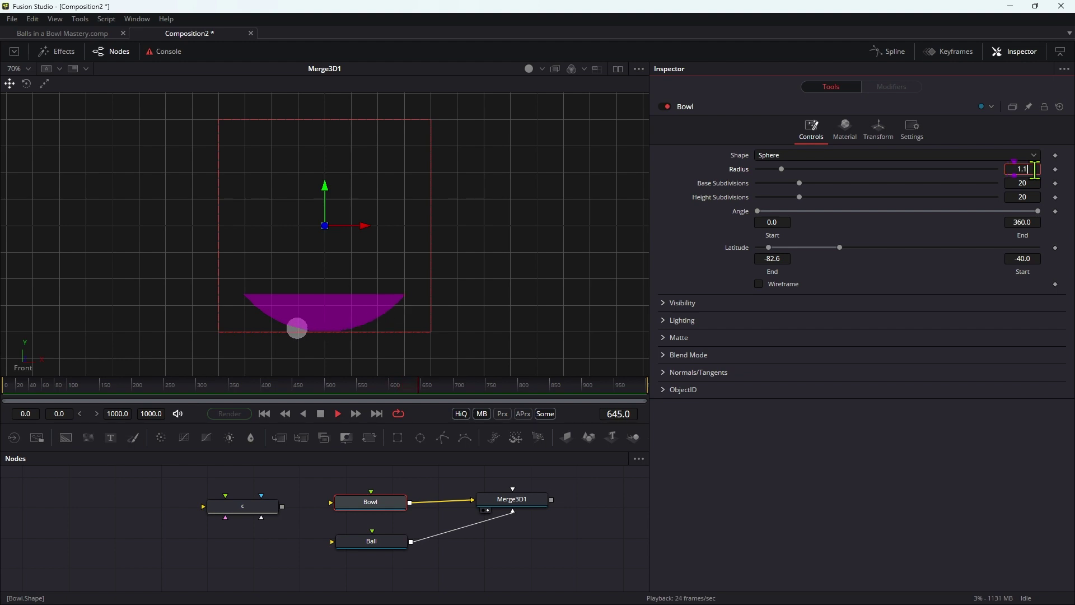
key("Tab")
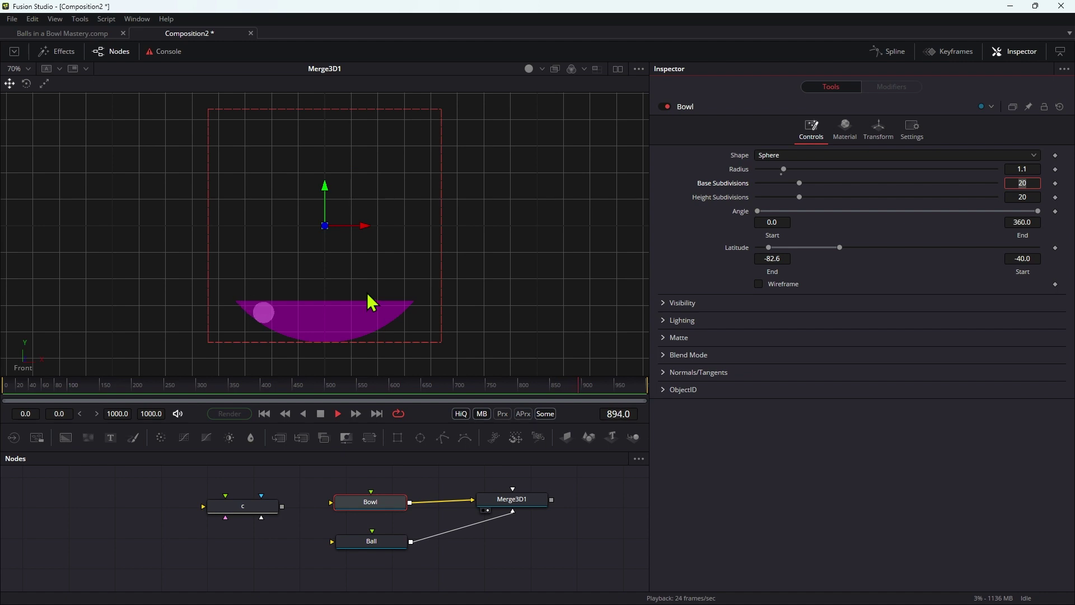
- Save the composition as "Balls in a Bowl TUT Build", stop playback, and set the Bowl's latitude End to -90
left_click_drag(374, 295, 384, 204)
key("ctrl+s")
key("space")
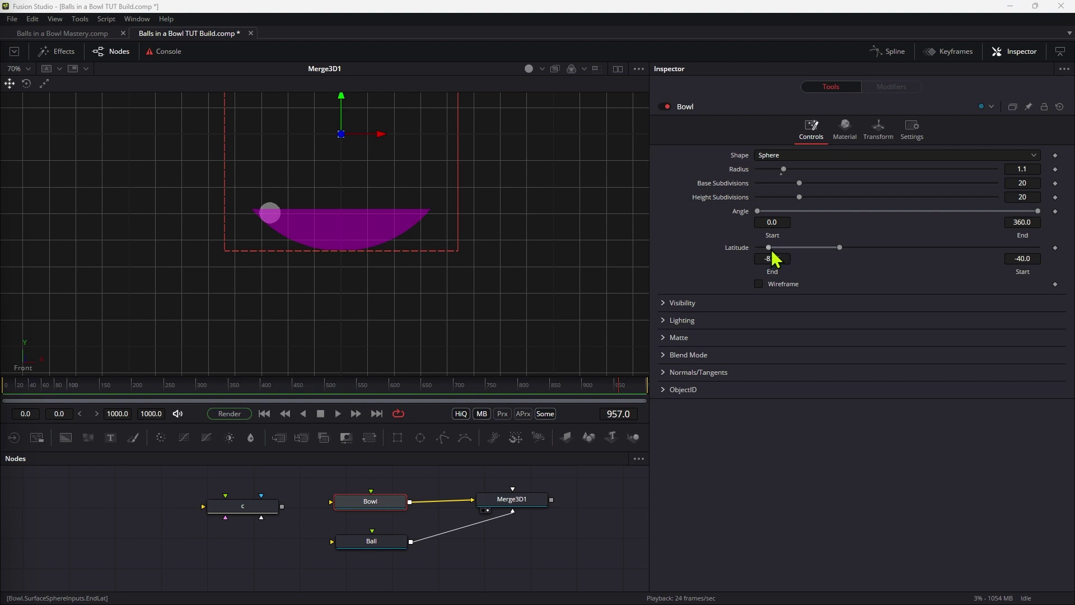
left_click_drag(770, 248, 685, 250)
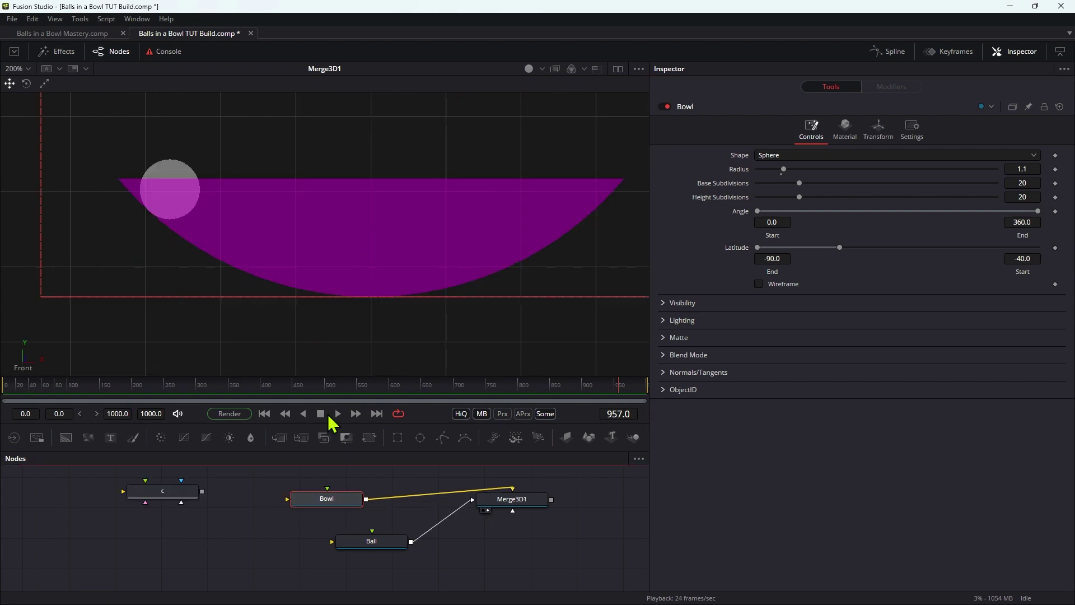
- Make room beside the Bowl node and insert a Duplicate 3D node between it and Merge3D1
left_click_drag(329, 503, 282, 491)
key("shift+space")
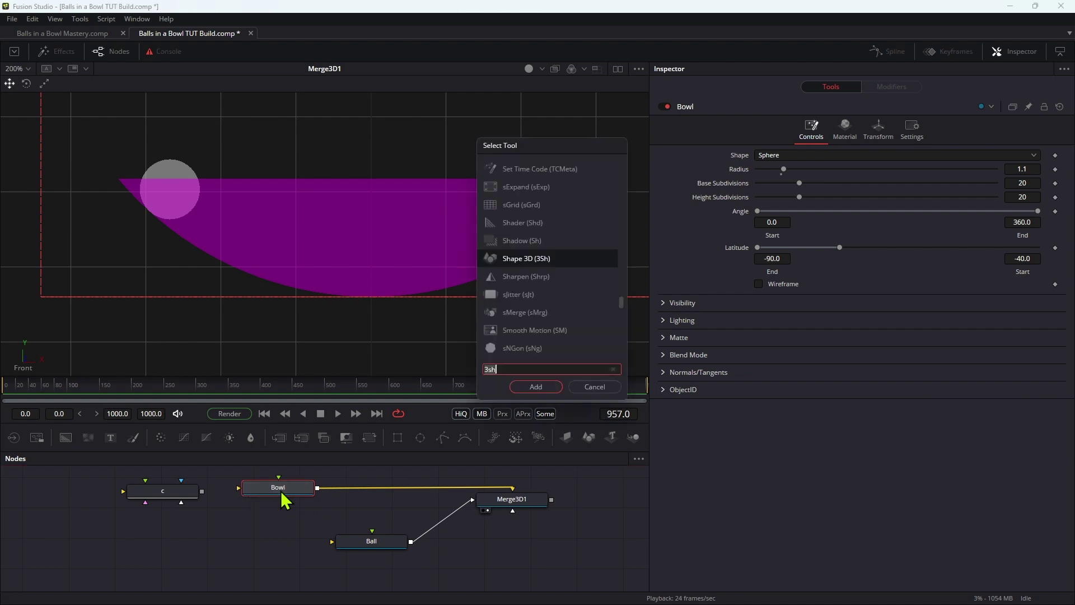
type("du")
key("Return")
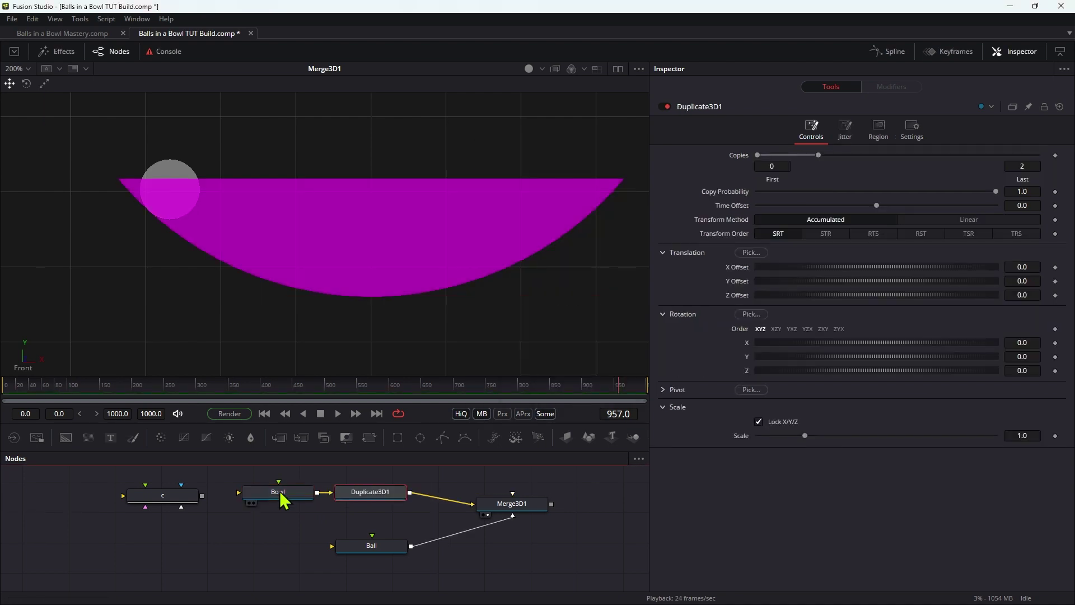
- Set the duplicate's scale to 1.1 and its Y Offset to 0.075 so both bowl rims line up
left_click(1030, 439)
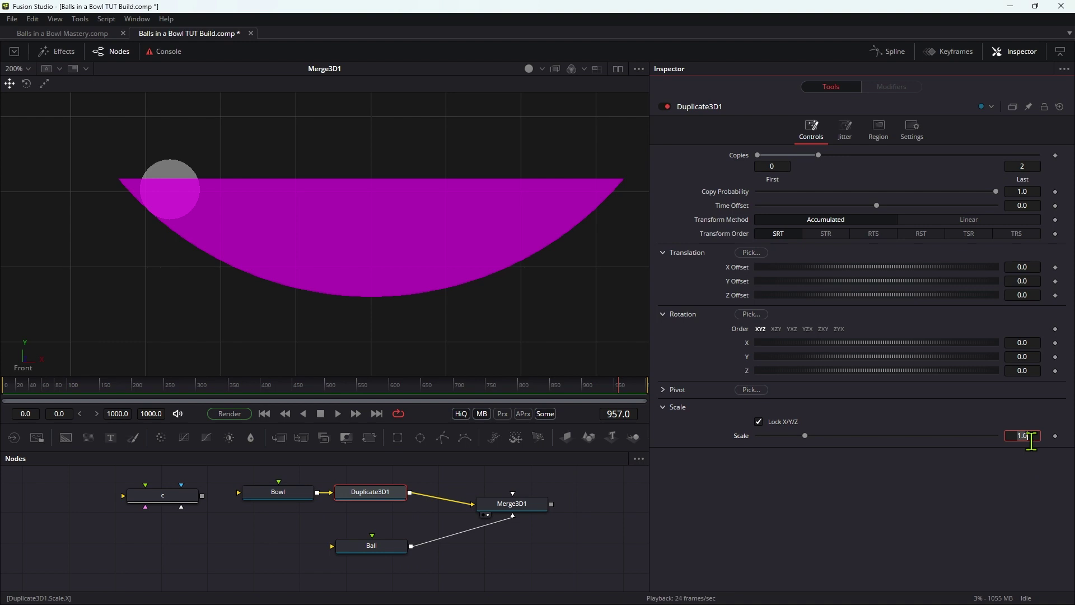
type("1.1")
key("Tab")
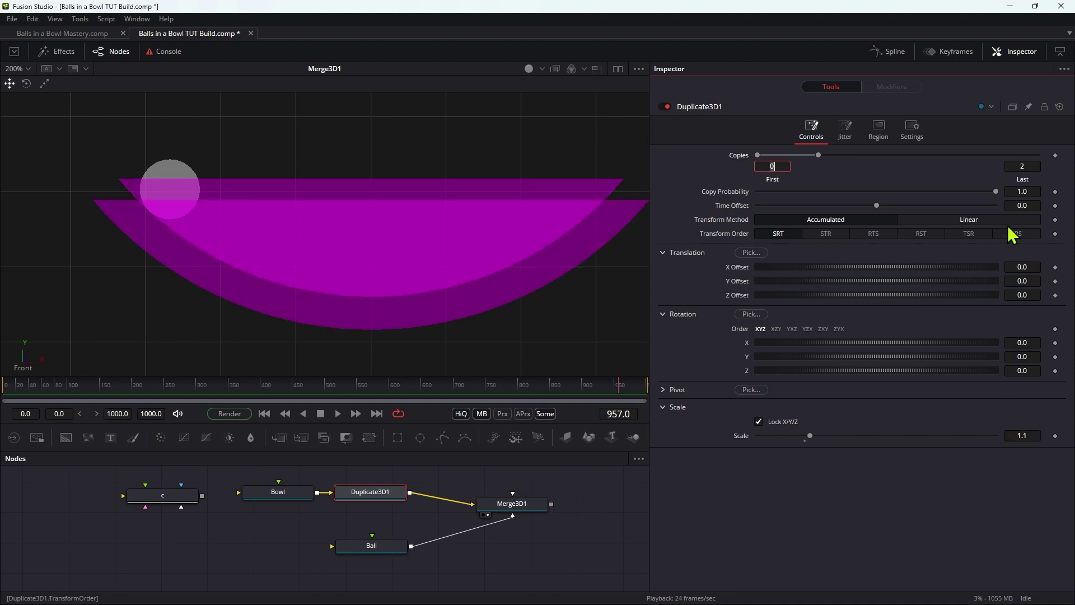
left_click(1036, 281)
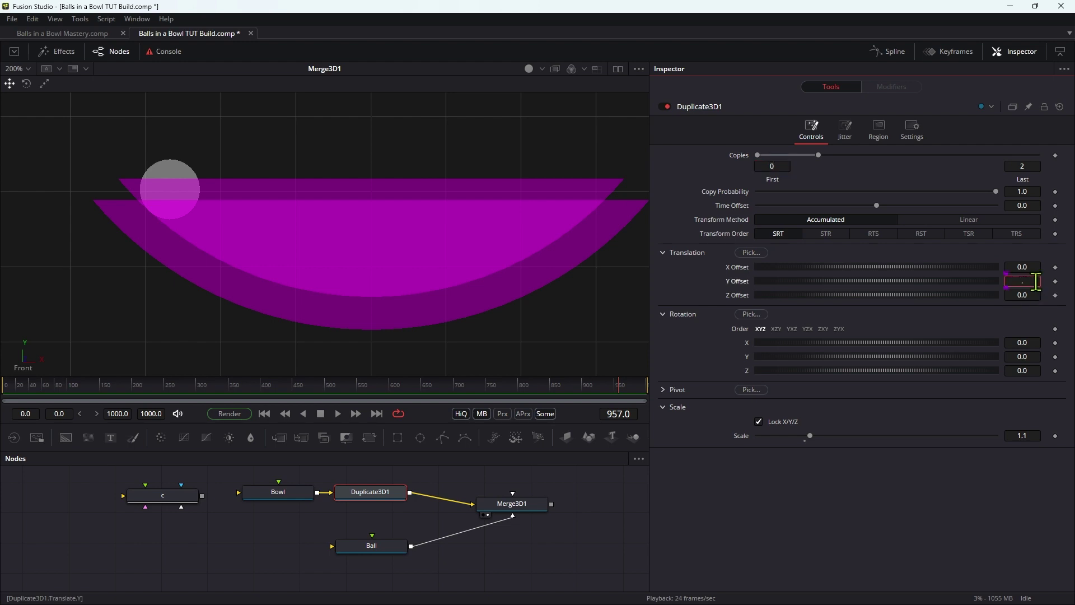
key("Tab")
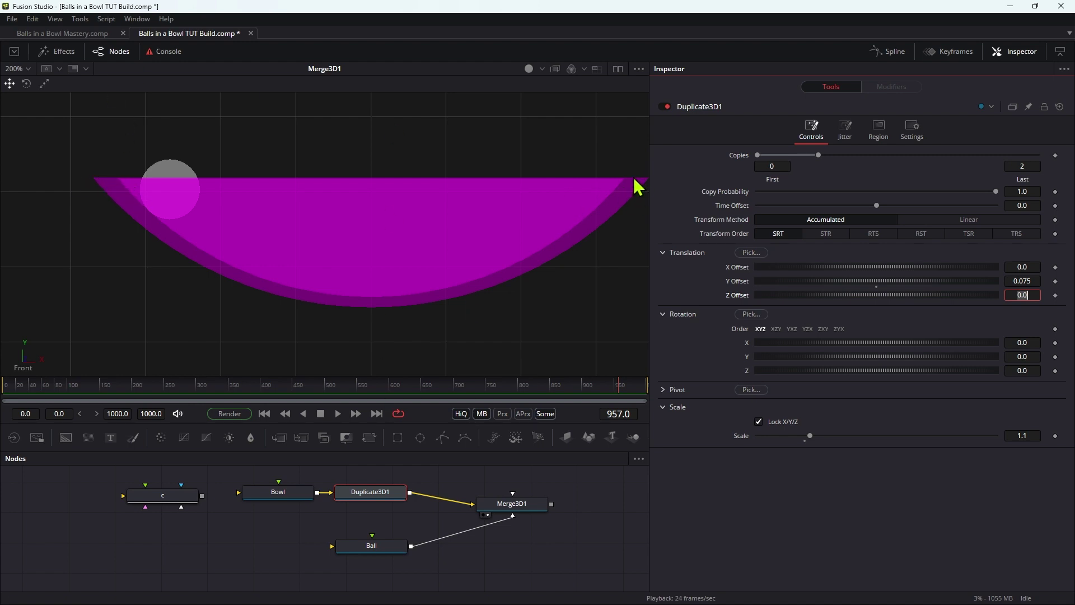
- Add a Shape 3D node above the bowl chain and merge it with the Duplicate3D1 output
left_click_drag(431, 450, 427, 480)
key("shift+space")
type("3sh")
key("Return")
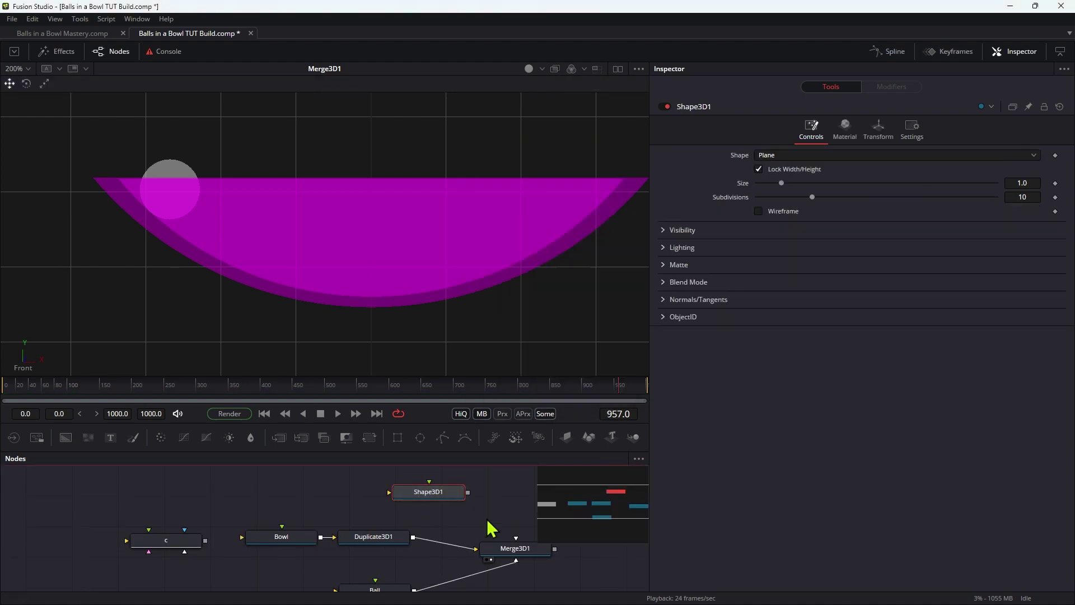
left_click_drag(469, 493, 413, 538)
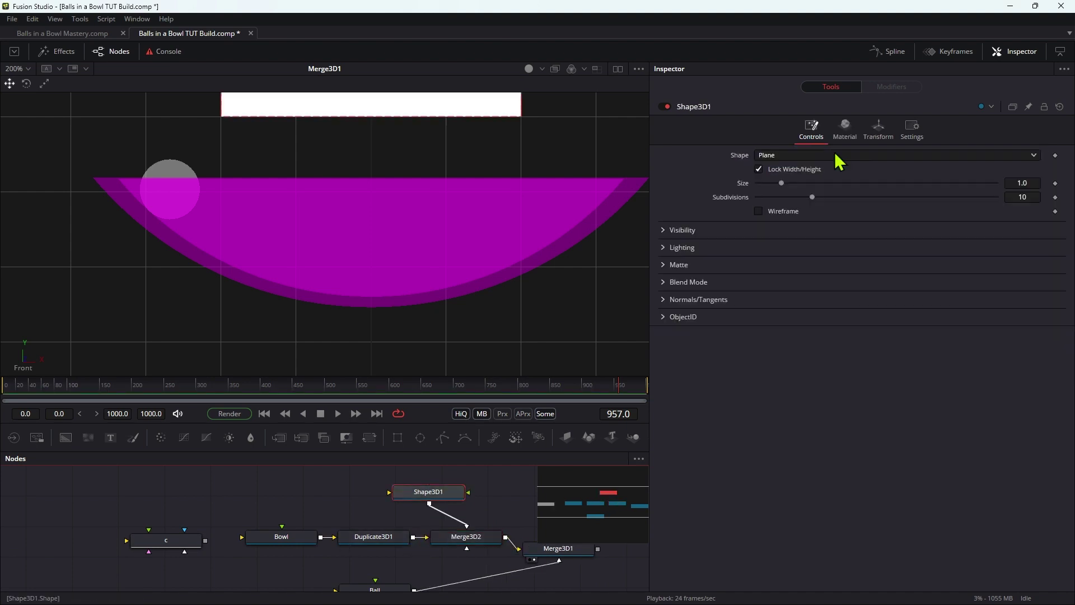
- Make the new shape a torus with a radius of 0.9 and 60 base subdivisions
left_click(832, 156)
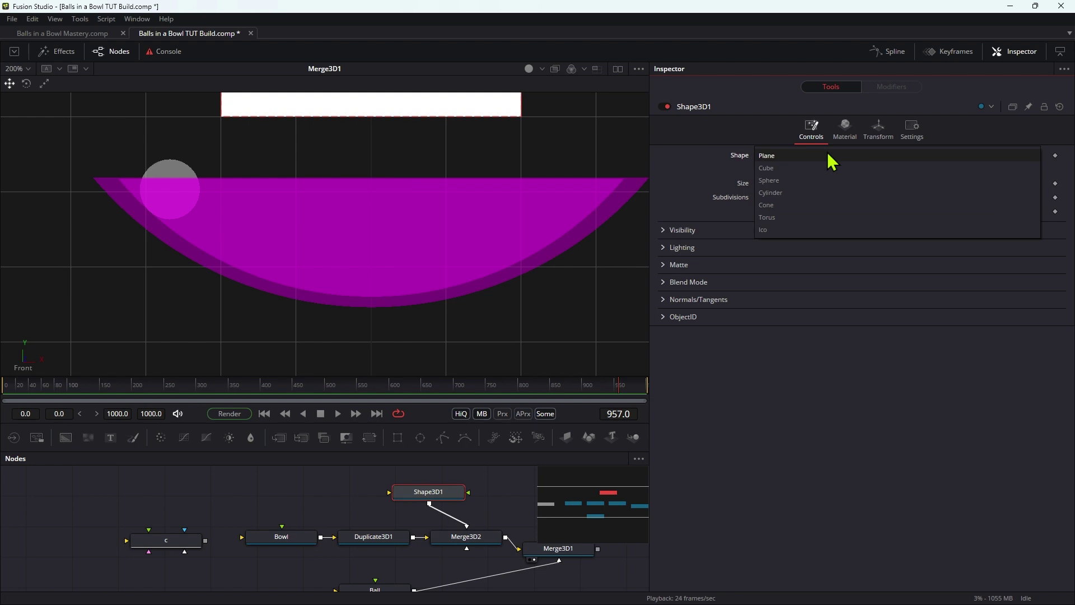
left_click(795, 218)
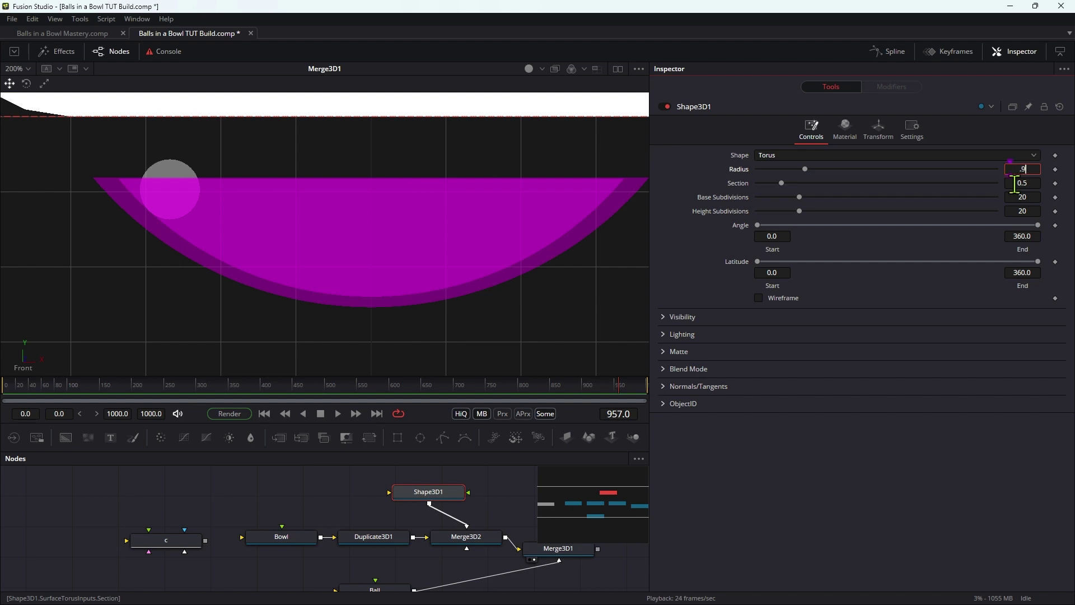
key("Tab")
key("Tab")
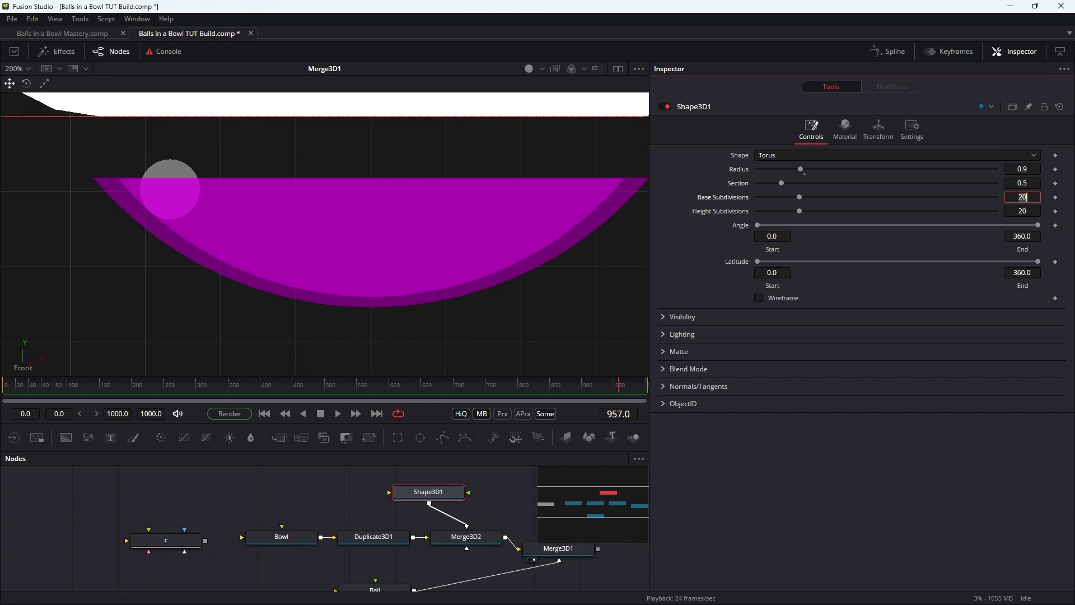
type("60")
key("Tab")
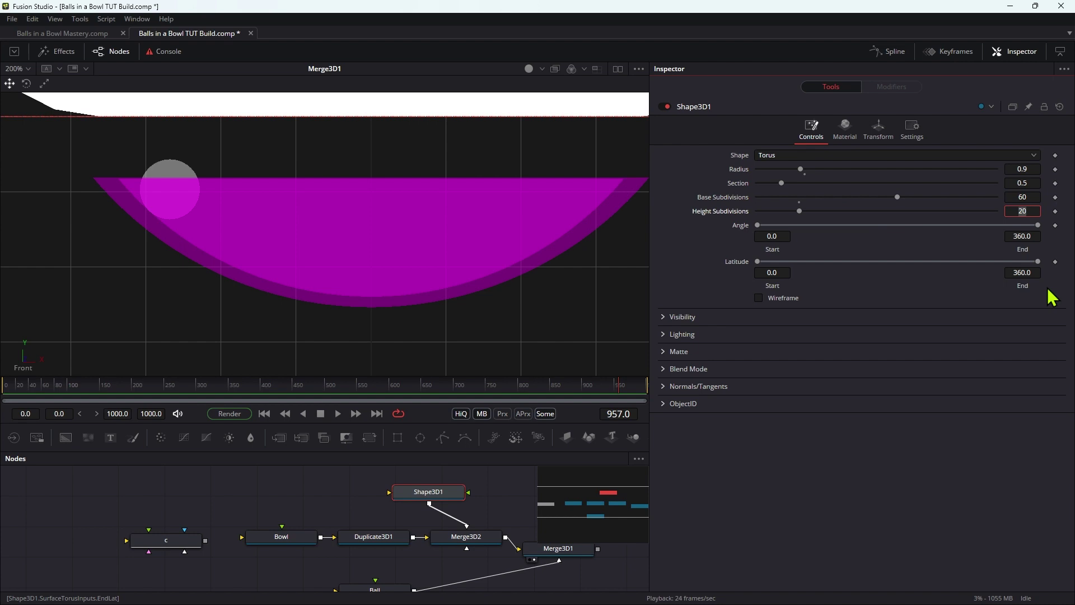
- Unlock the torus's scale, set its Y scale to 0.25, and set its Y translation to -0.7
left_click(878, 130)
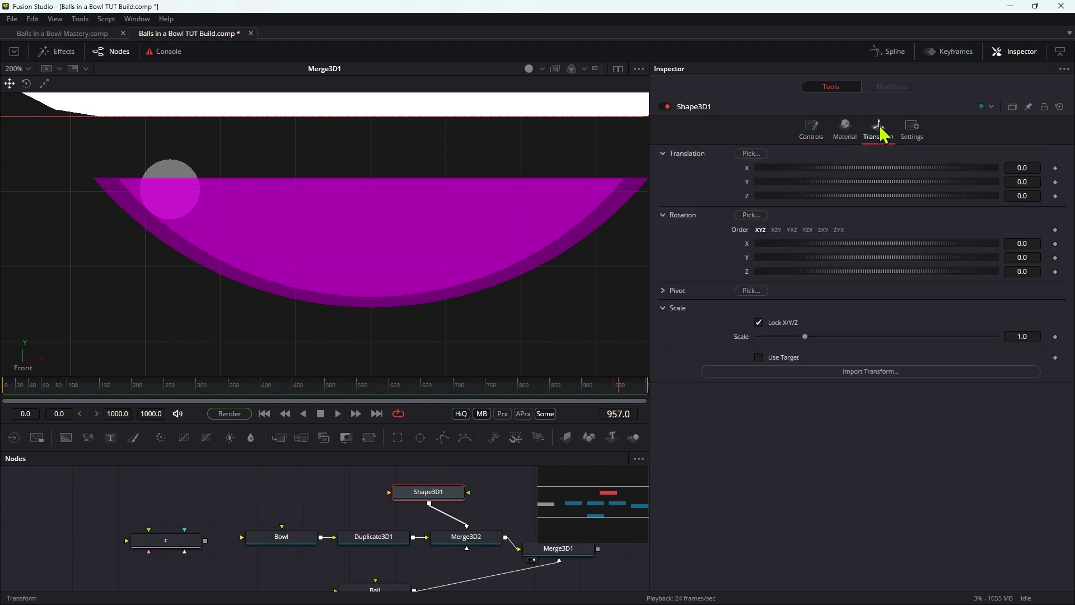
left_click(760, 323)
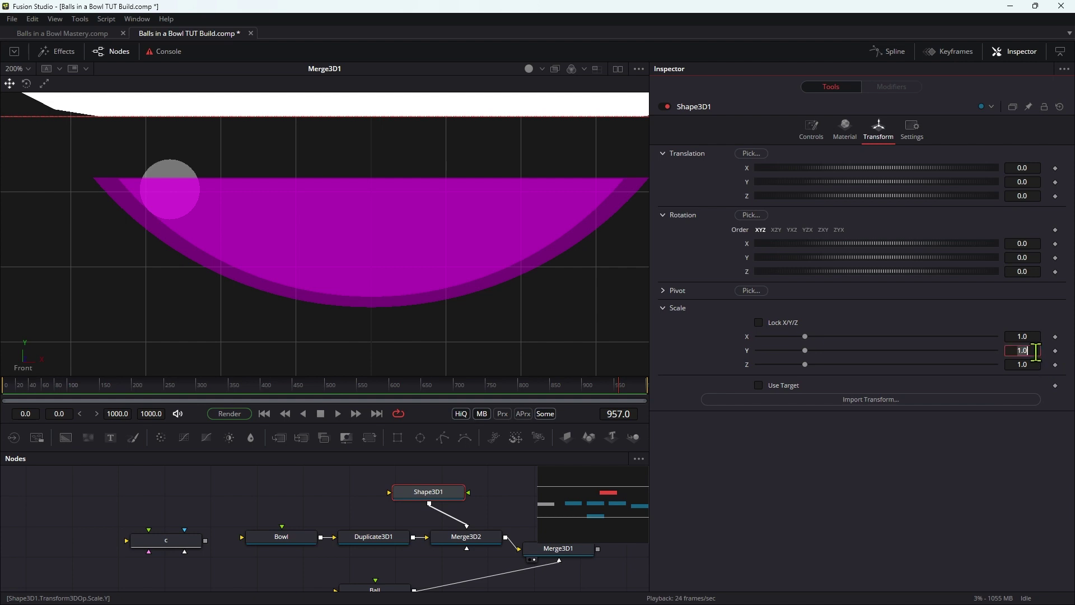
key("Tab")
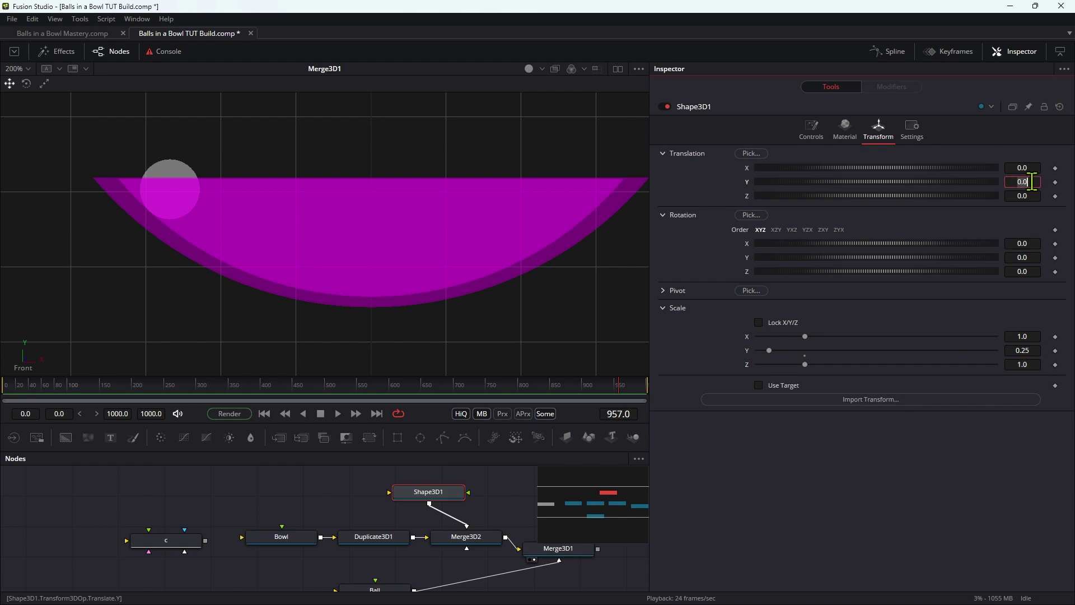
left_click(1031, 182)
type("-0.7")
key("Tab")
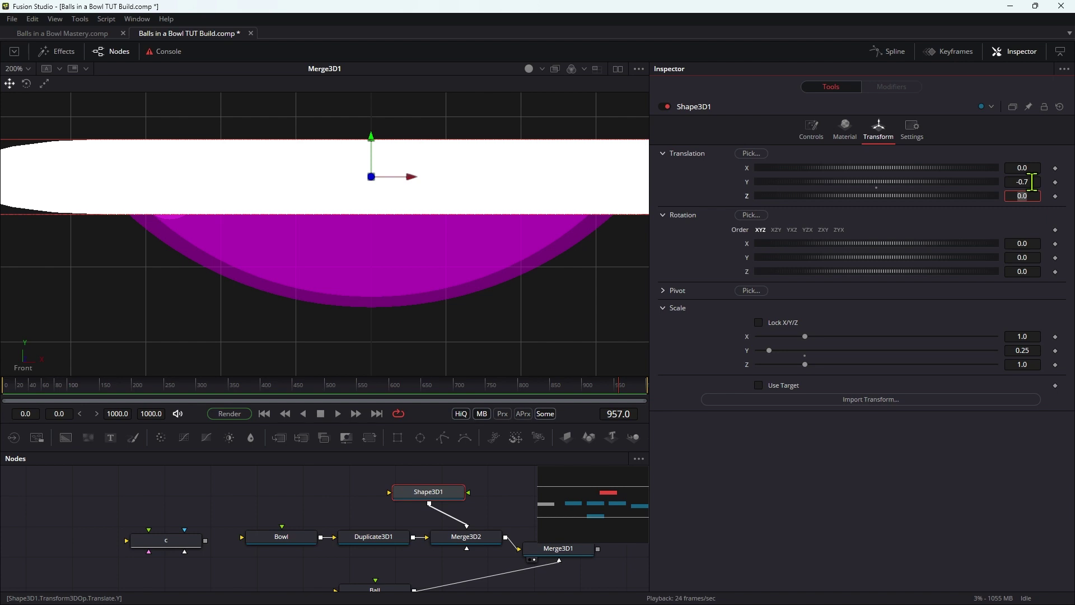
- Set the torus's section to 0.1
left_click(822, 134)
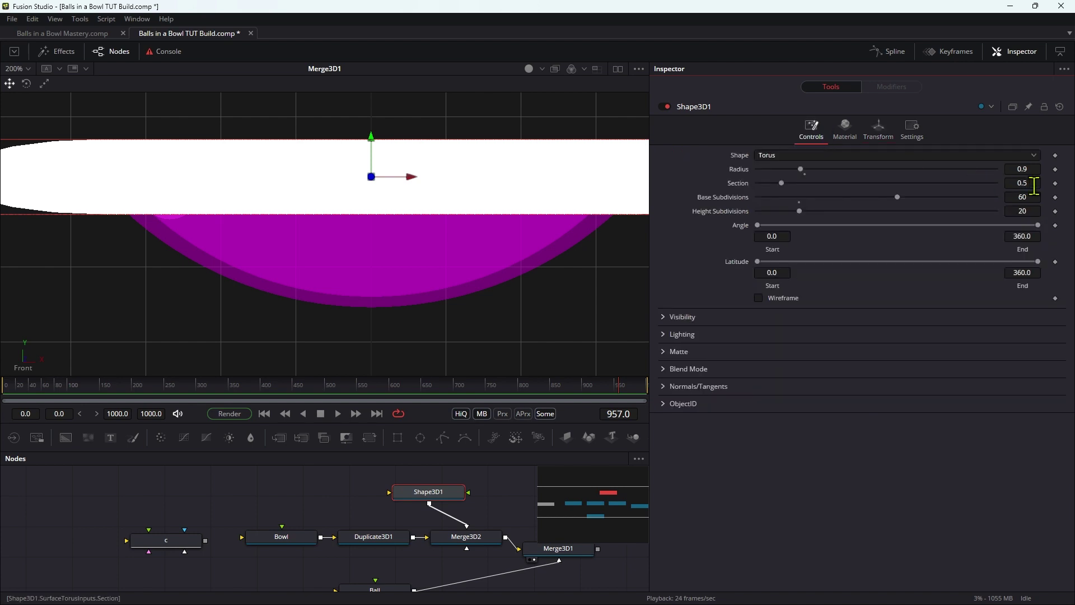
type("0.1")
key("Tab")
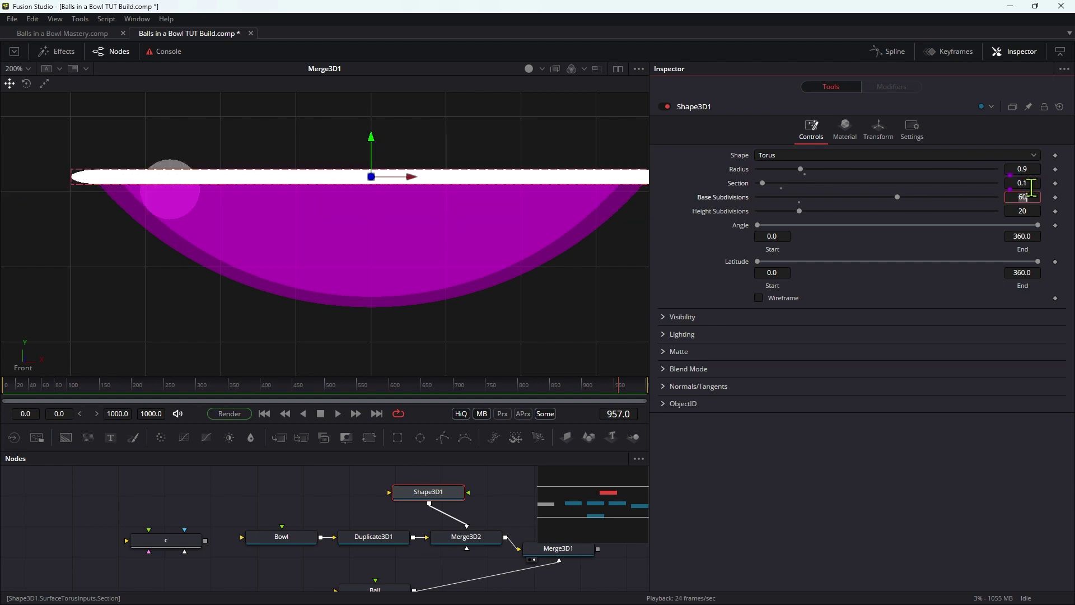
left_click_drag(455, 176, 434, 178)
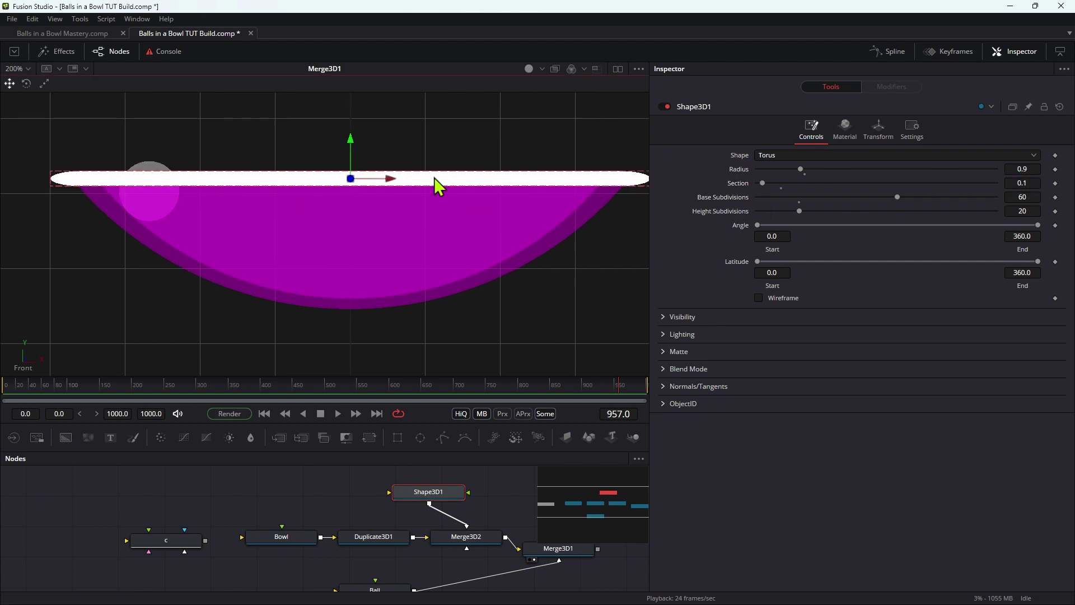
- Switch the viewer to Perspective and thin the torus rim to a section of 0.05
right_click(31, 381)
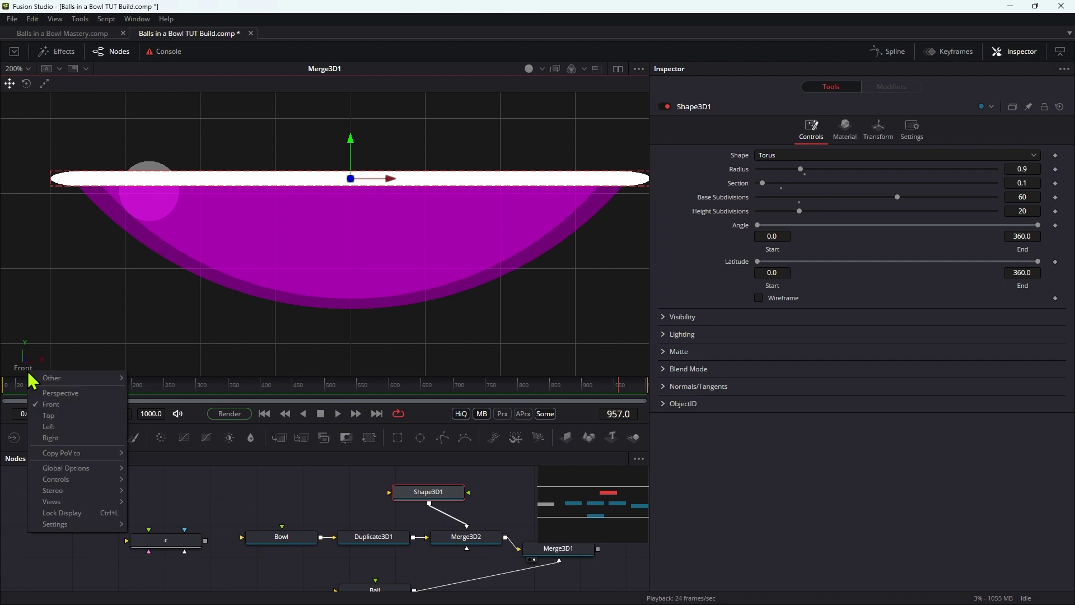
left_click(51, 392)
left_click_drag(263, 207, 418, 206)
key("f")
left_click(1039, 183)
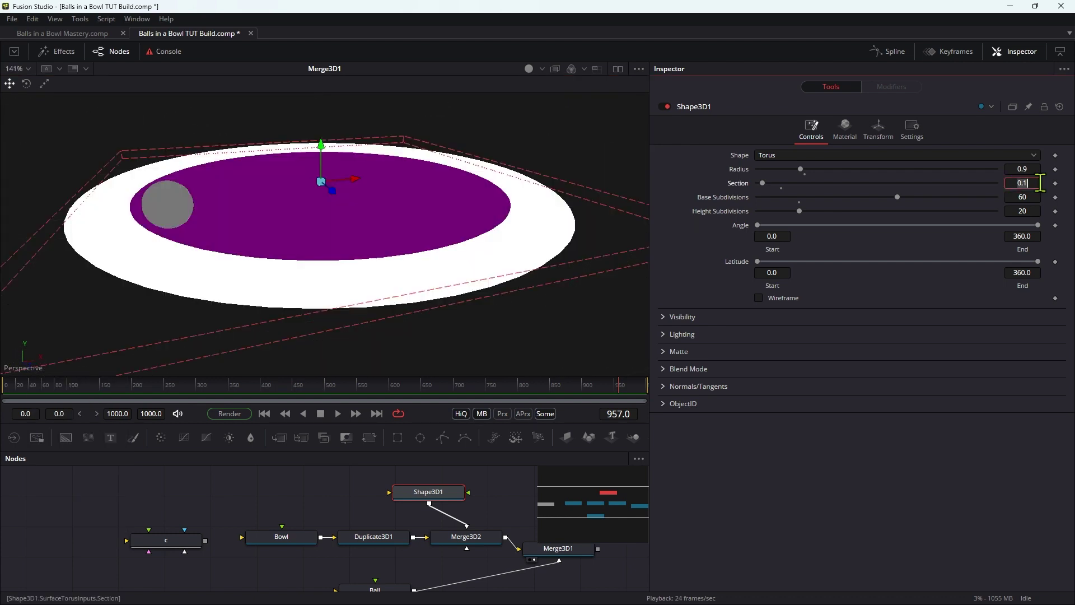
type(".05")
key("Return")
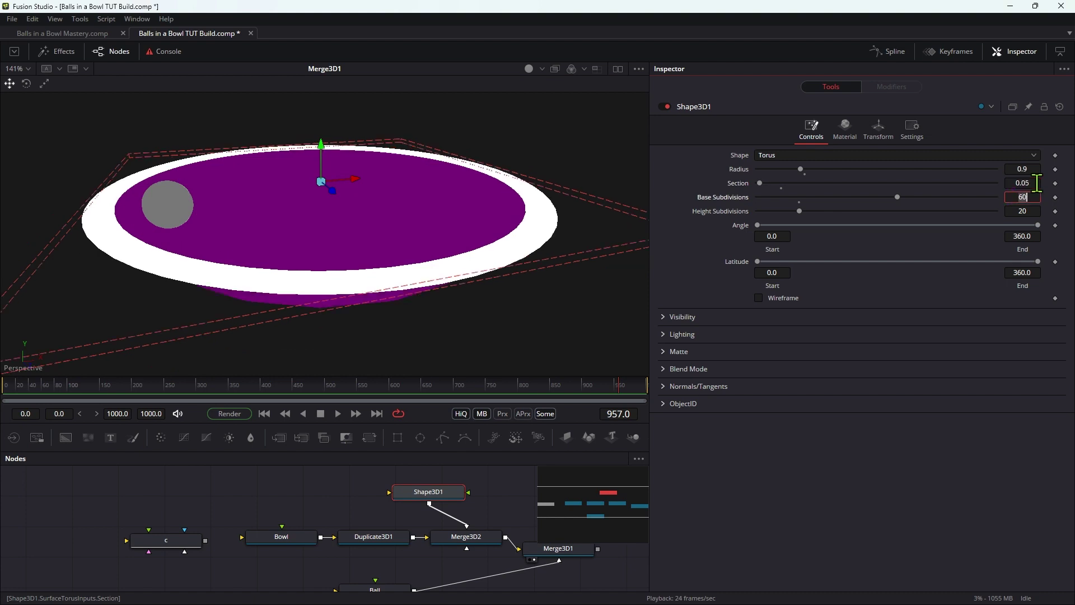
left_click_drag(463, 233, 403, 245)
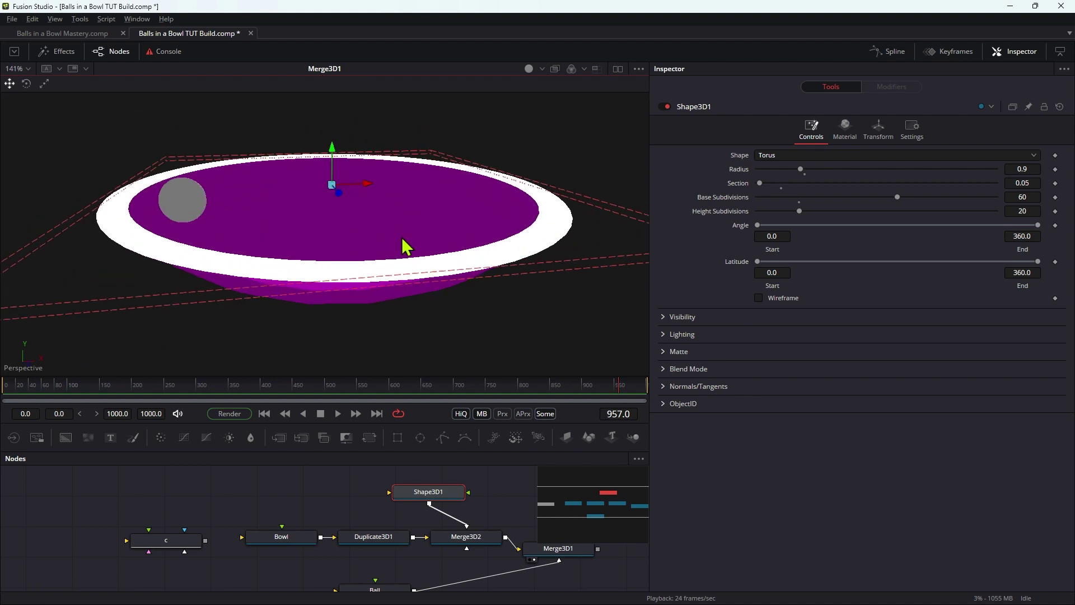
- Add a FastNoise node in the empty area above the c node
left_click(191, 491)
key("ctrl+space")
type("3sh")
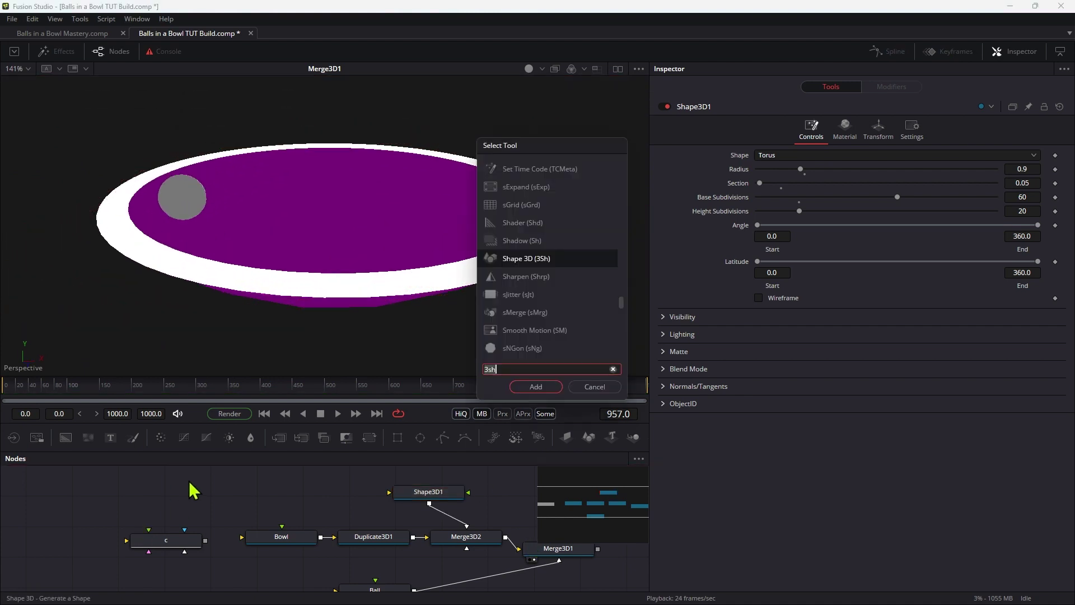
key("BackSpace")
key("BackSpace")
key("BackSpace")
type("fast")
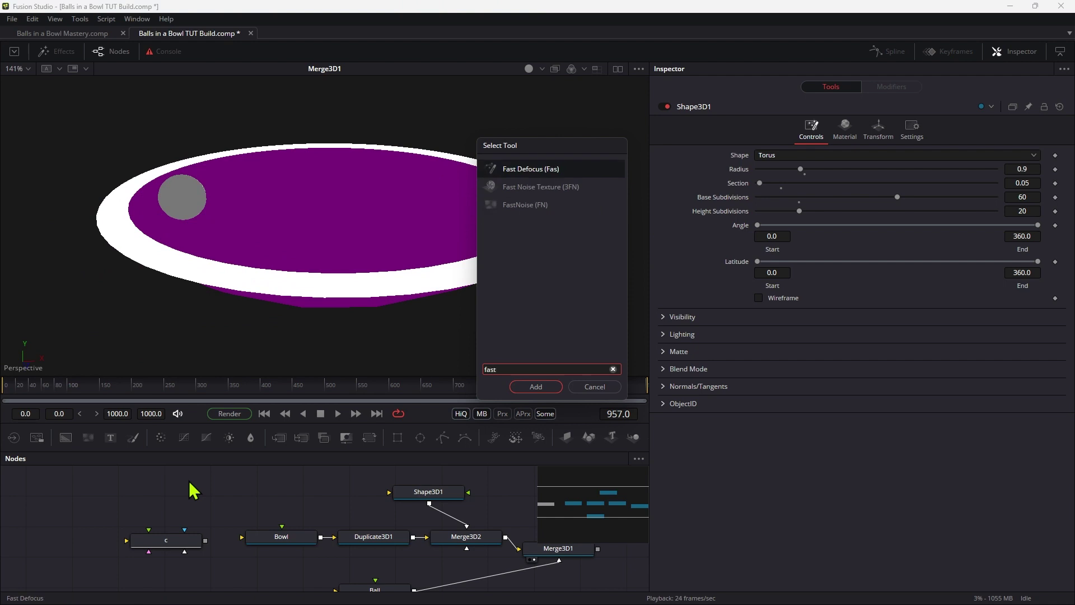
key("Down")
key("Down")
key("Return")
- Add a Phong material node fed by FastNoise1
key("ctrl+space")
type("ph")
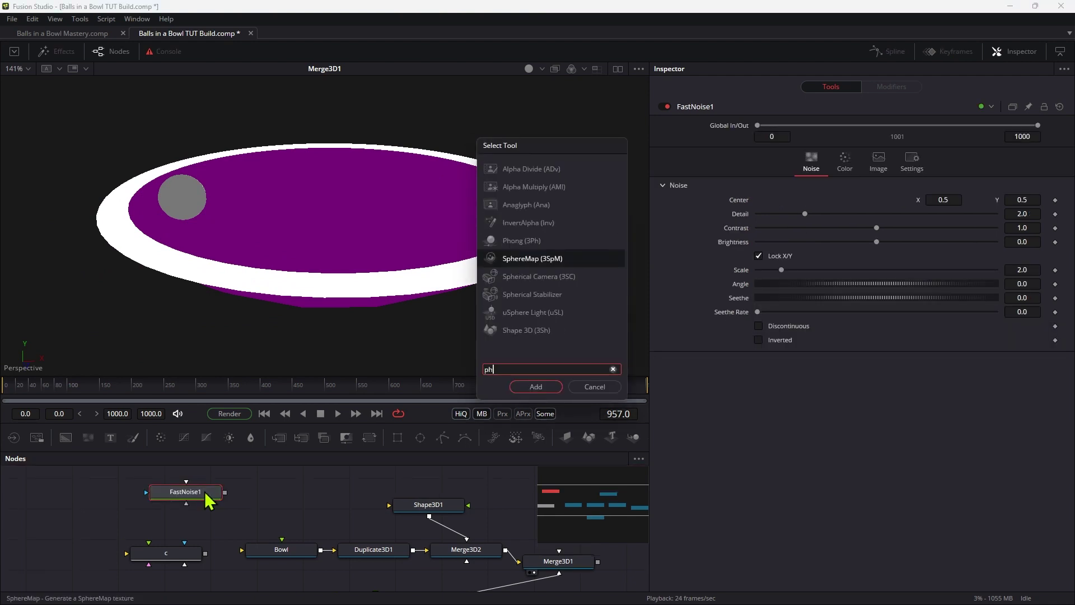
key("Up")
key("Return")
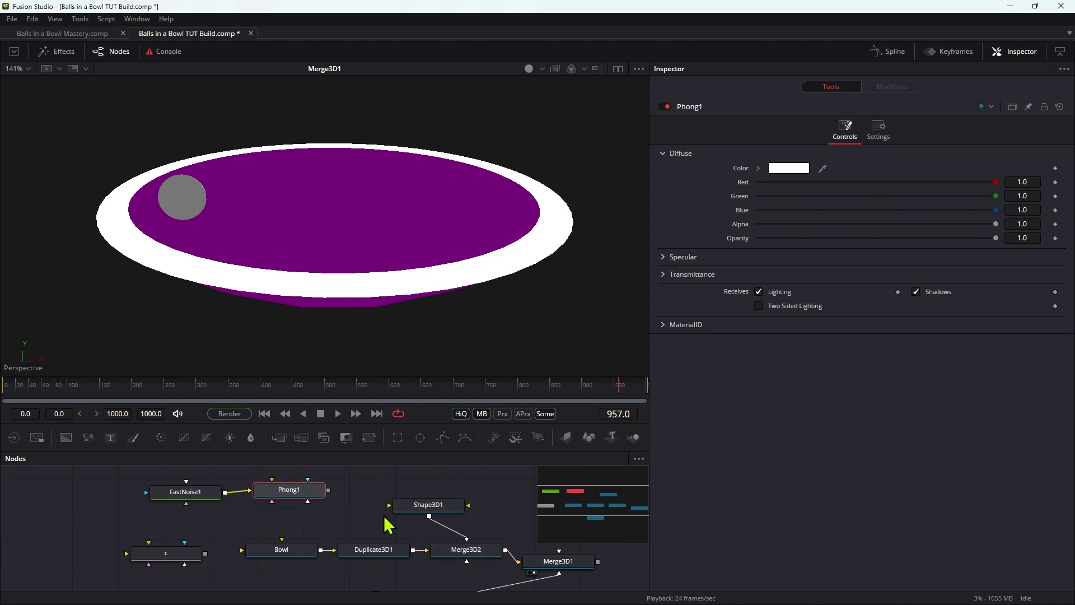
- Insert a Replace Material 3D node between Merge3D2 and Merge3D1 and feed Phong1 into its material input
scroll(388, 525, "down", 2)
scroll(388, 524, "right", 3)
left_click_drag(495, 542, 542, 554)
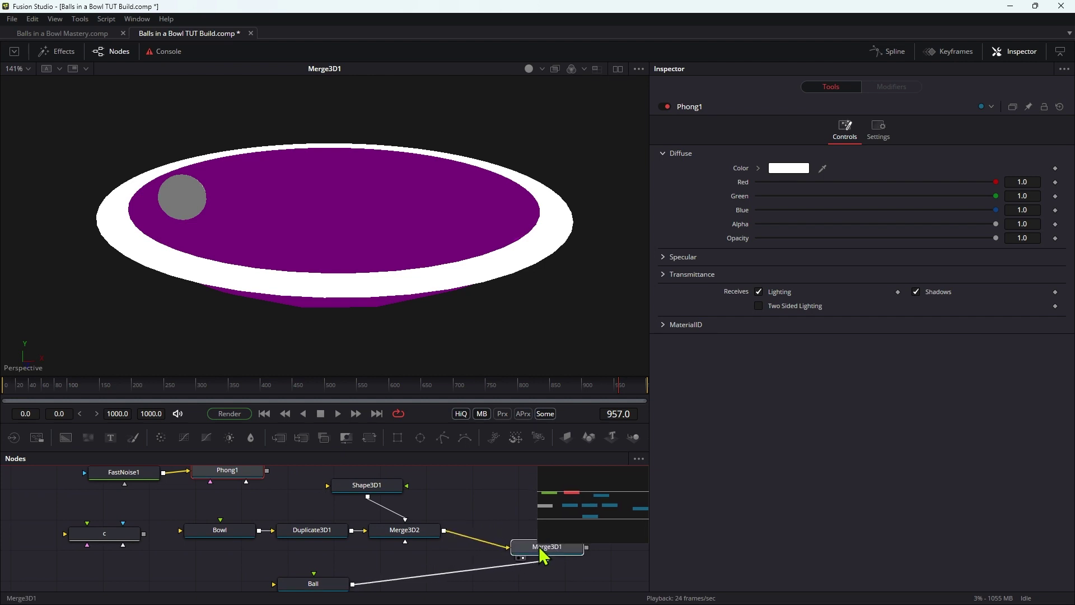
left_click(422, 532)
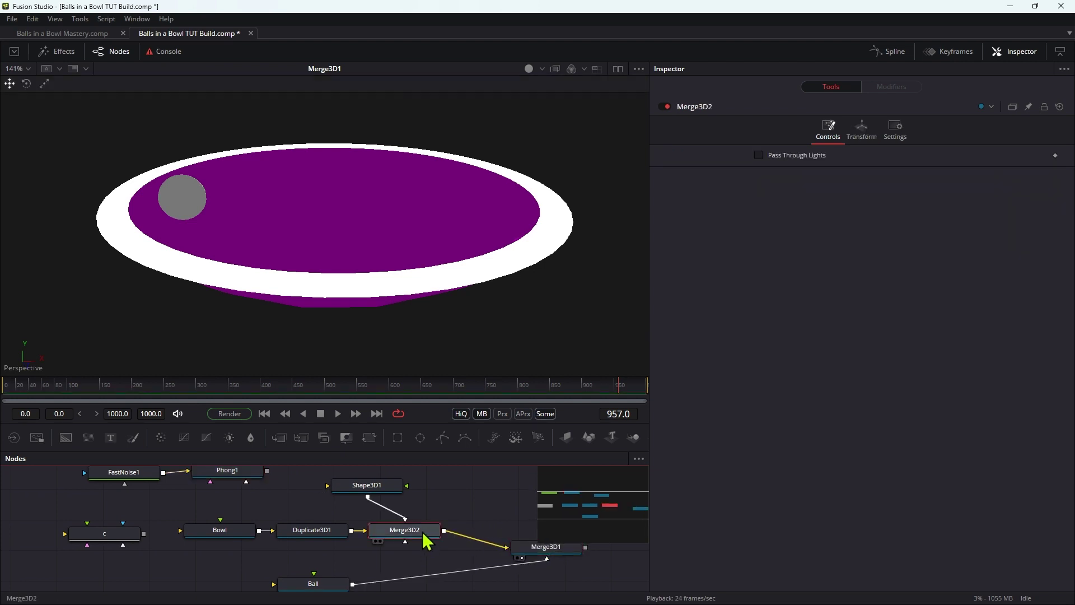
key("shift+space")
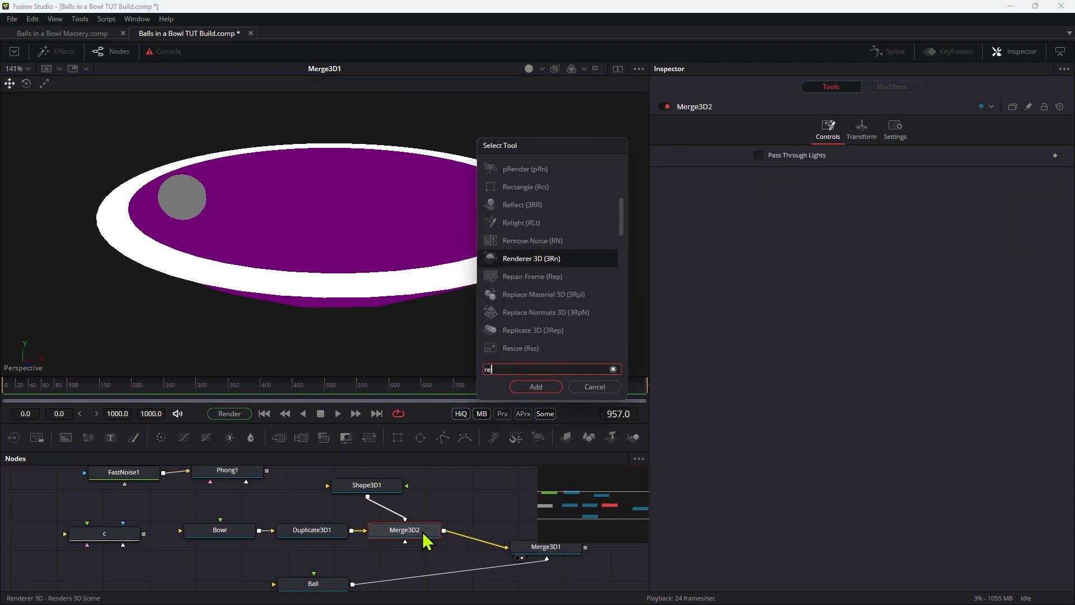
type("repl")
key("Return")
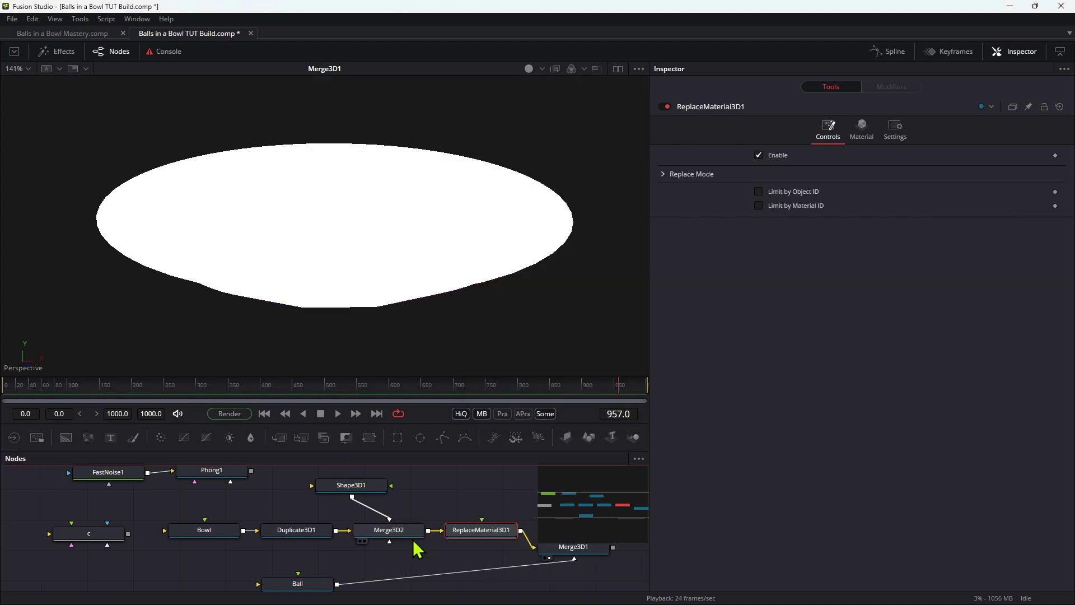
mouse_move(250, 470)
left_mouse_down()
mouse_move(391, 480)
mouse_move(482, 535)
left_mouse_up()
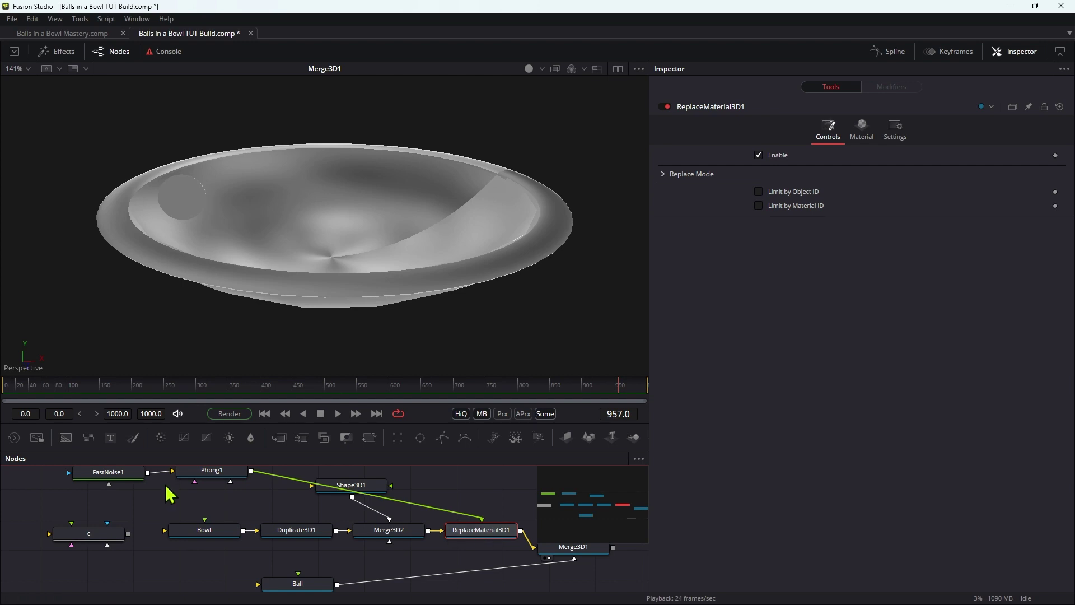
- Set the FastNoise1 scale to 300
left_click_drag(430, 496, 302, 453)
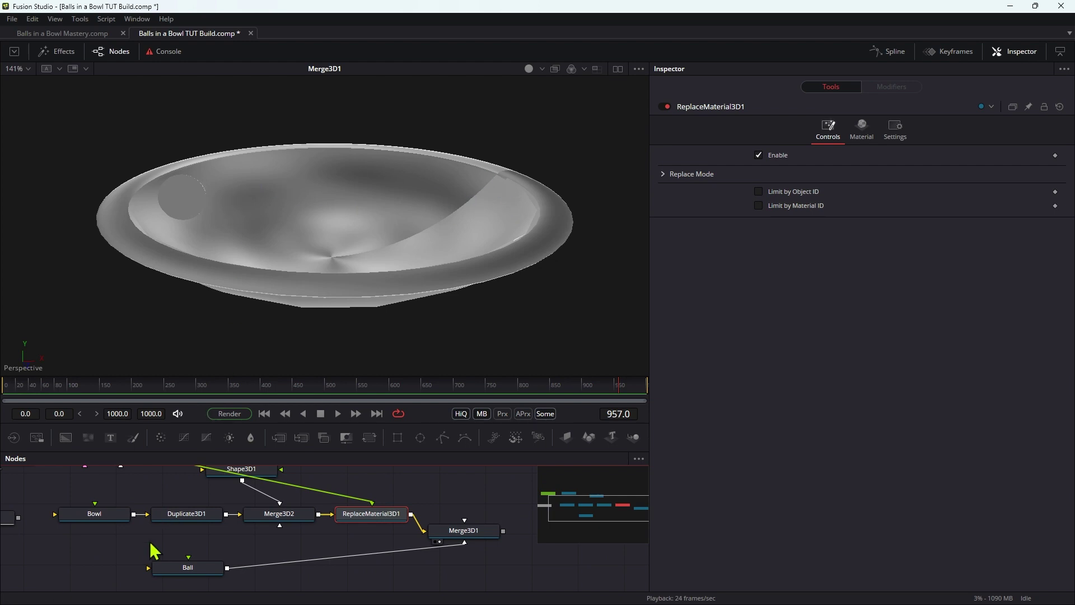
left_click_drag(160, 512, 257, 543)
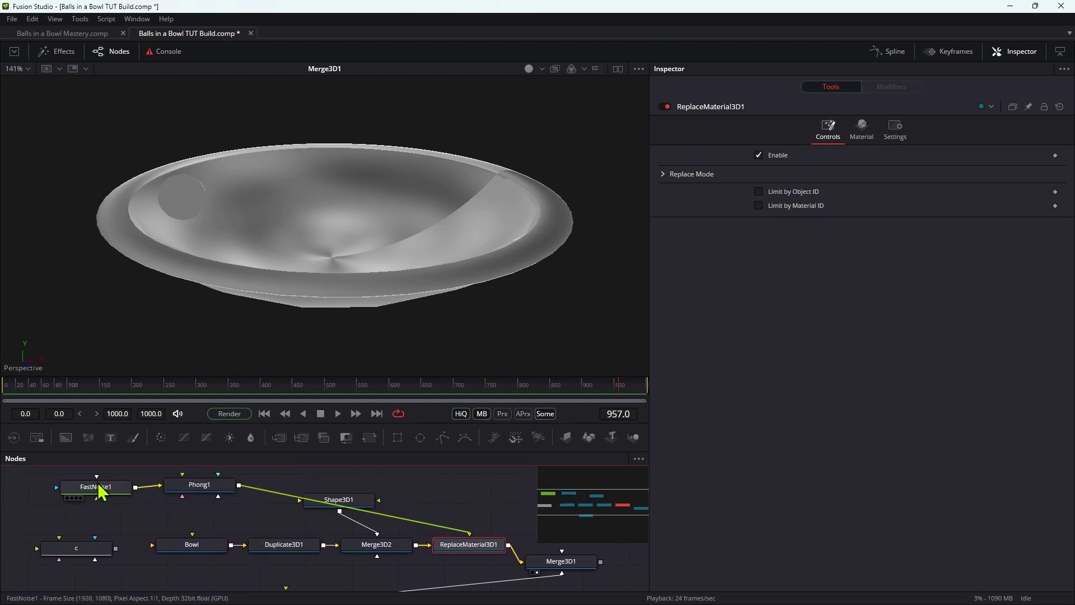
left_click(100, 487)
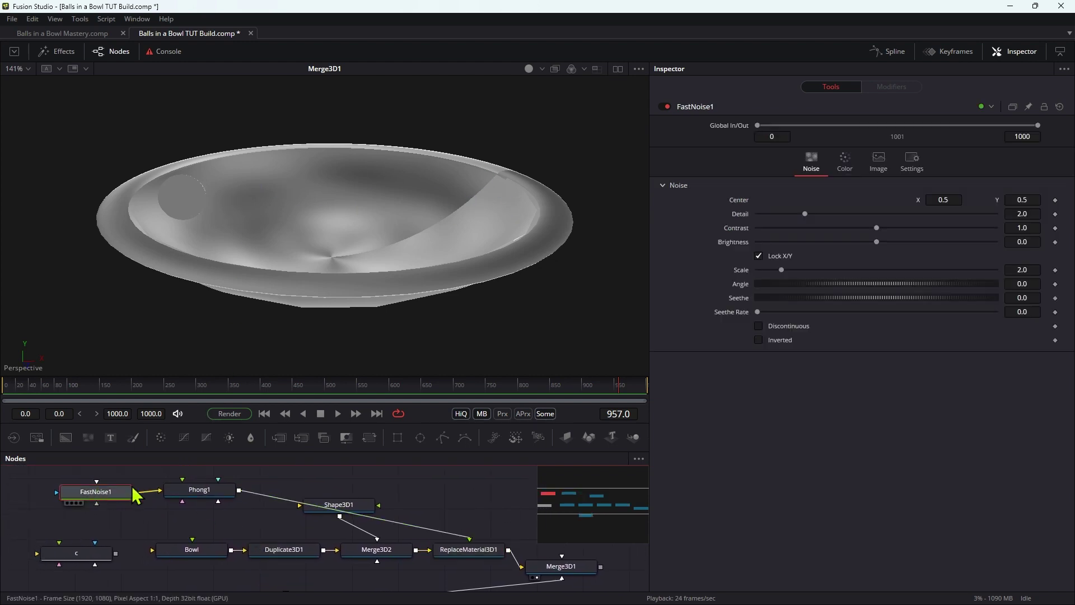
left_click(1033, 270)
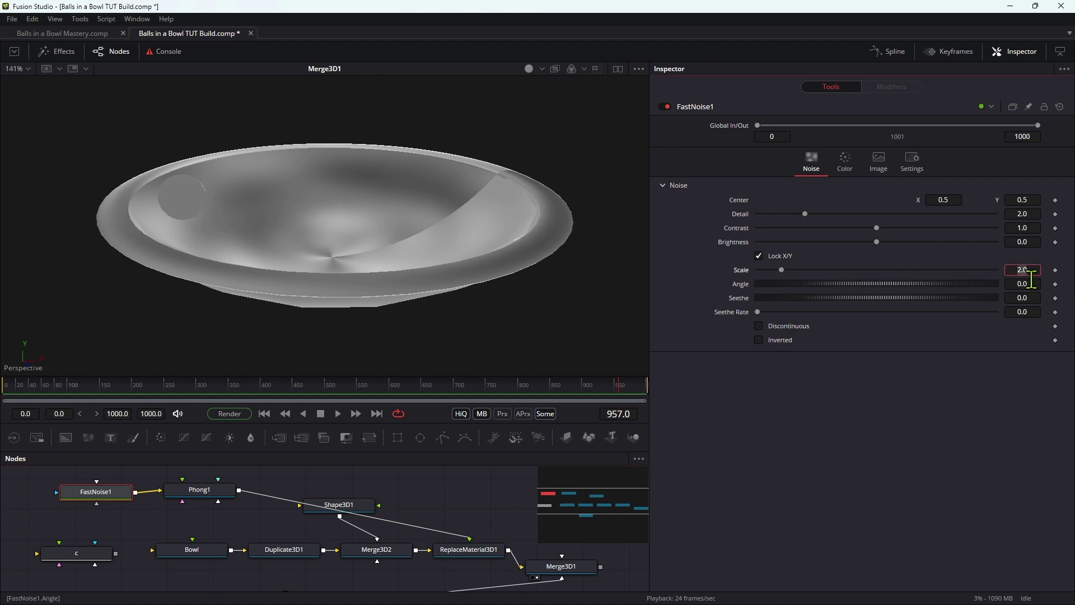
type("300")
key("Return")
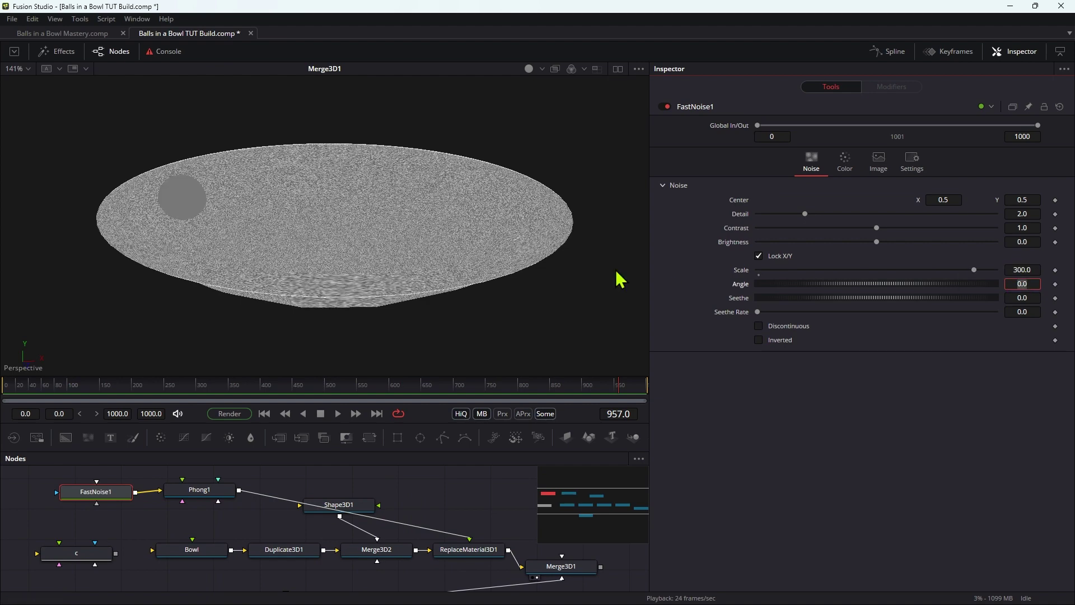
- Make room after Merge3D2 and insert a UV Map 3D node between it and ReplaceMaterial3D1
left_click_drag(360, 314, 348, 284)
left_click_drag(560, 576, 505, 539)
left_click_drag(355, 501, 448, 502)
left_click(263, 502)
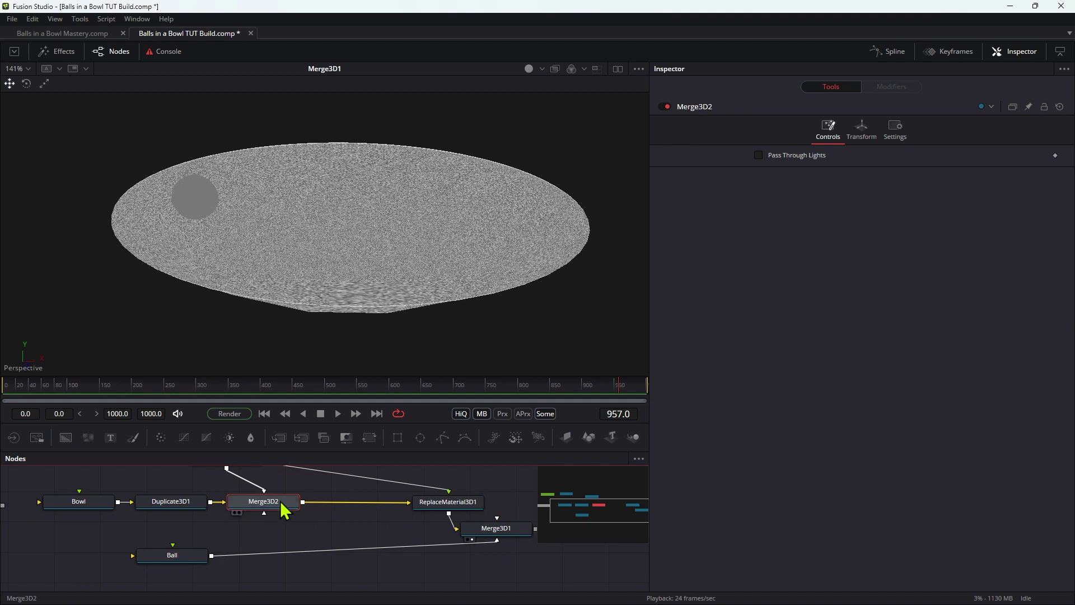
key("shift+space")
type("uv")
key("Return")
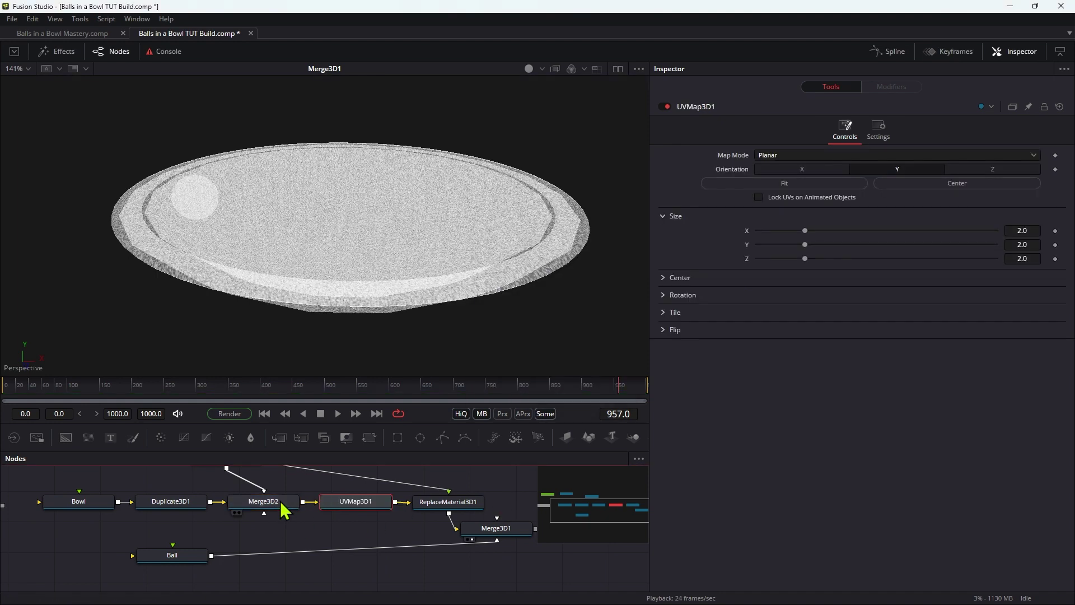
- Set the UV map mode to CubeMap with X orientation and fit the mapping to the bowl geometry
left_click(803, 155)
left_click(802, 193)
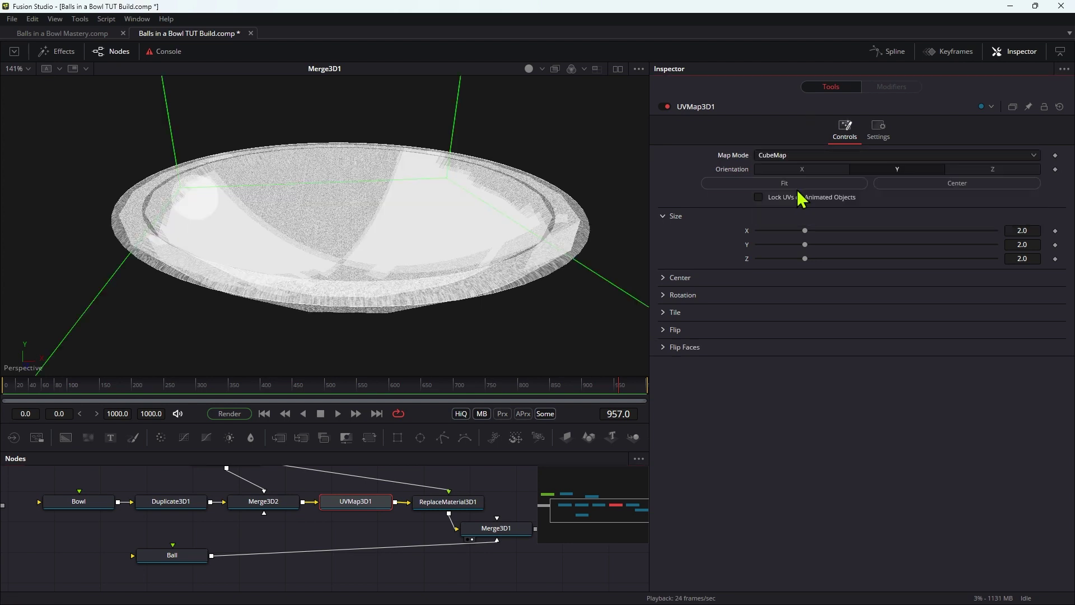
left_click(801, 185)
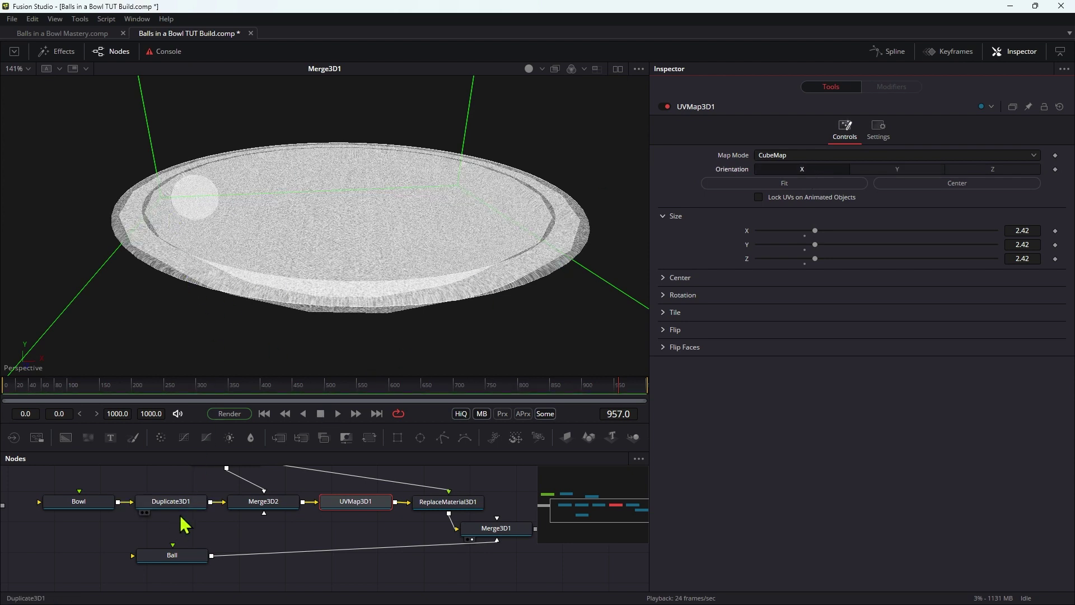
- Smooth the Bowl sphere by setting its base subdivisions to 60
scroll(191, 515, "left", 3)
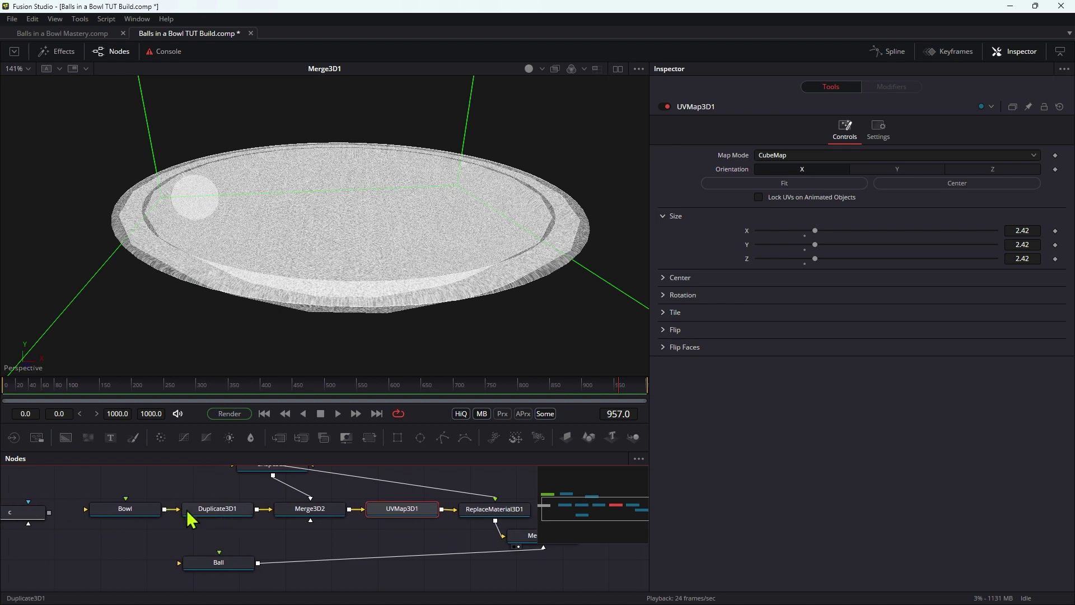
left_click(138, 515)
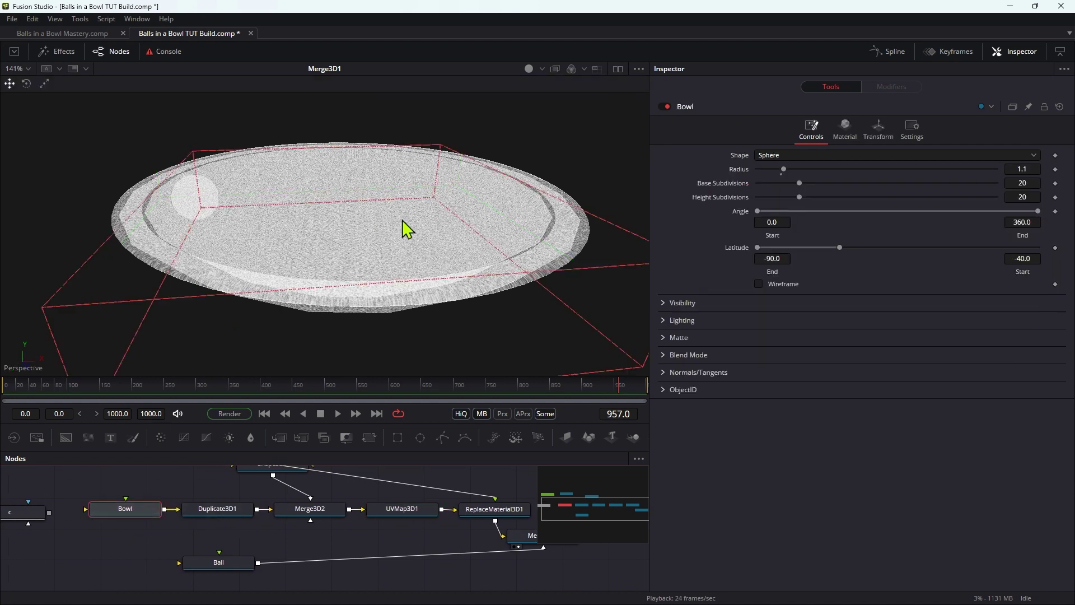
left_click(1038, 182)
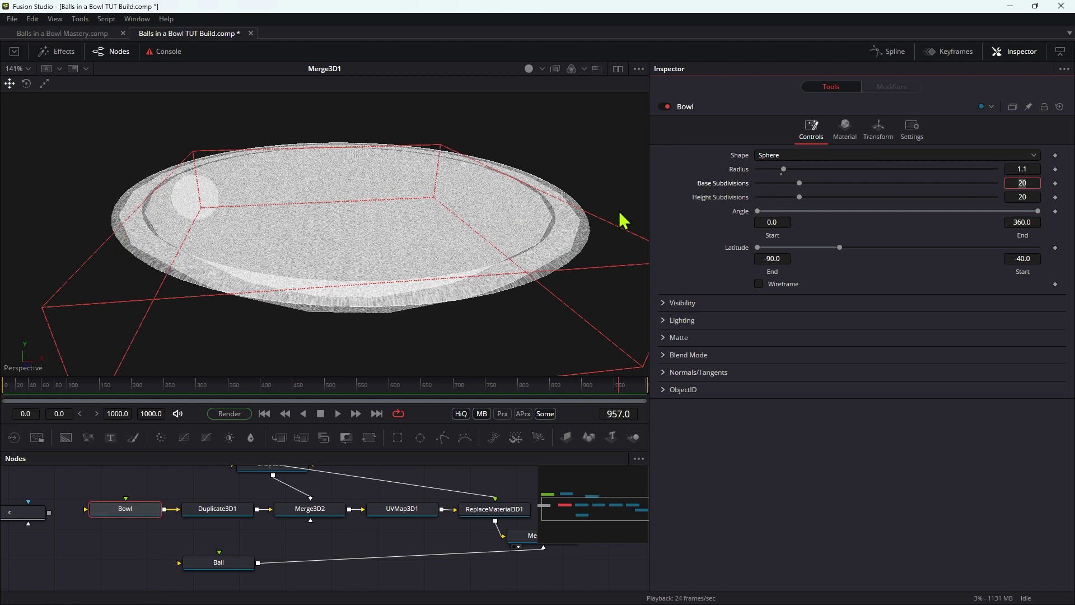
type("60")
key("Tab")
left_click_drag(380, 244, 385, 303)
- Enlarge the node graph area and connect the Phong1 material to the Ball node
left_click_drag(217, 513, 315, 518)
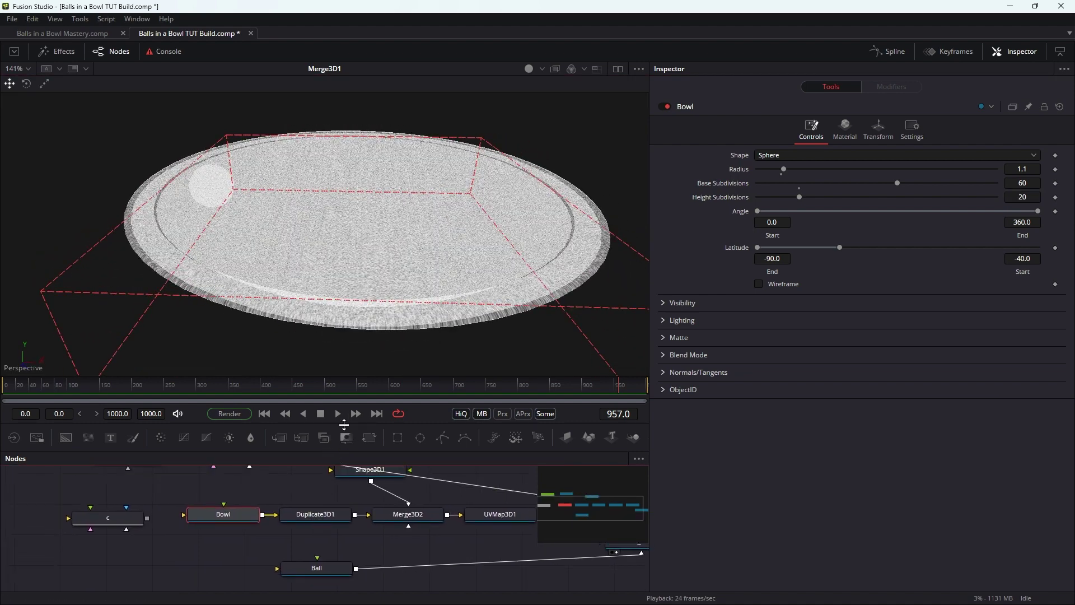
left_click_drag(344, 424, 344, 317)
left_click_drag(288, 377, 323, 498)
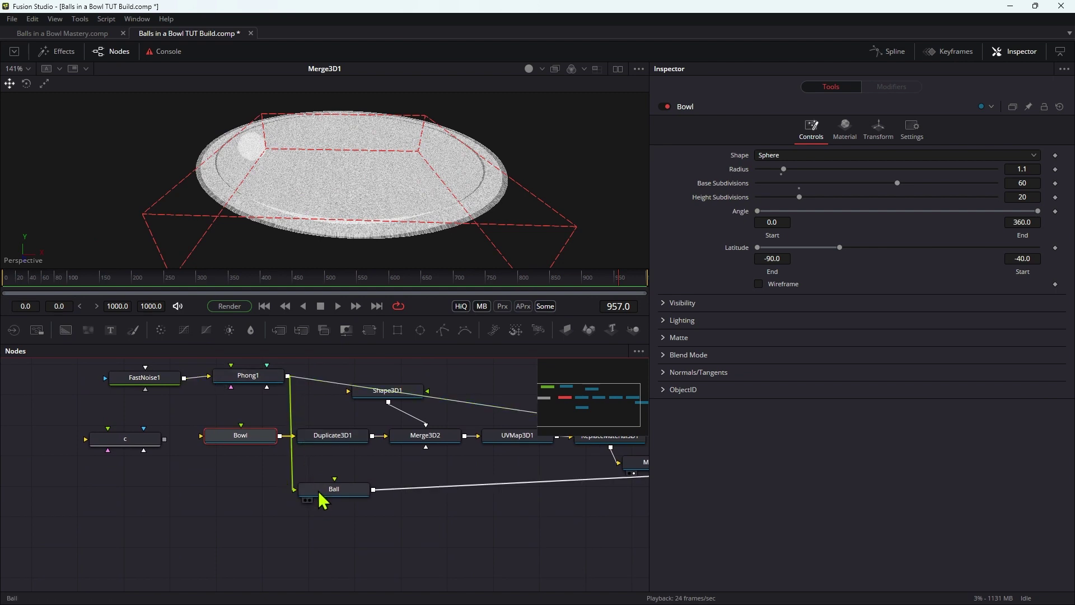
- Shift Merge3D1 away from ReplaceMaterial3D1, add a Camera 3D feeding into it, and place the camera node below it
left_click_drag(481, 466, 324, 479)
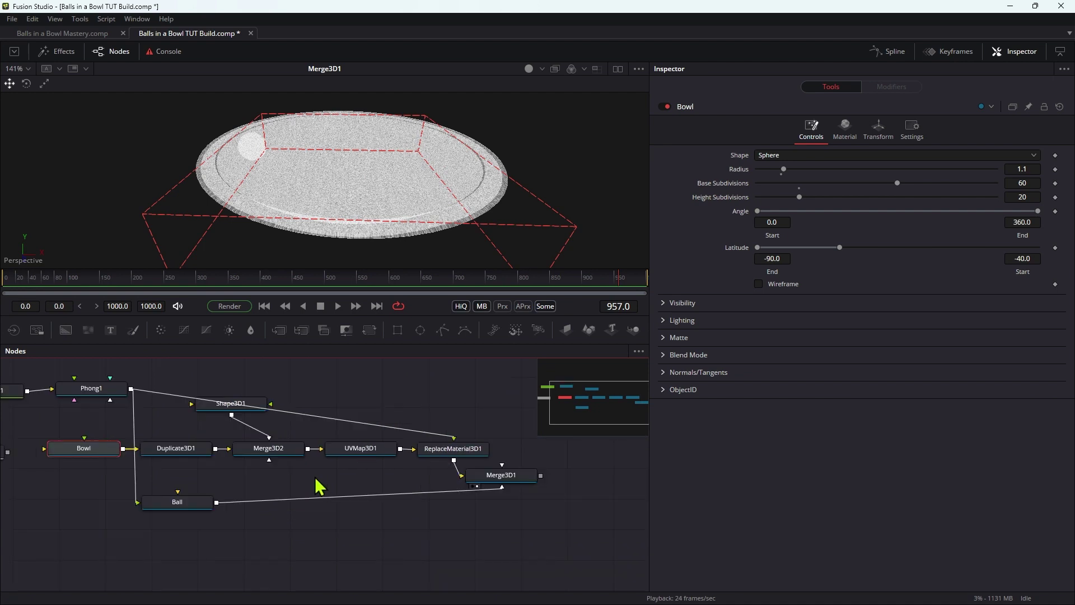
left_click(510, 479)
left_click_drag(511, 482, 571, 464)
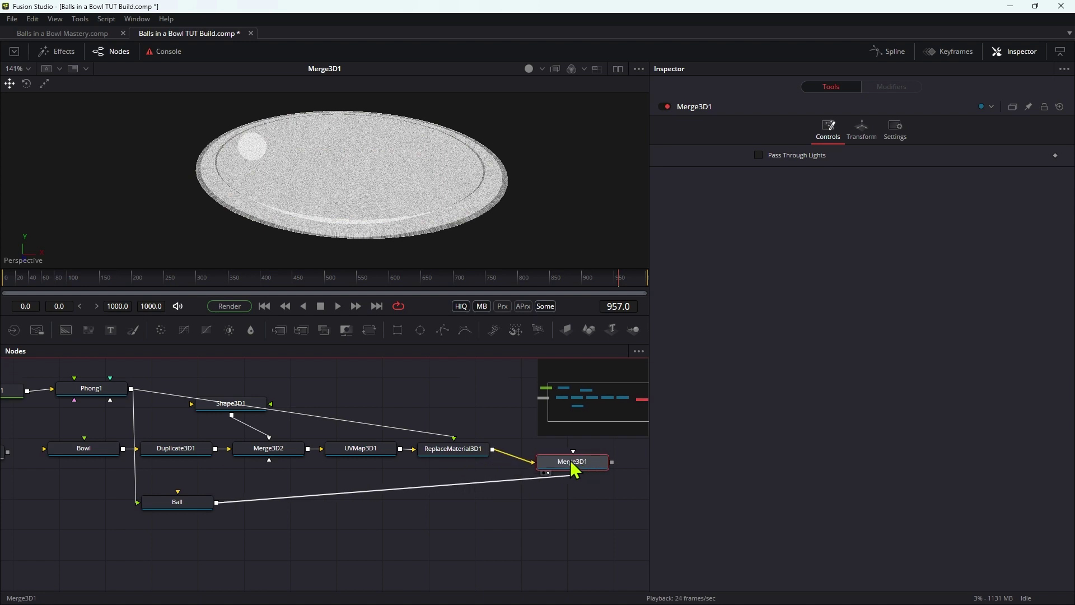
key("shift+space")
type("cam")
key("Return")
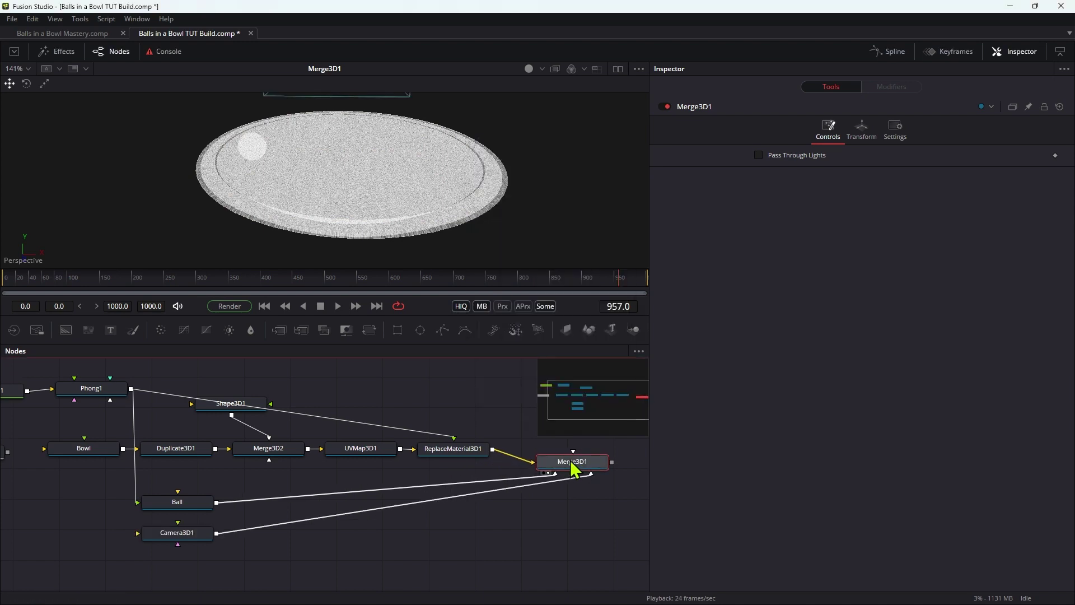
left_click_drag(193, 534, 590, 519)
- Drive the camera's Z pivot with the expression -Transform3DOp.Translate.Z
left_click(863, 133)
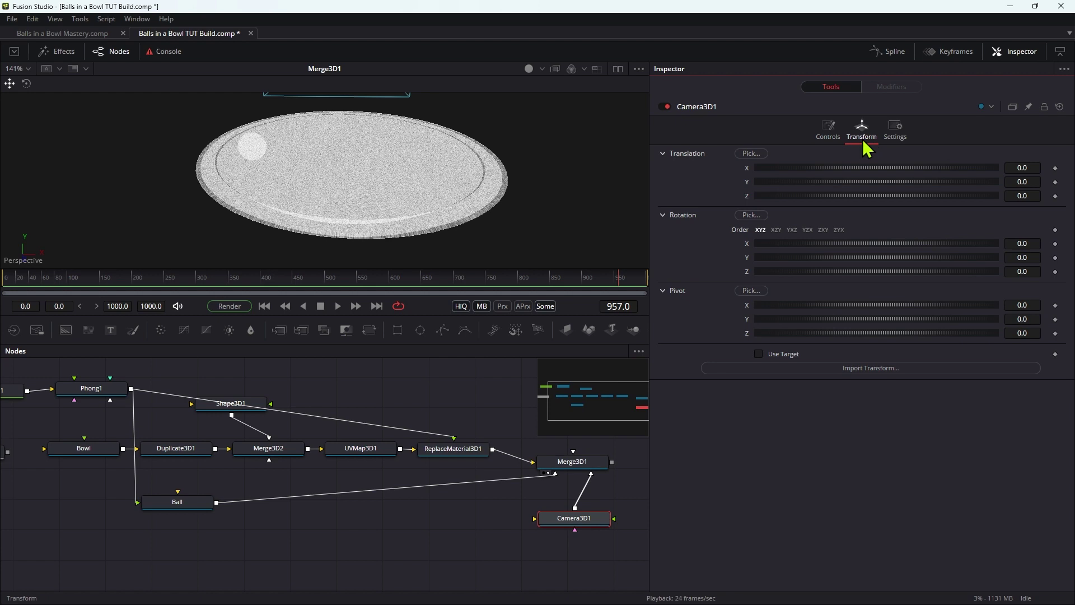
right_click(823, 340)
left_click(845, 500)
left_click_drag(760, 346, 862, 201)
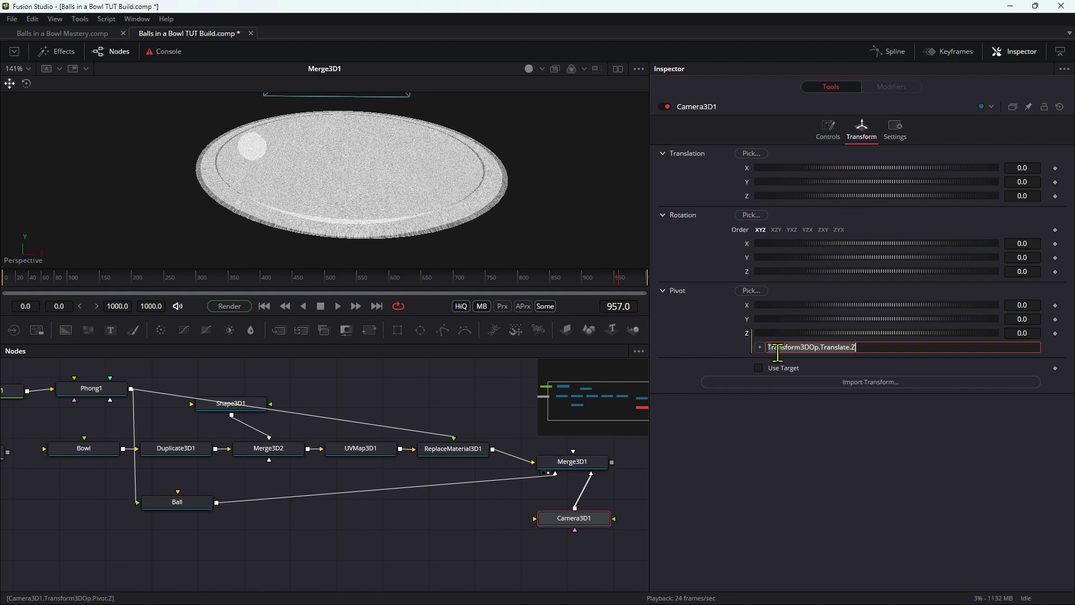
left_click(769, 348)
type("-")
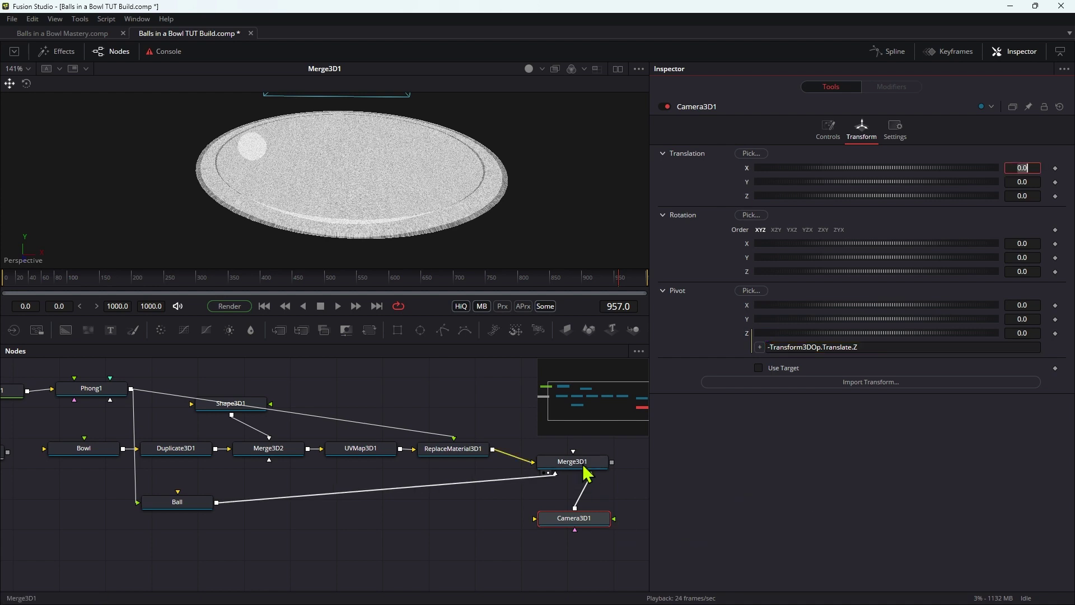
- Add a Renderer 3D node after Merge3D1 and show its output in the viewer
left_click(585, 466)
left_click_drag(605, 484, 477, 467)
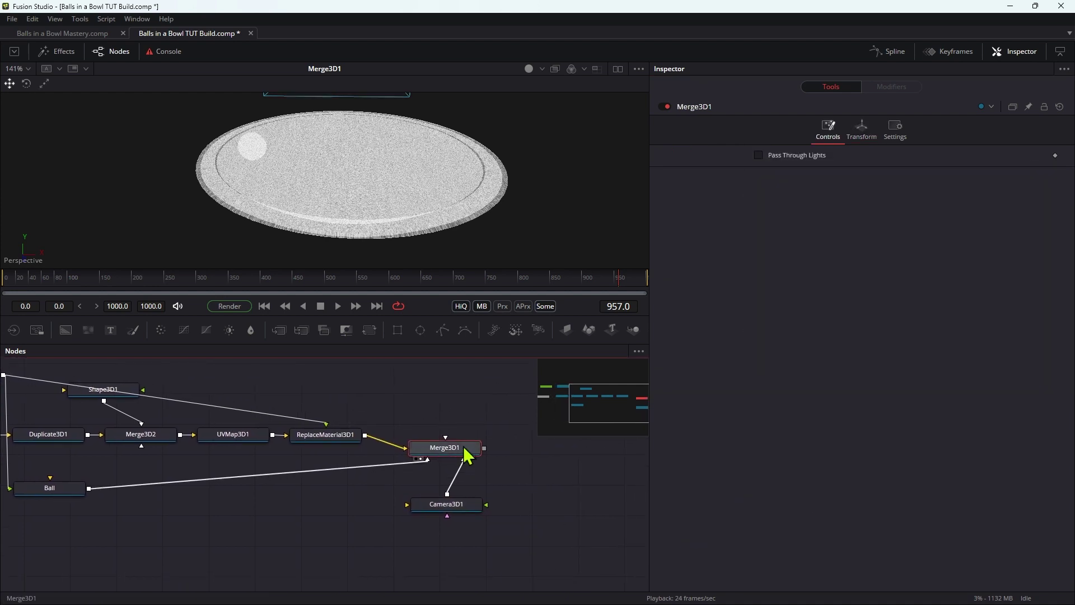
key("shift+space")
type("rend")
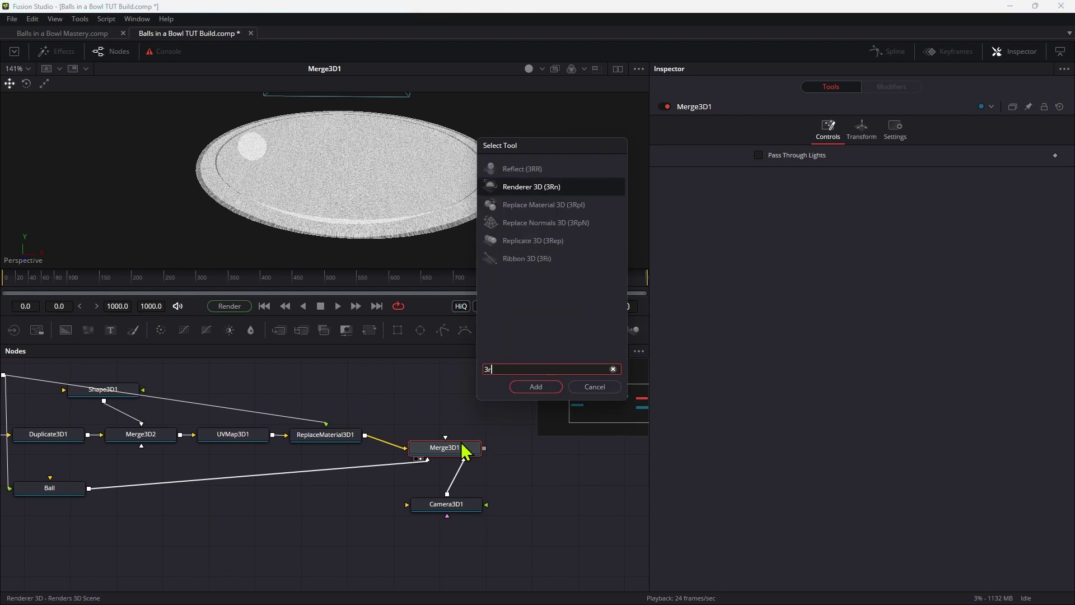
key("Return")
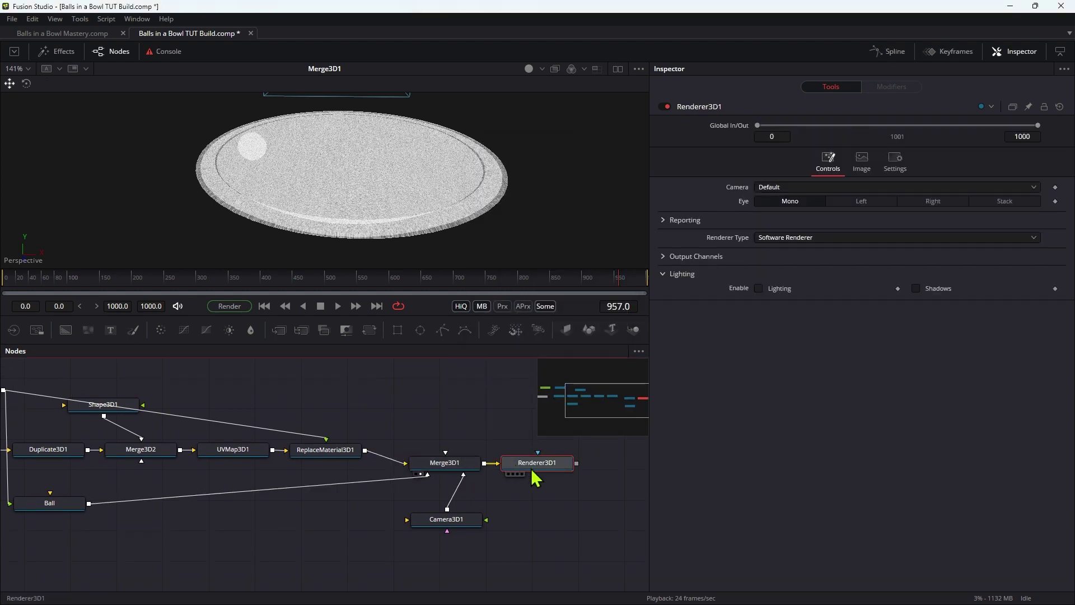
key("1")
- Set the camera's Z translation to 6.0 and its Y translation to about -0.366 to frame the bowl
left_click(442, 519)
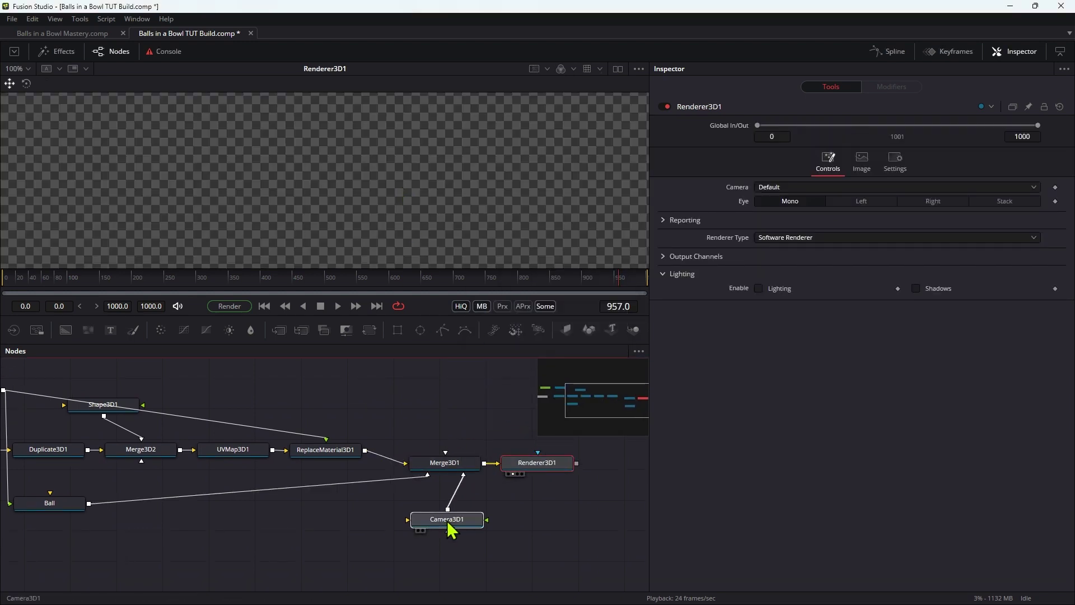
scroll(423, 144, "down", 5)
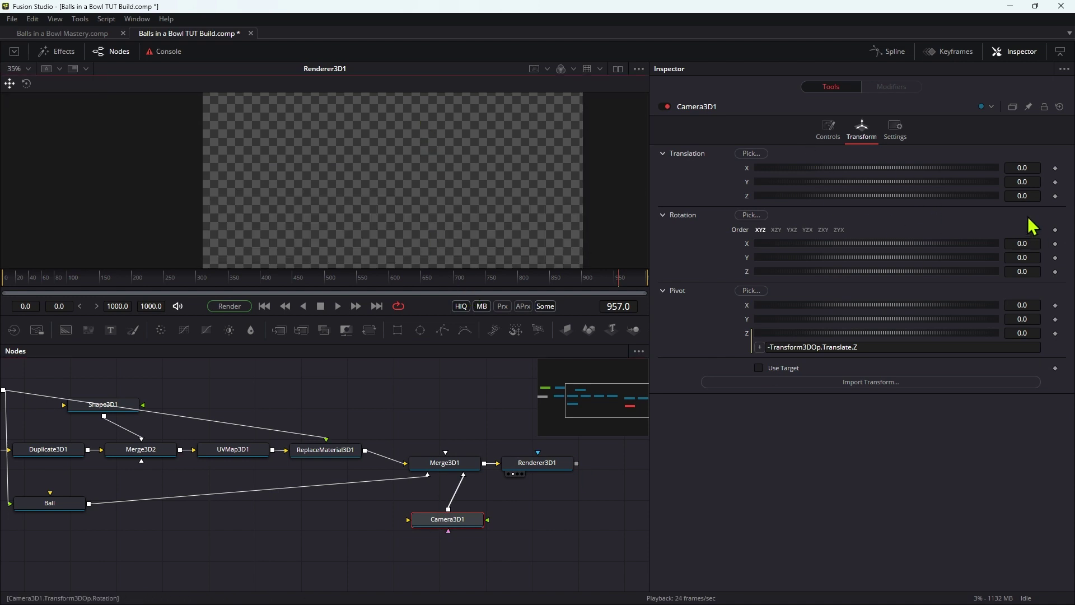
key("Tab")
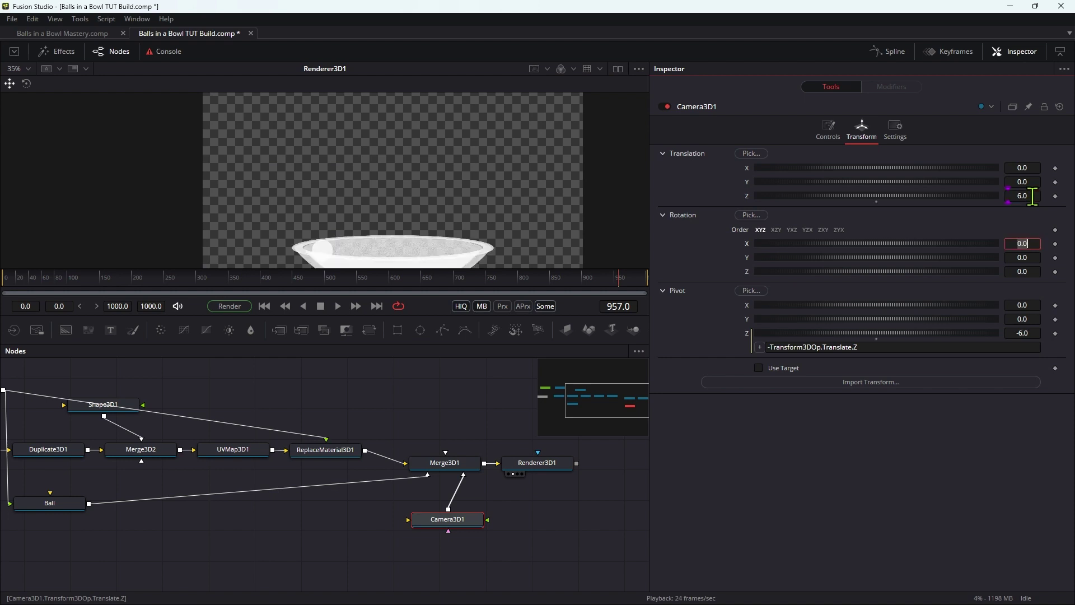
left_click_drag(444, 185, 451, 138)
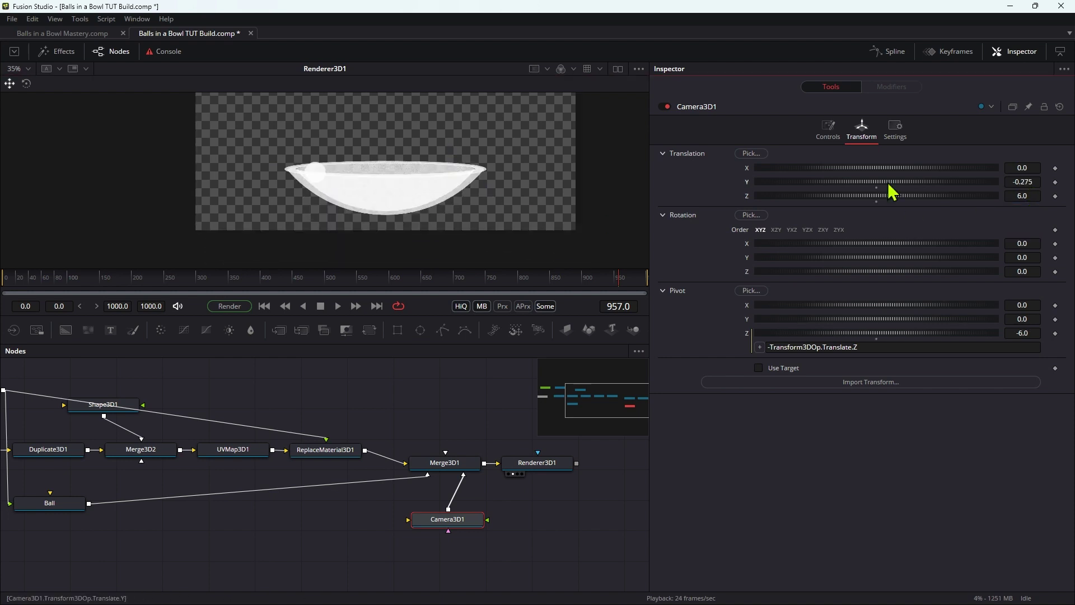
left_click_drag(889, 185, 885, 187)
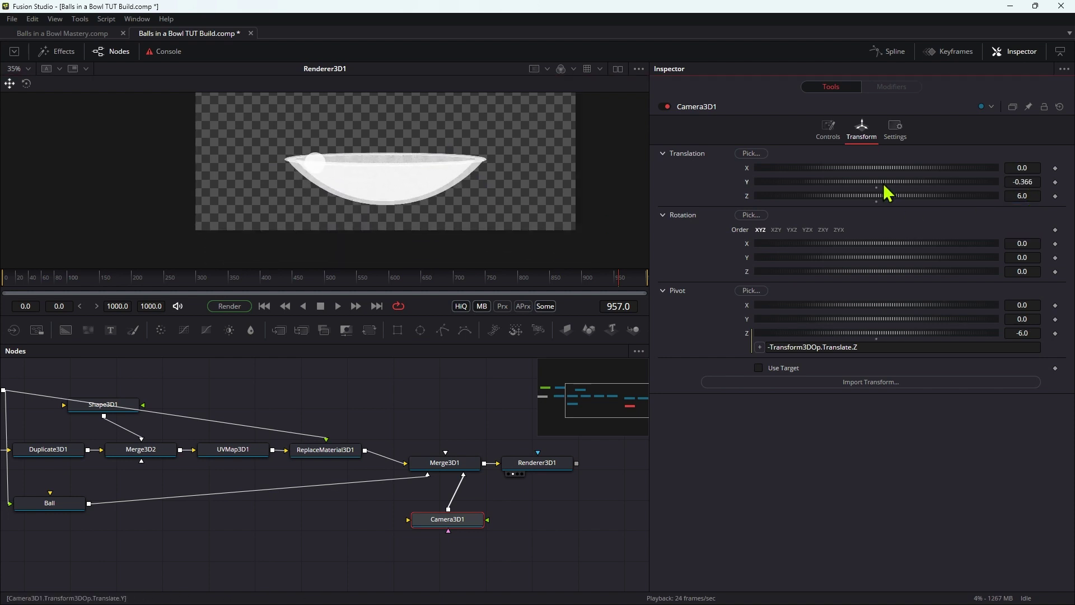
- Tilt the camera to an X rotation of about -16.5, test a Y orbit, and reset the Y rotation to 0
left_click_drag(880, 244, 858, 252)
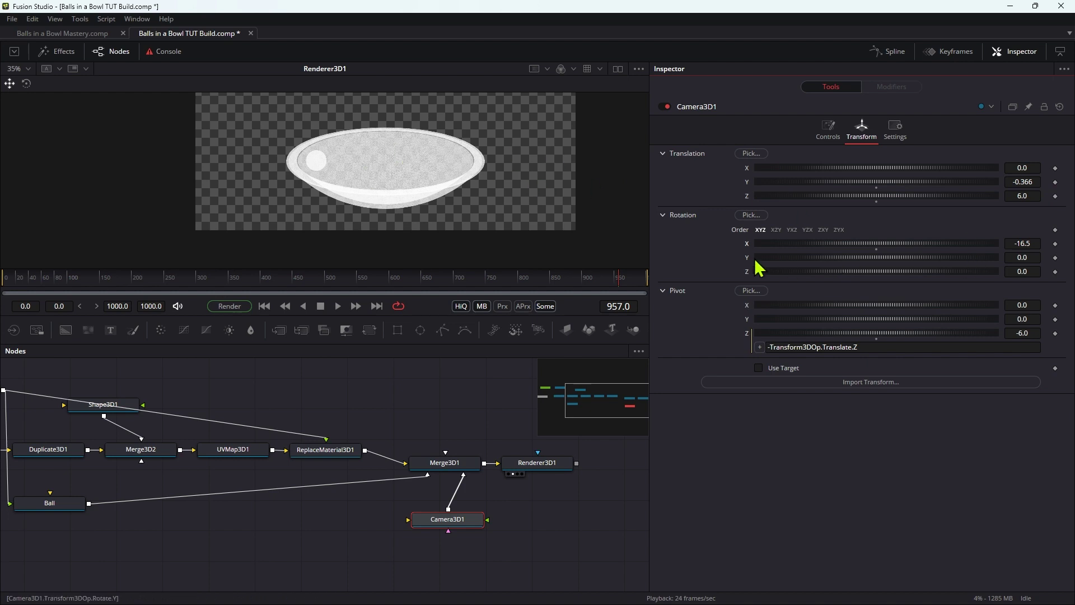
left_click_drag(804, 257, 877, 264)
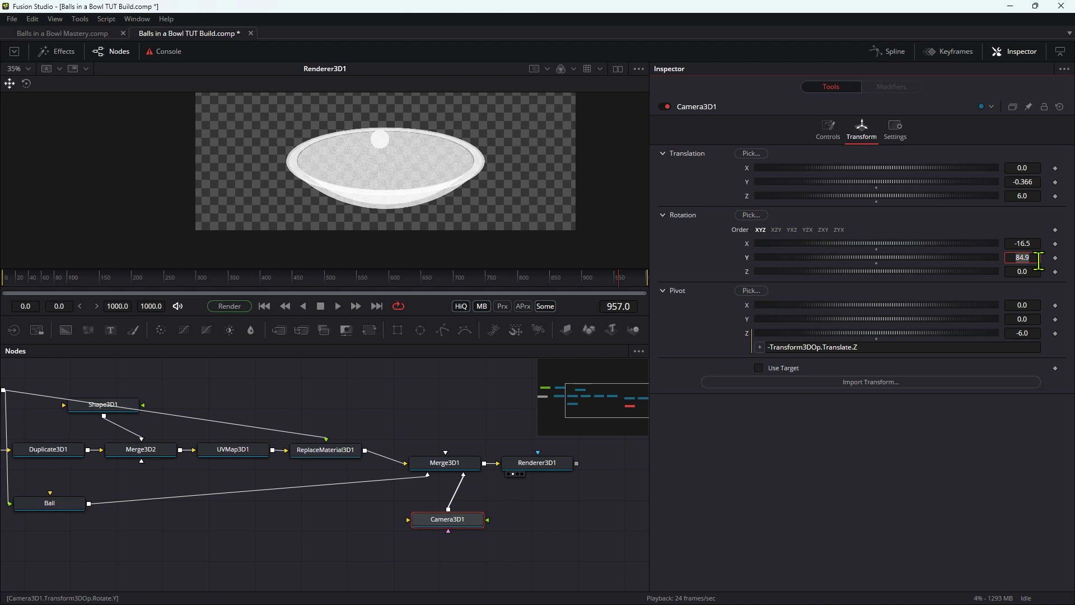
key("Tab")
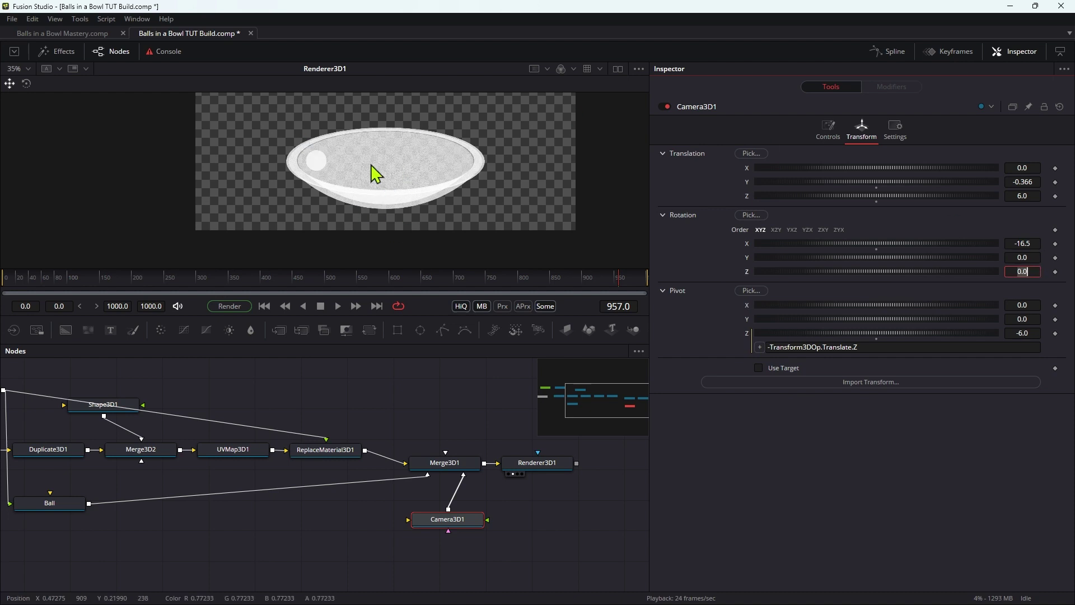
- Set the alpha of Color 1 in FastNoise1 to 1.0
left_click_drag(33, 449, 166, 428)
left_click_drag(73, 419, 269, 454)
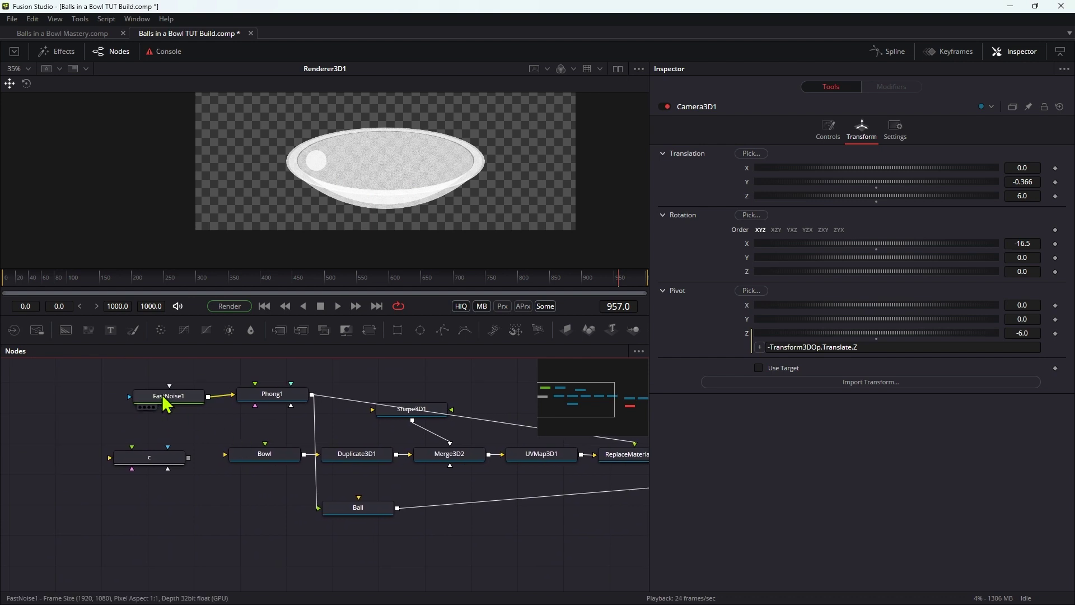
left_click(163, 402)
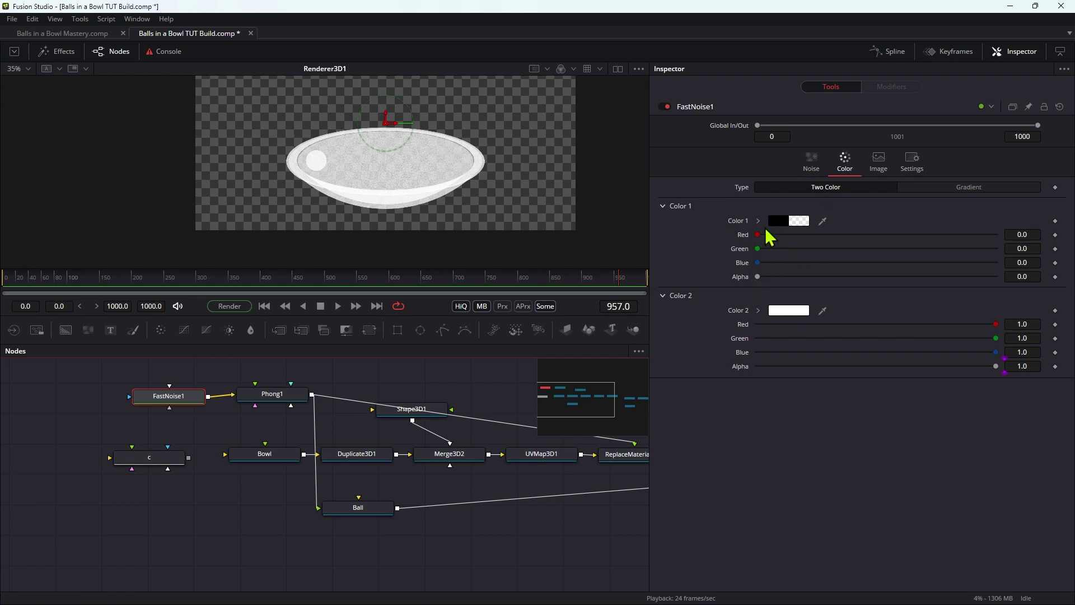
left_click_drag(757, 277, 996, 277)
- Add a Spot Light node above Merge3D1 and connect it into that merge
left_click_drag(461, 475, 233, 457)
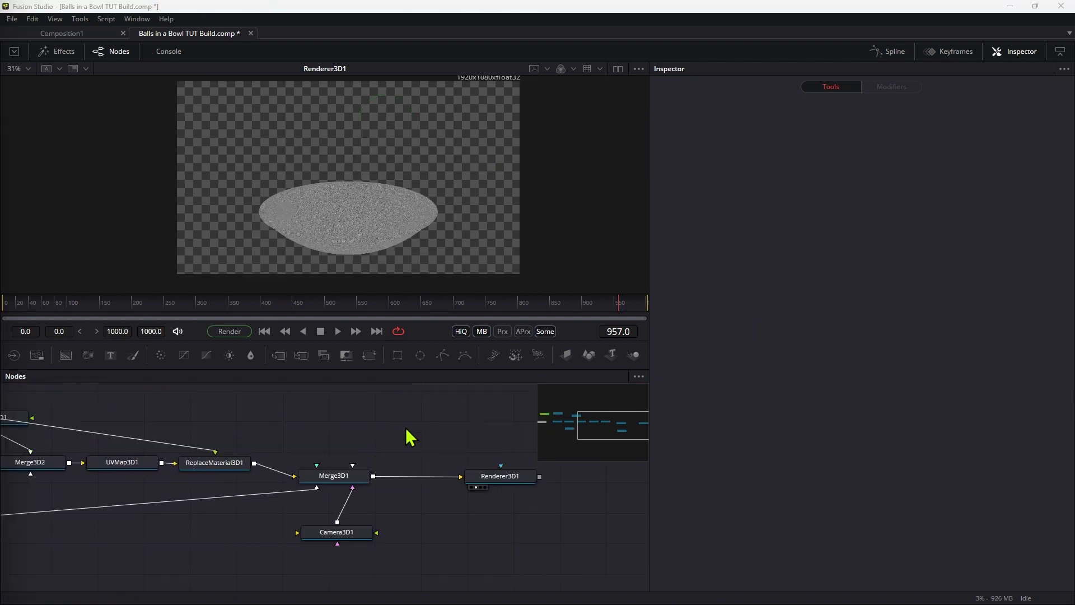
left_click(411, 437)
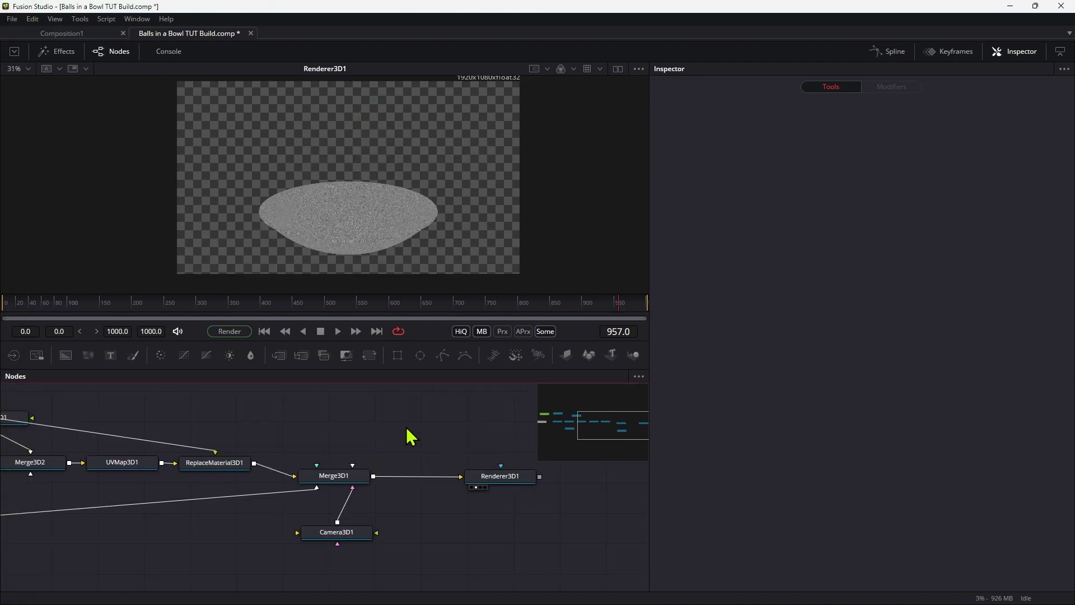
key("shift+space")
type("spo")
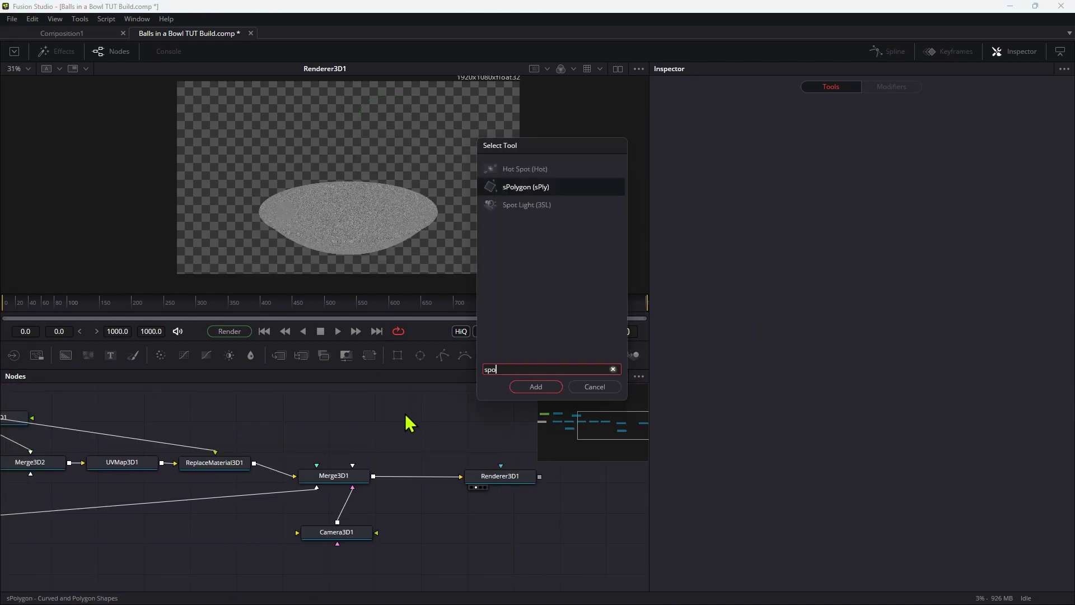
key("Down")
key("Return")
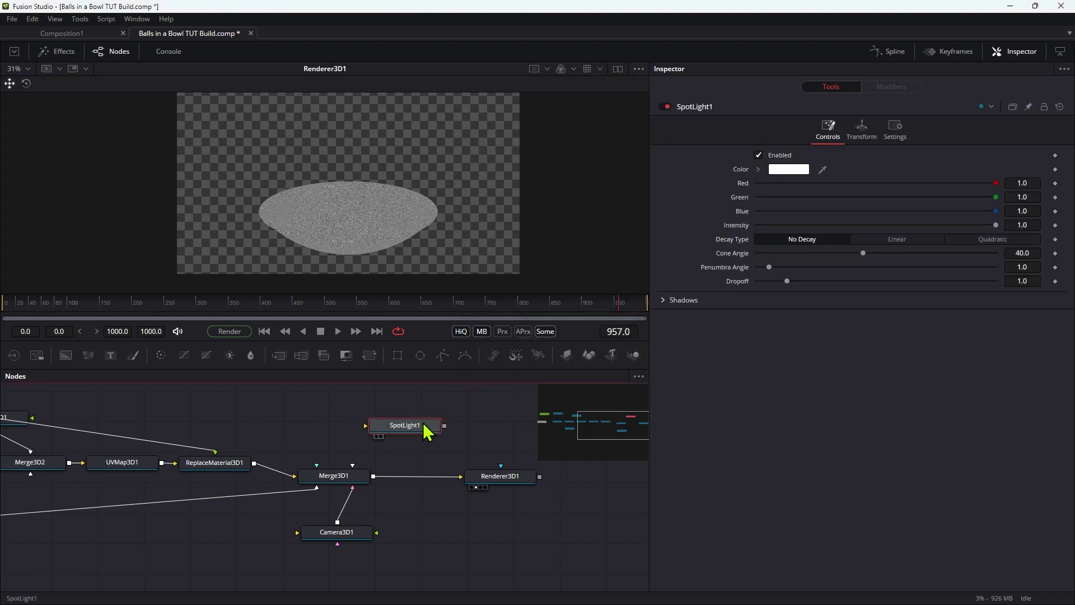
left_click_drag(444, 426, 347, 486)
- Enable lighting and shadows in Renderer3D1 and change its renderer type to Hardware Renderer
left_click(523, 480)
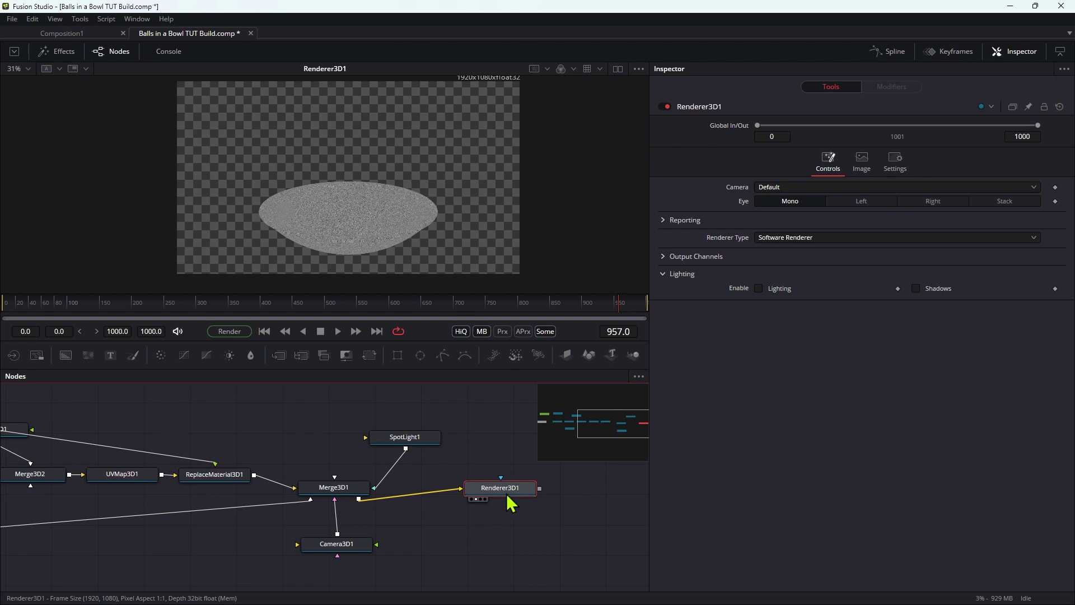
left_click(760, 288)
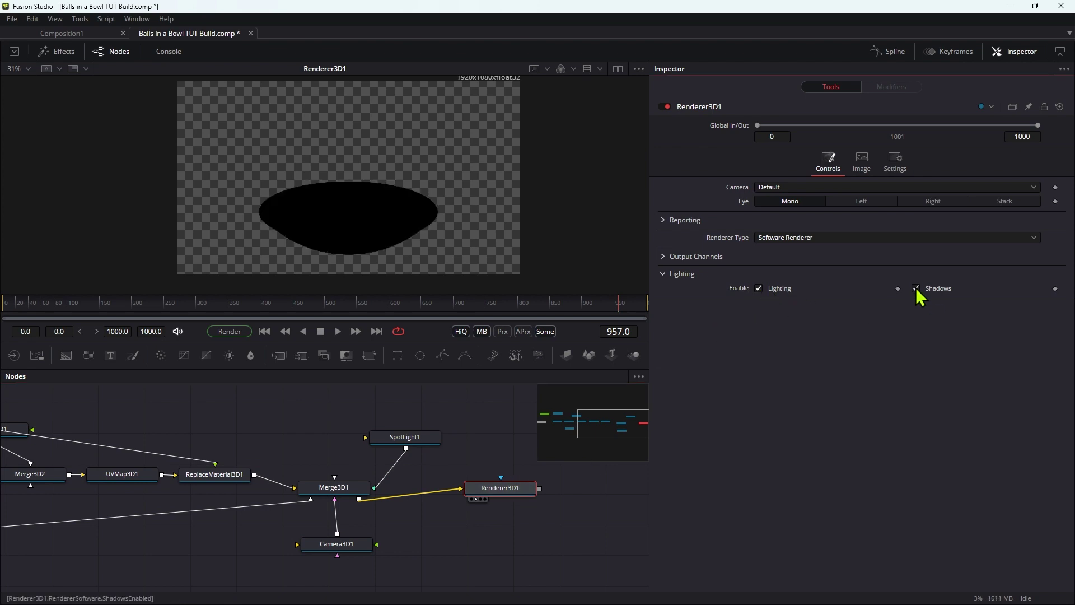
left_click(796, 240)
left_click(807, 213)
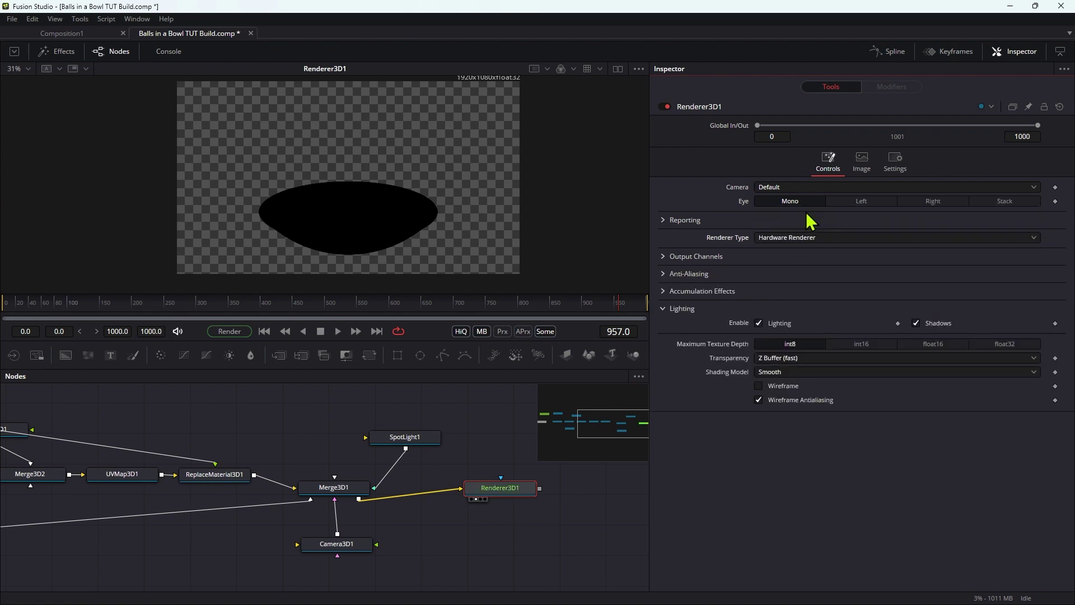
- Set SpotLight1's Y translation to 1.0 and its Z translation to 5.0
left_click(406, 441)
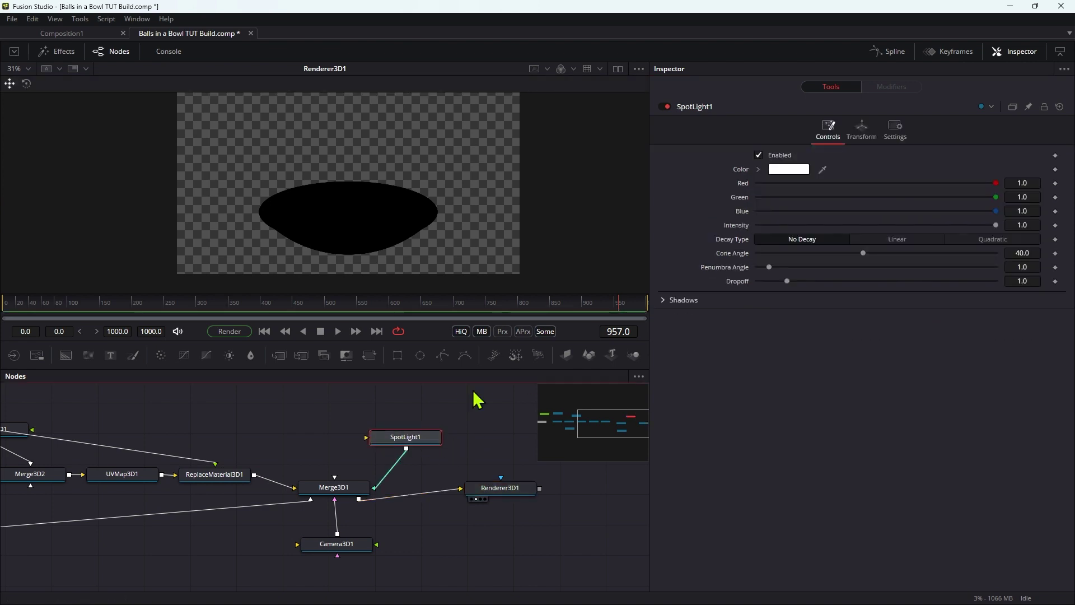
left_click(871, 137)
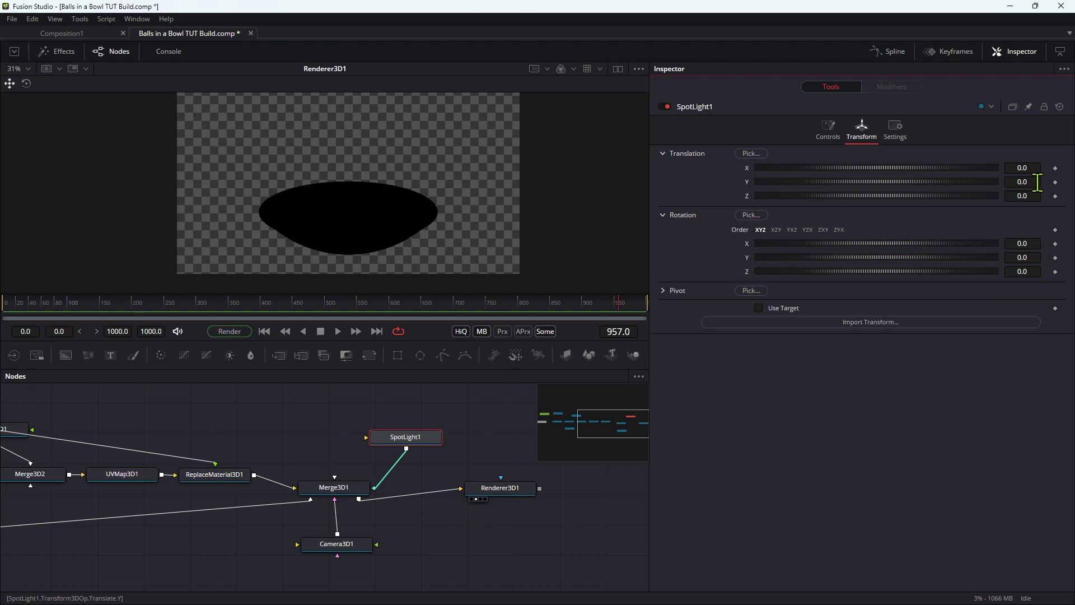
type("1")
key("Tab")
type("5")
key("Tab")
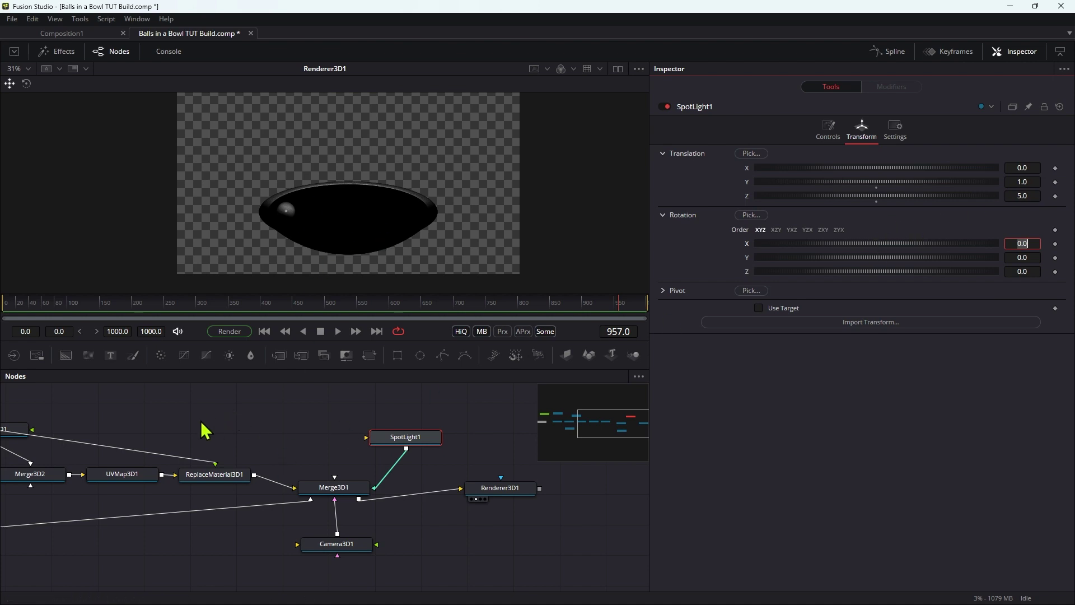
- Turn on two-sided lighting for the Phong1 material
left_click_drag(103, 412, 395, 418)
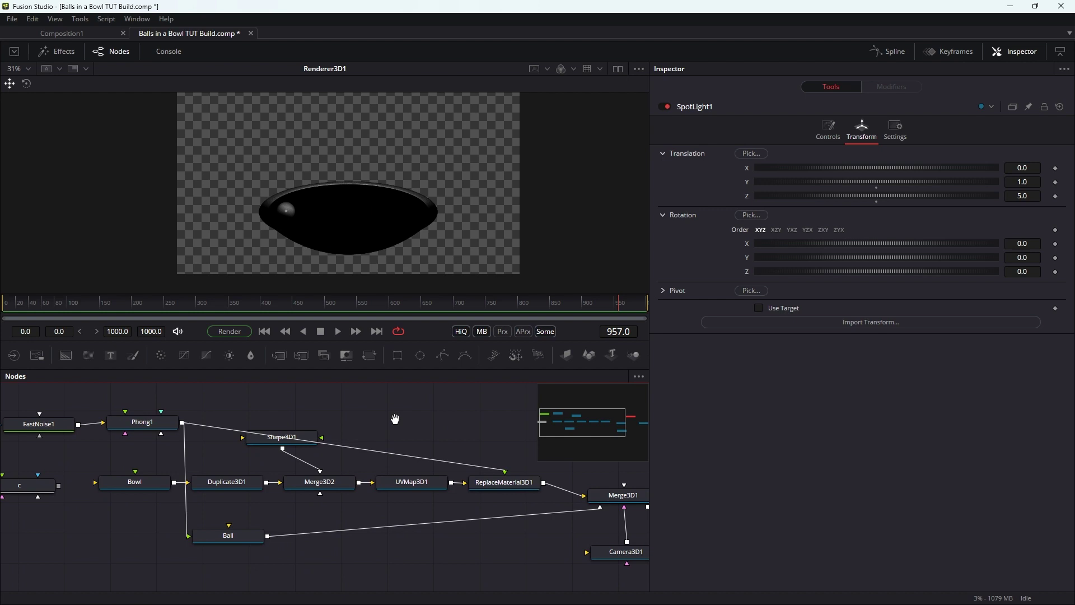
left_click(144, 426)
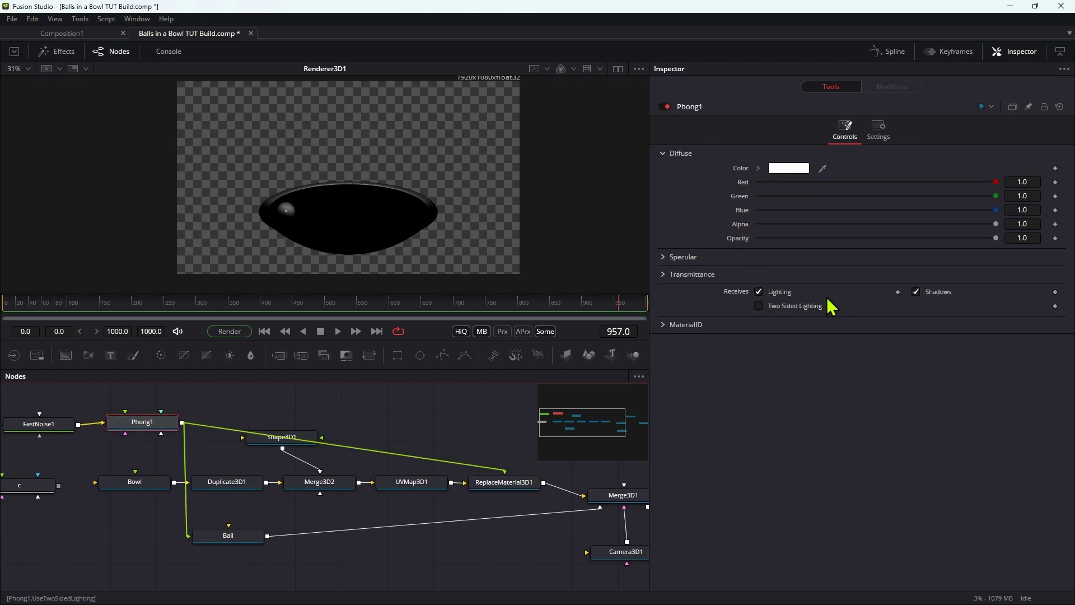
left_click(759, 306)
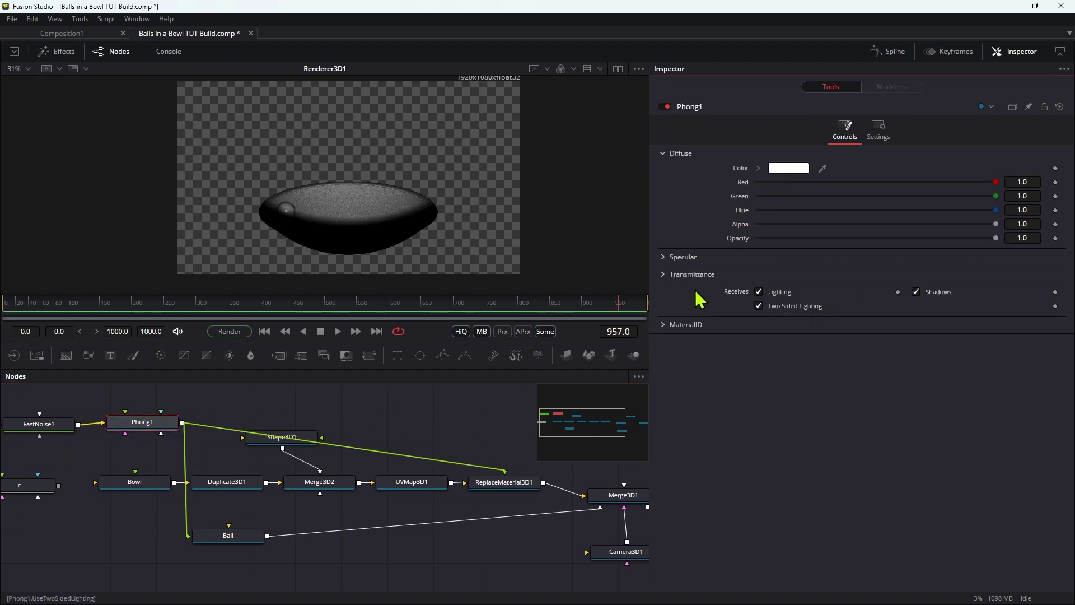
- Tilt SpotLight1 down to an X rotation of about -2.88 and scrub the timeline to check the lighting
left_click_drag(468, 437, 163, 408)
left_click(407, 428)
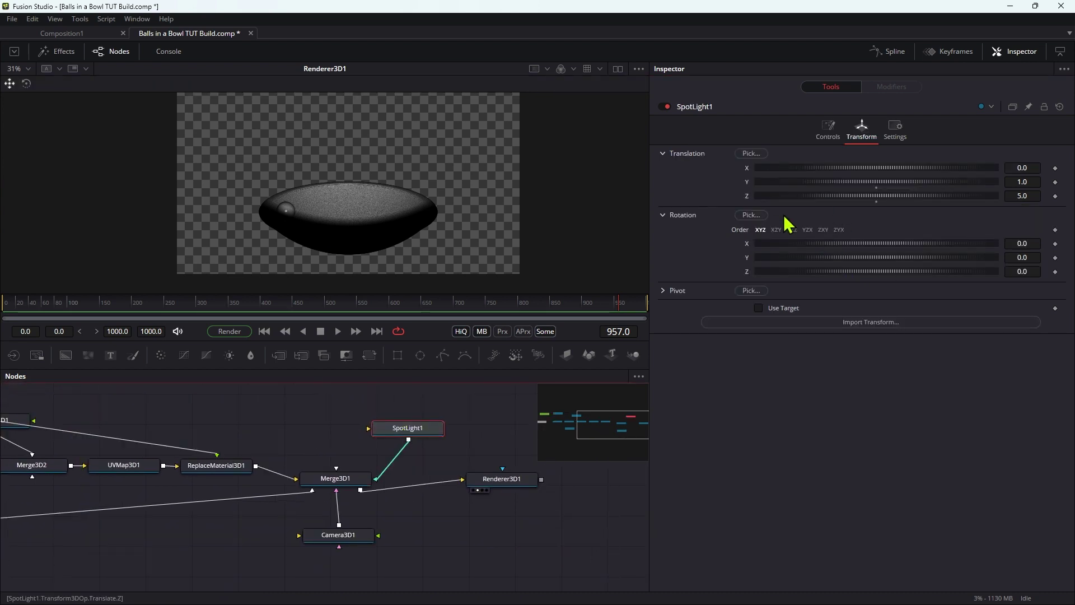
mouse_move(810, 253)
left_mouse_down()
mouse_move(825, 252)
mouse_move(791, 243)
left_mouse_up()
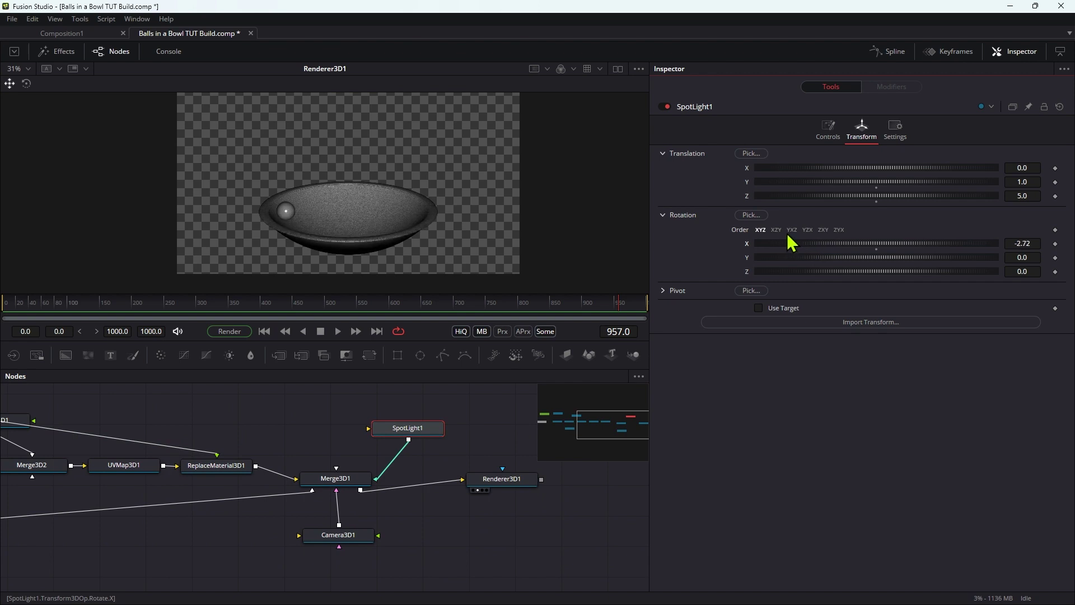
left_click_drag(252, 308, 335, 306)
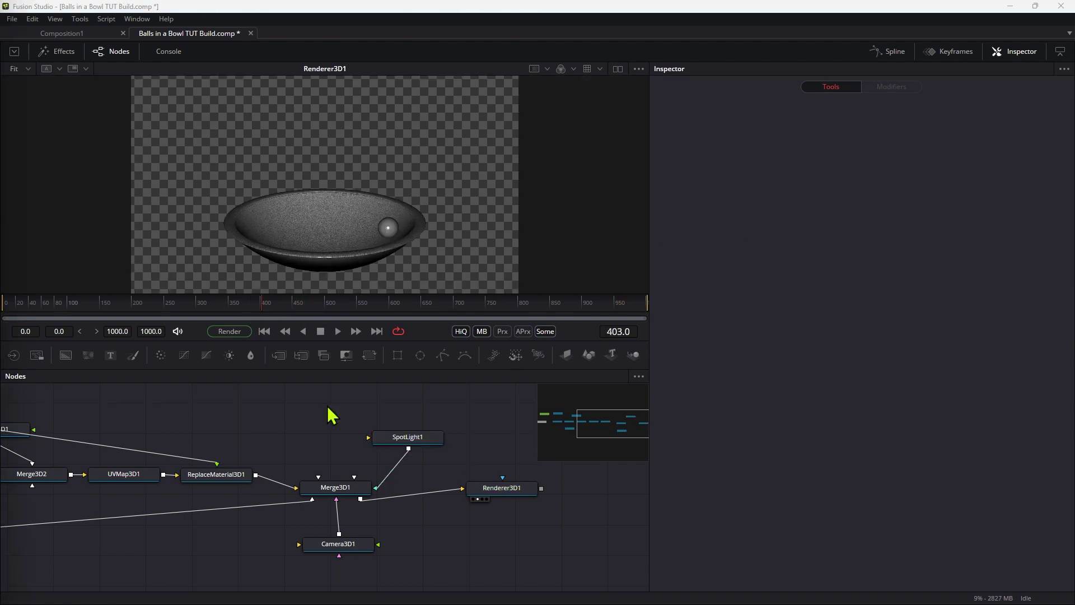
- Add a Shape 3D plane above Merge3D1 and connect it into that merge
left_click(330, 412)
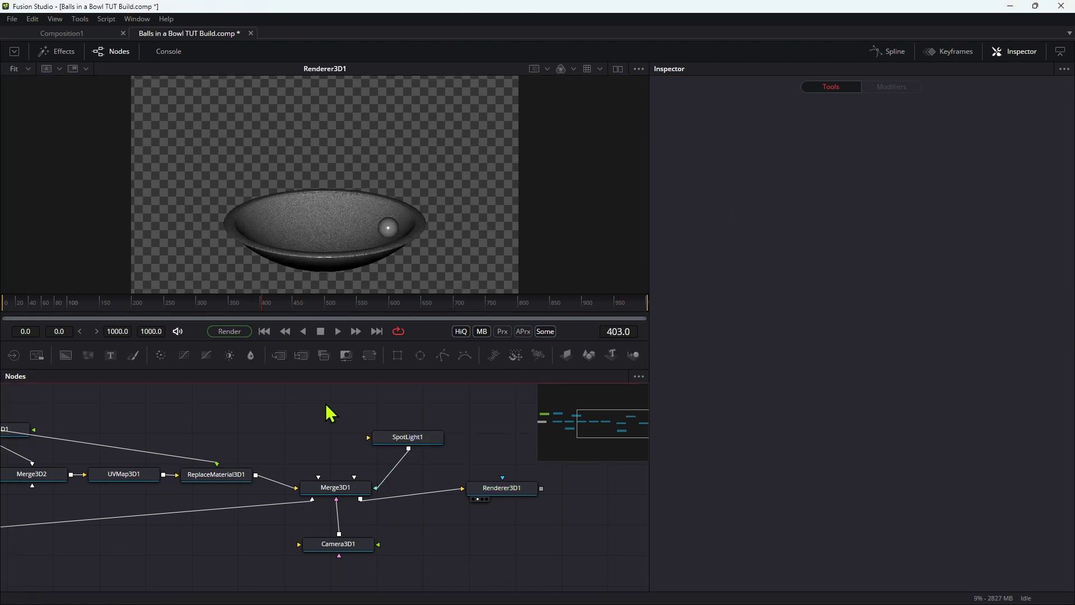
key("shift+space")
type("3sh")
key("Return")
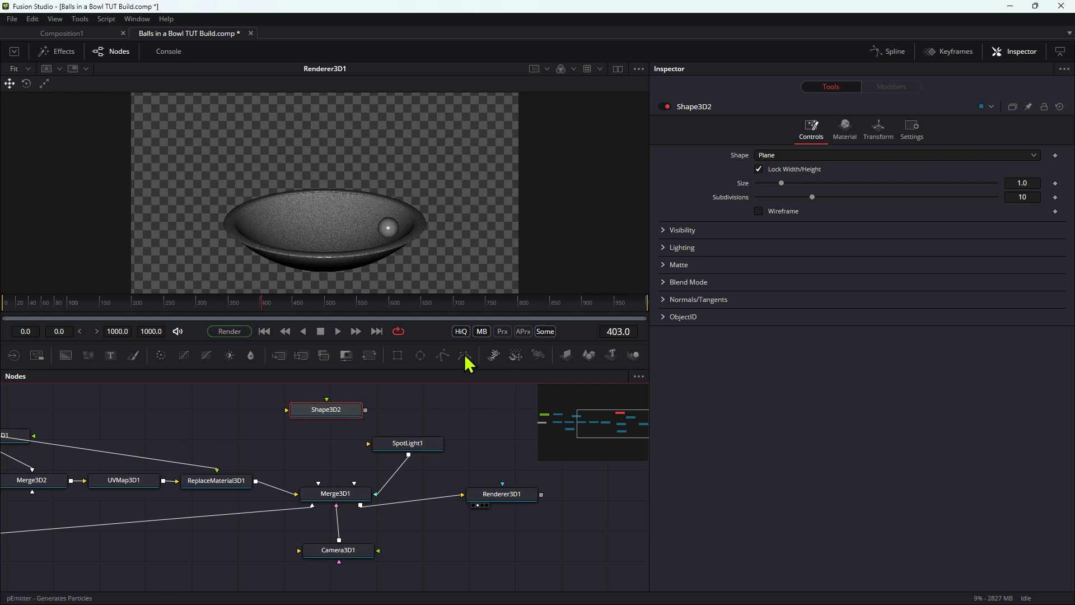
left_click_drag(365, 414, 338, 500)
- Lay the Shape3D2 plane beneath the bowl with X rotation -90, Y translation -1.15 and scale 30
left_click(878, 134)
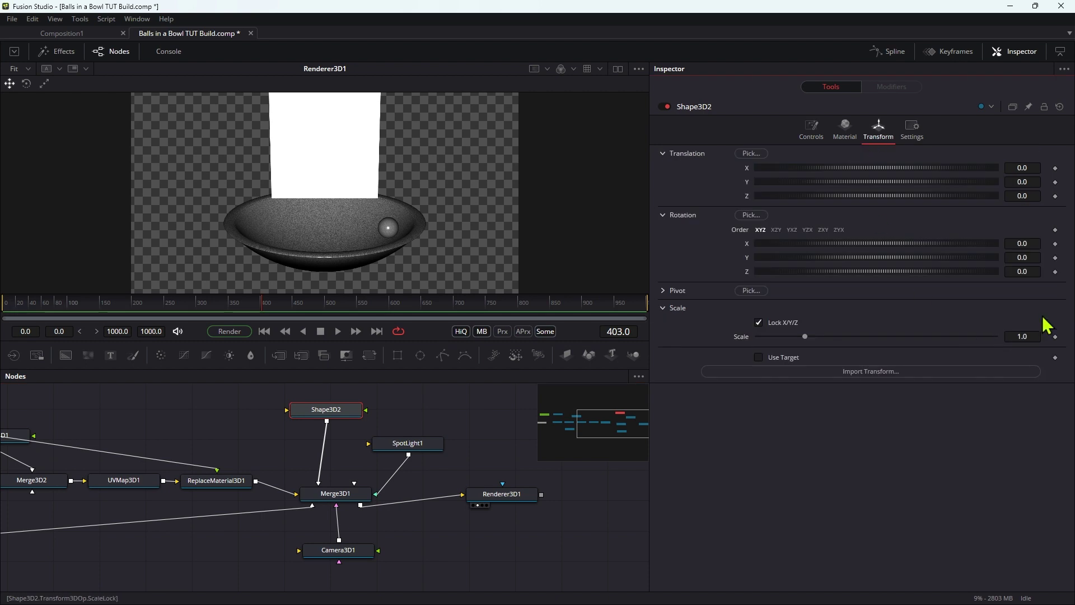
left_click(1031, 243)
type("-90")
key("Tab")
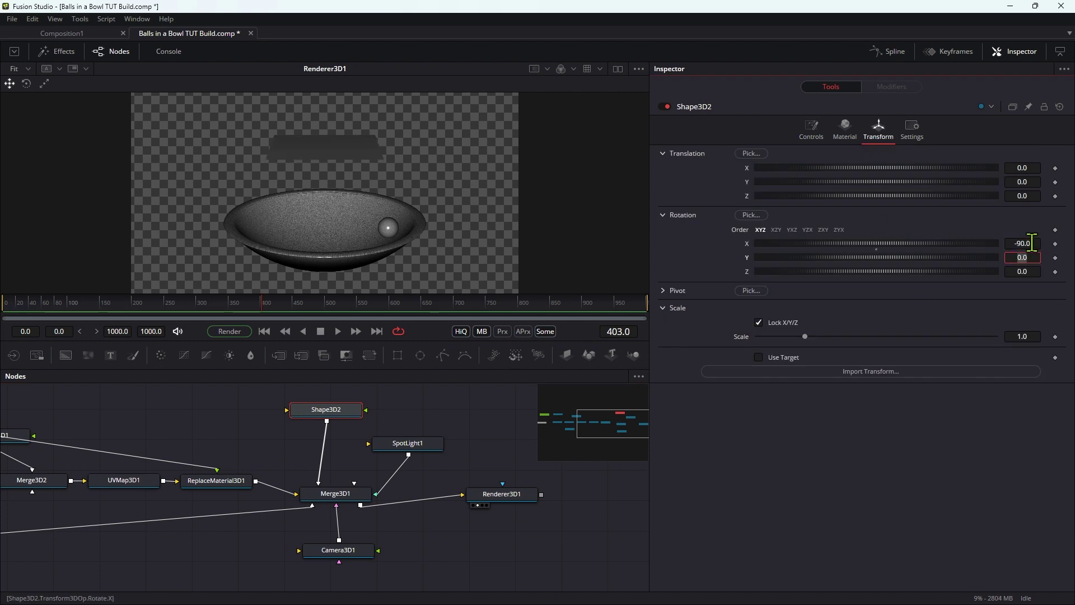
left_click(1035, 183)
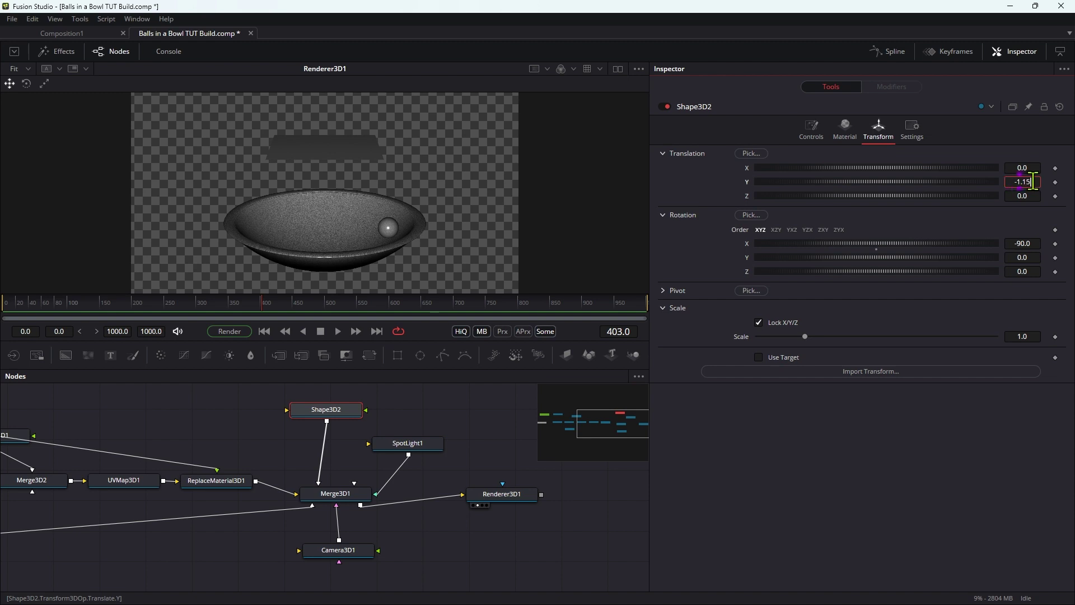
key("Tab")
left_click(1032, 336)
left_click(1030, 338)
type("3")
key("Return")
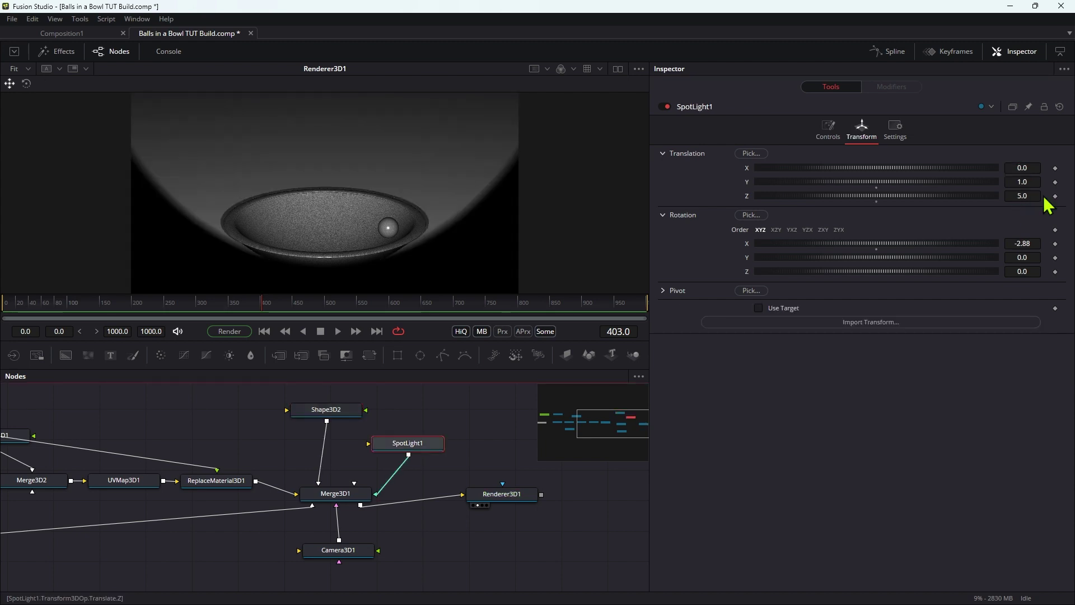
- Set SpotLight1's Z translation to 6.0
left_click(1029, 196)
type("6")
key("Tab")
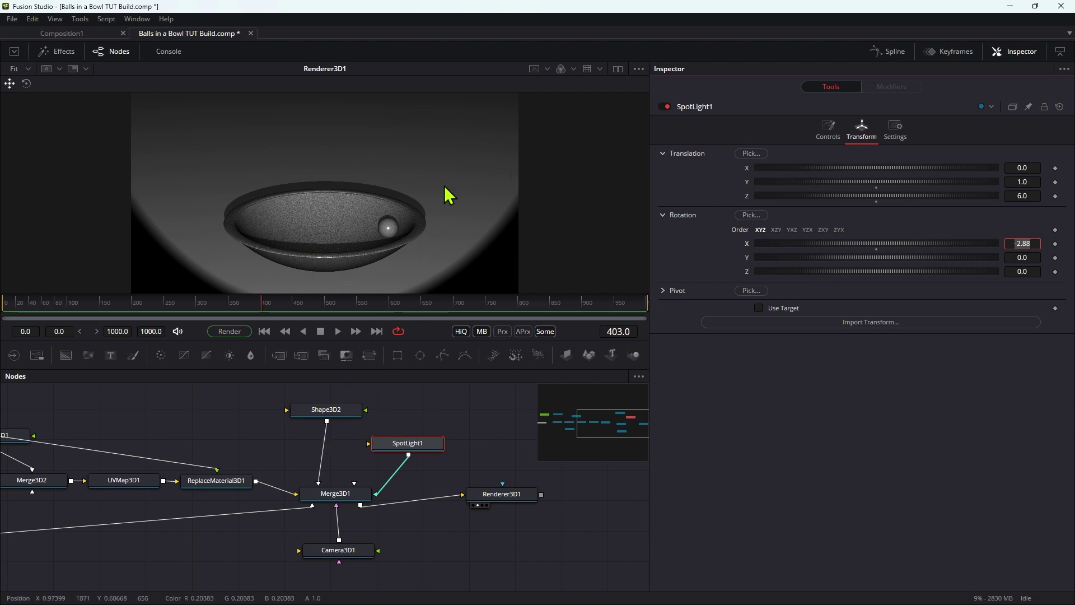
- Rename Shape3D2 as Floor and darken its diffuse material colour to grey #747474
left_click(314, 414)
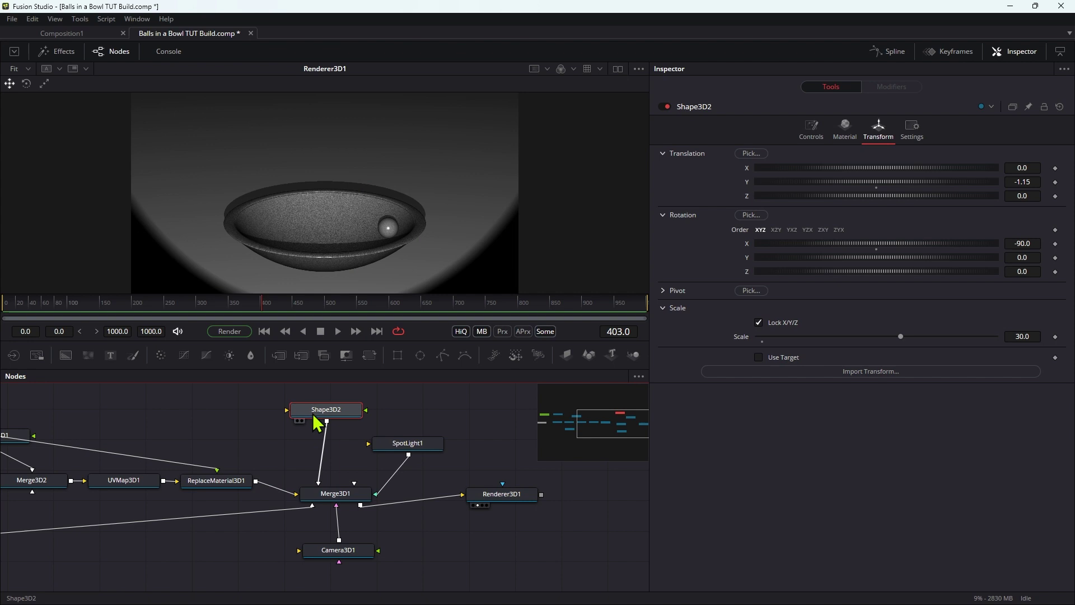
key("F2")
type("Floor")
key("Return")
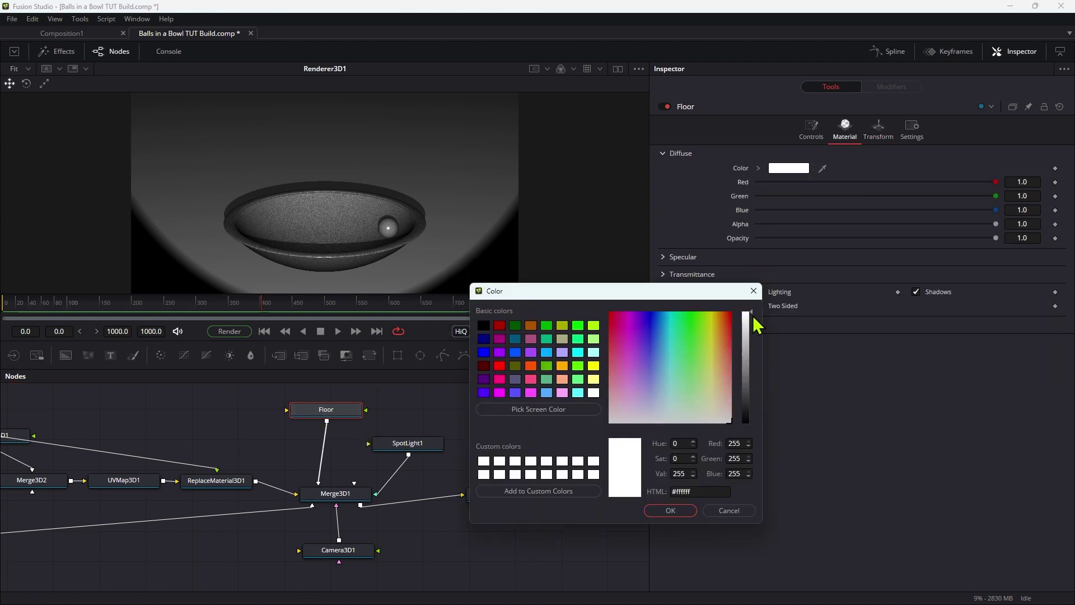
left_click_drag(755, 323, 753, 390)
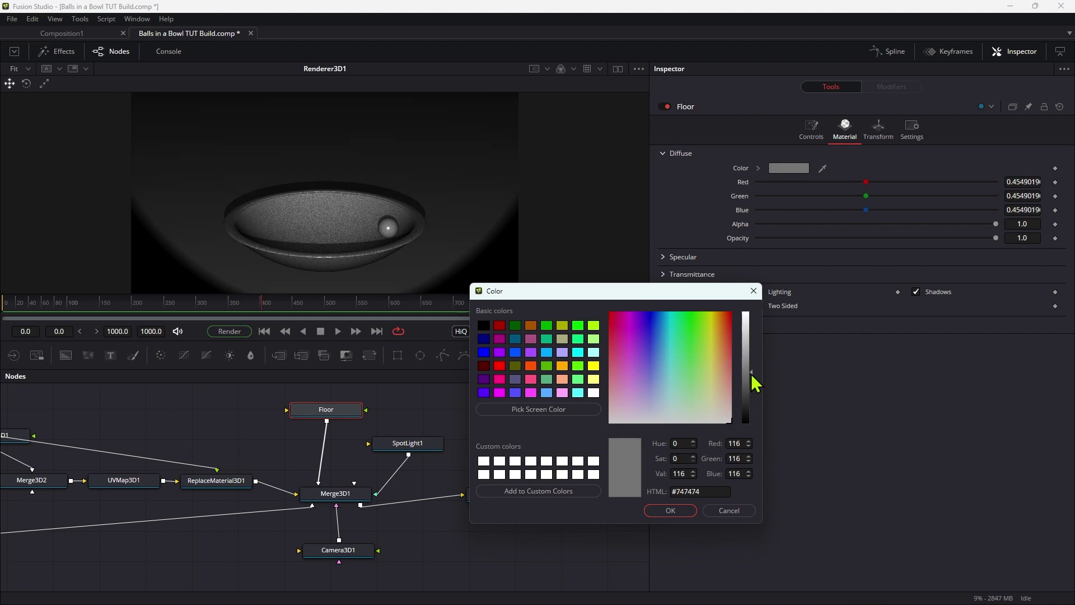
left_click(670, 510)
- Select Camera3D1, set the composition's global end time to frame 239, and return to the first frame
left_click(339, 556)
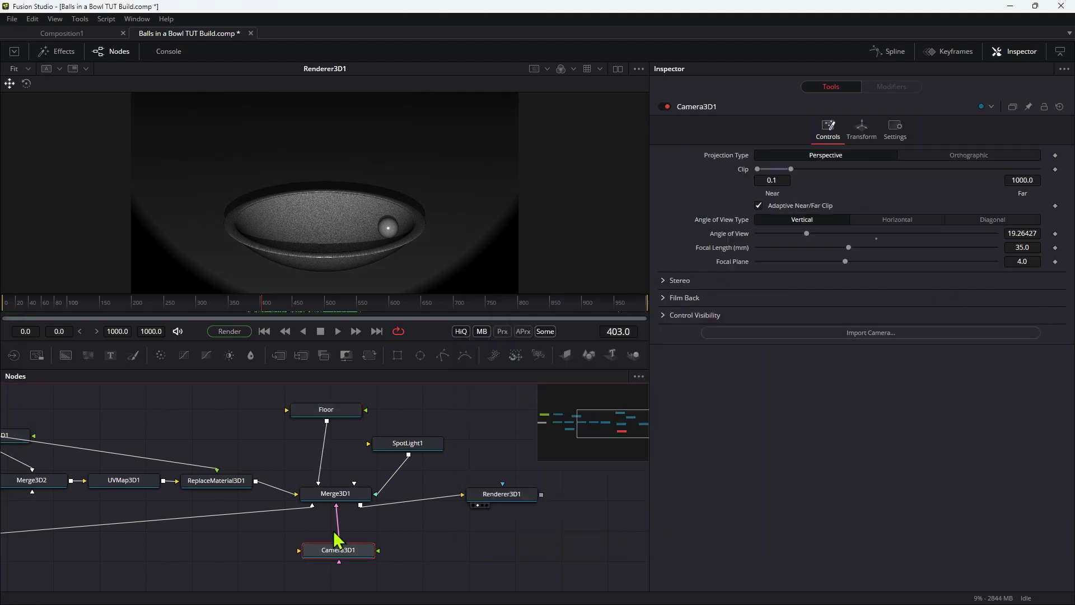
left_click(160, 330)
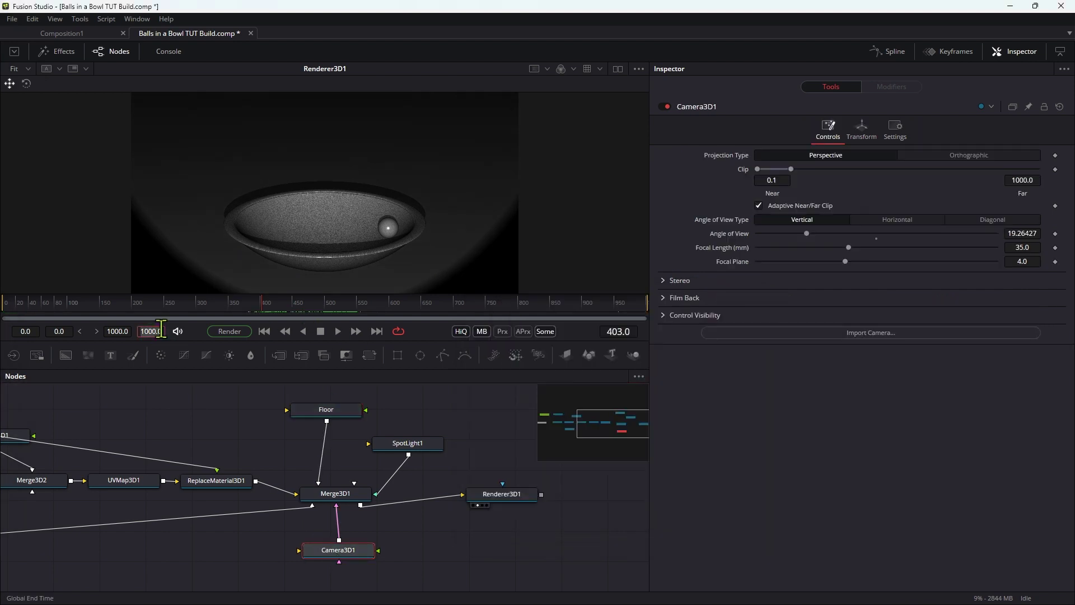
type("239")
key("Return")
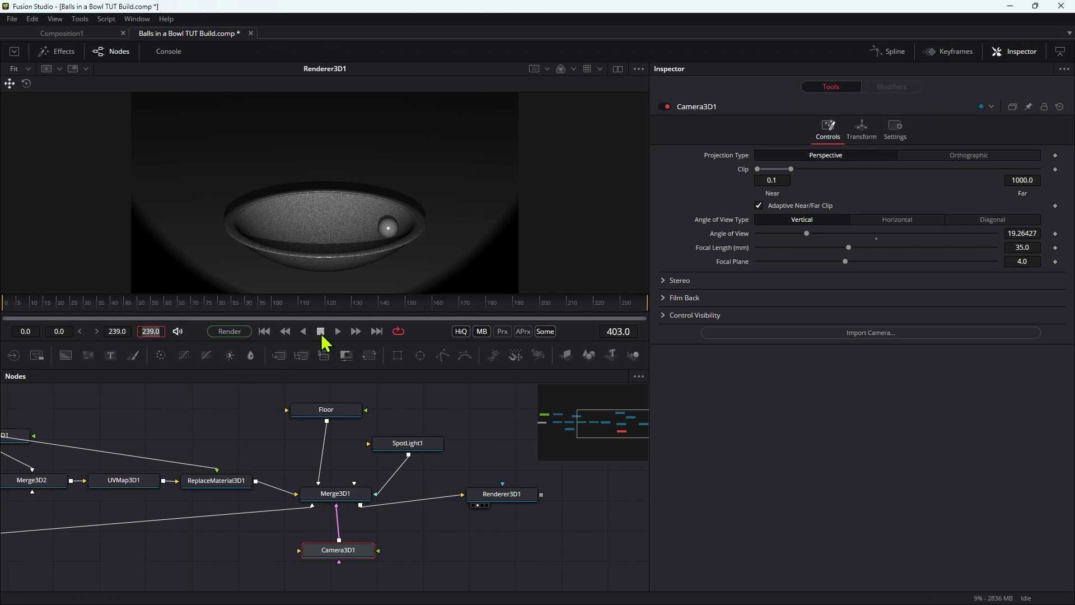
left_click(265, 334)
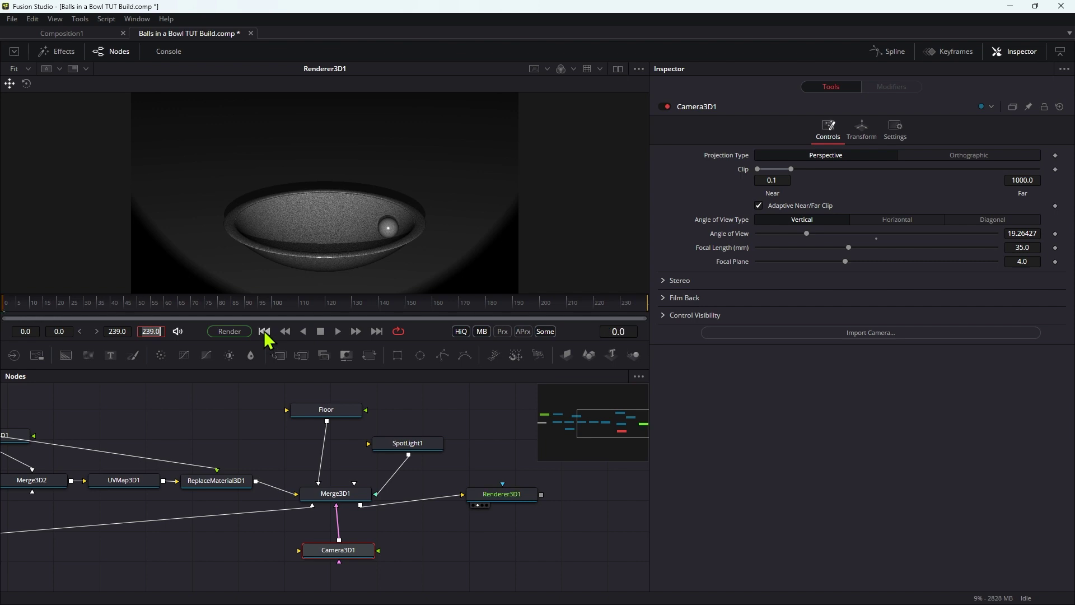
- Set Camera3D1's Y rotation to 140 and keyframe it on the first frame
left_click(870, 134)
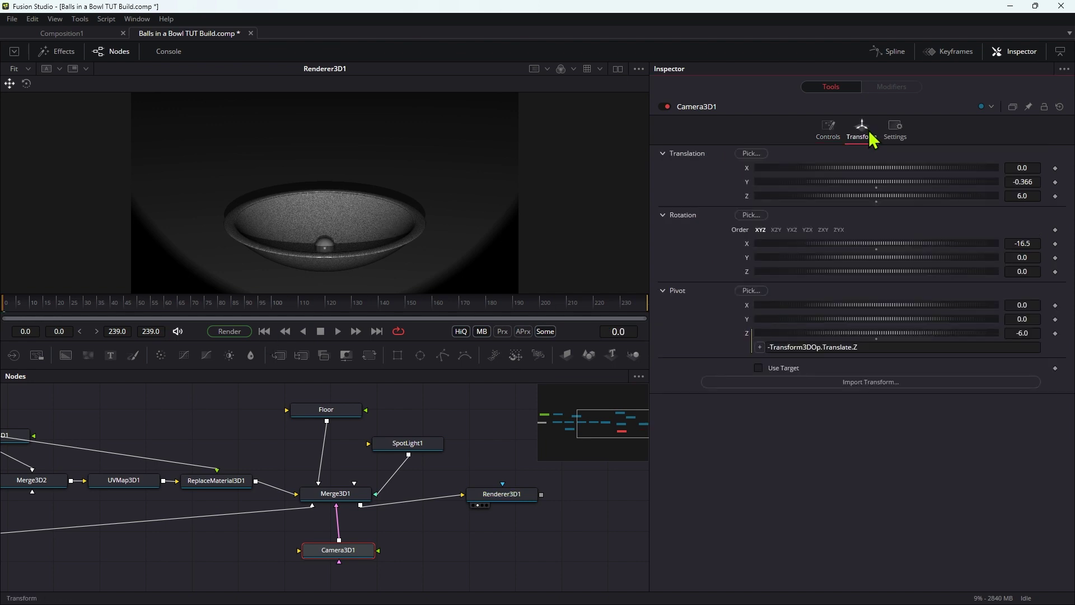
left_click(1031, 258)
type("14")
key("Return")
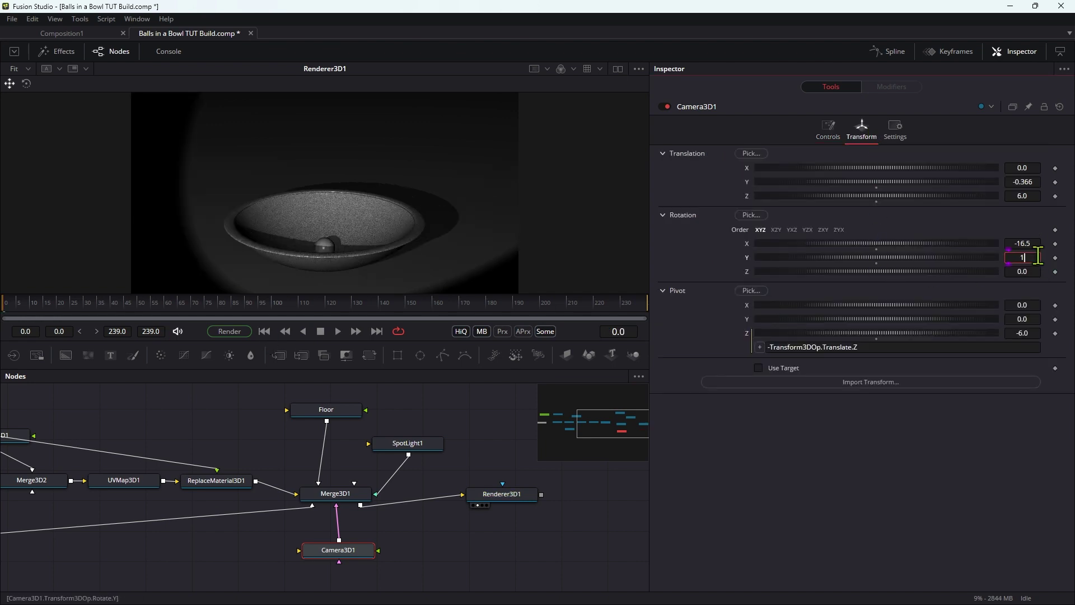
type("0")
key("Tab")
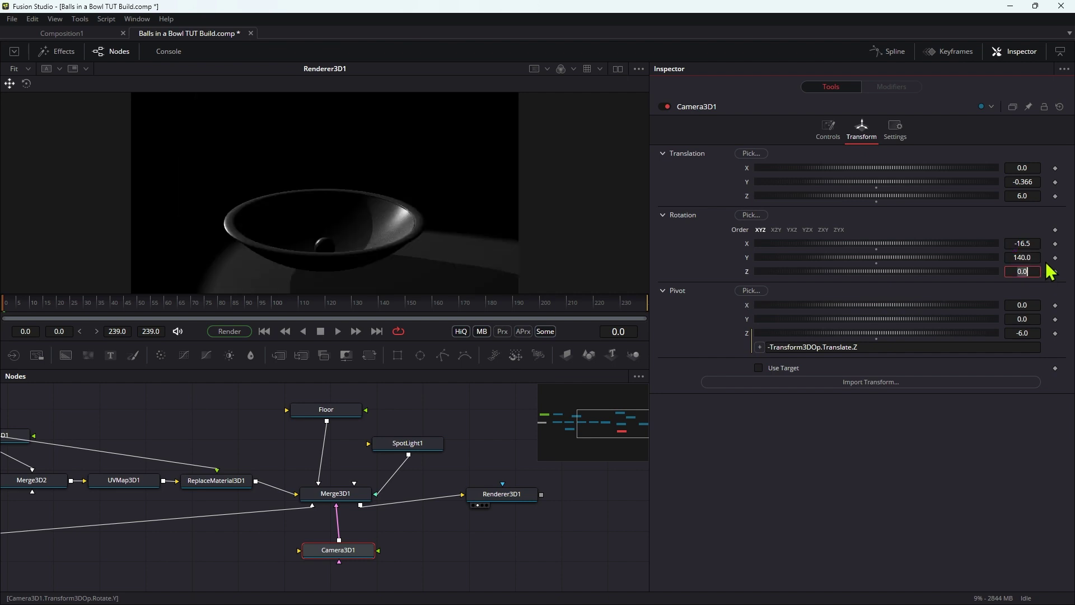
left_click(1055, 258)
- Keyframe Camera3D1's Y rotation at 240 on frame 239 and scrub through the orbit
left_click(376, 333)
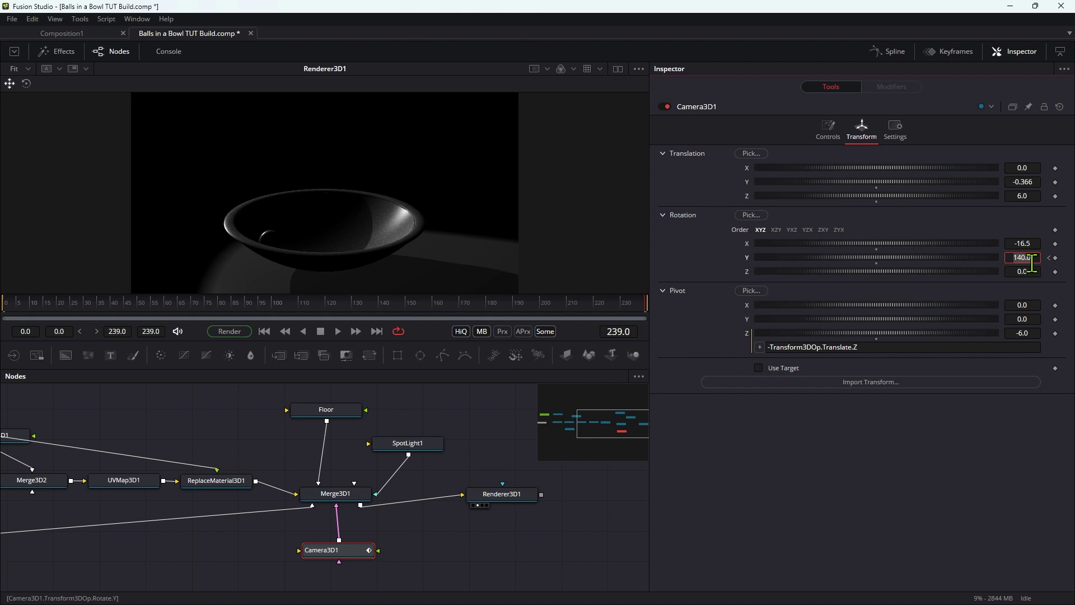
left_click(1032, 263)
type("240")
key("Tab")
left_click_drag(24, 308, 400, 335)
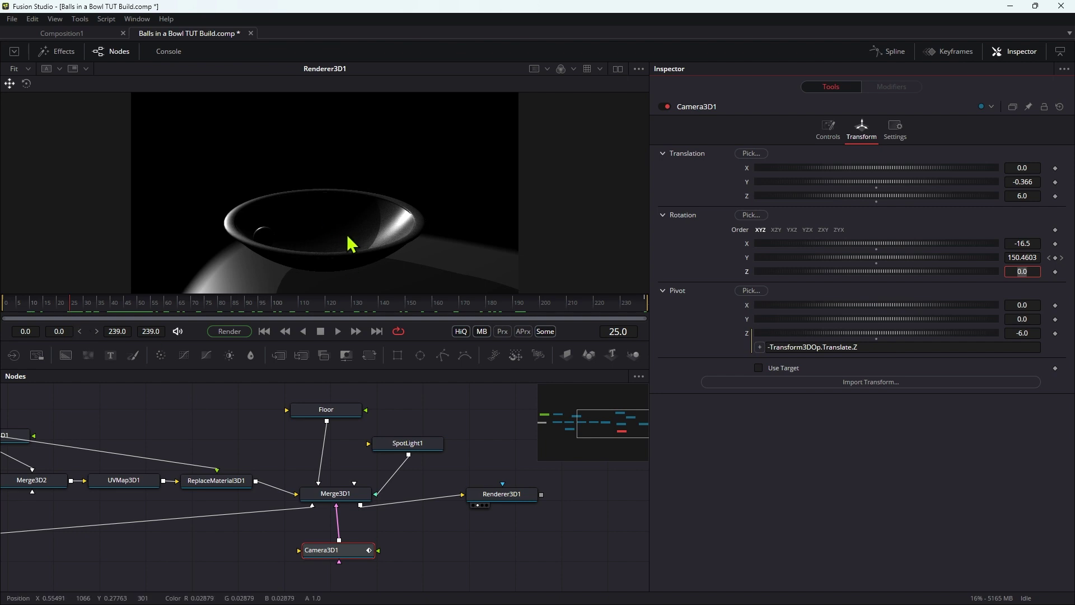
- Add a Duplicate 3D node directly after the Ball node
left_click_drag(257, 413, 554, 416)
left_click(241, 538)
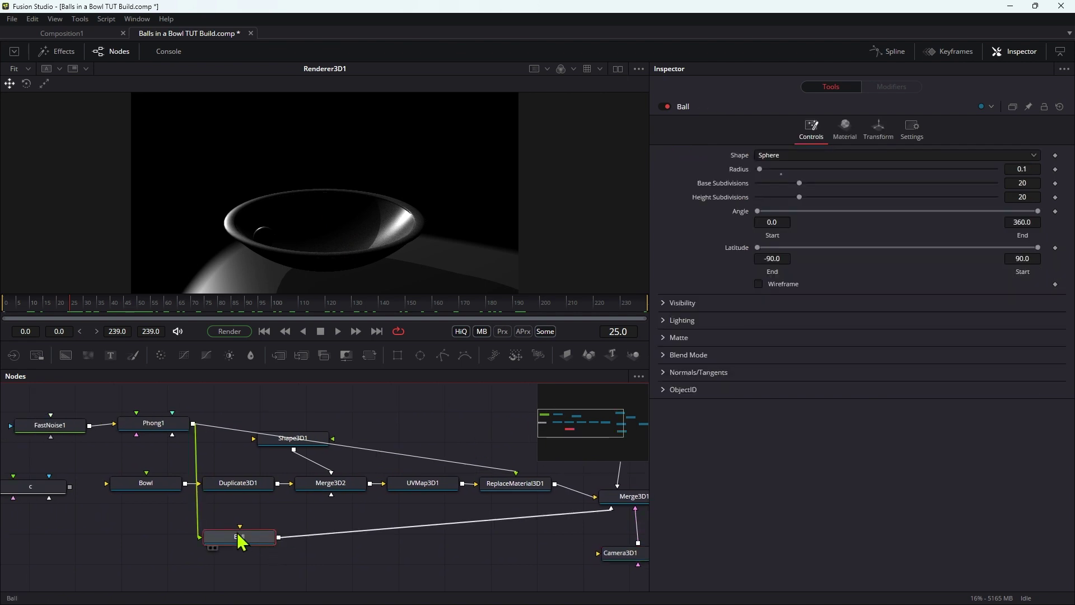
key("shift+space")
type("3sh")
key("BackSpace")
key("BackSpace")
key("BackSpace")
type("du")
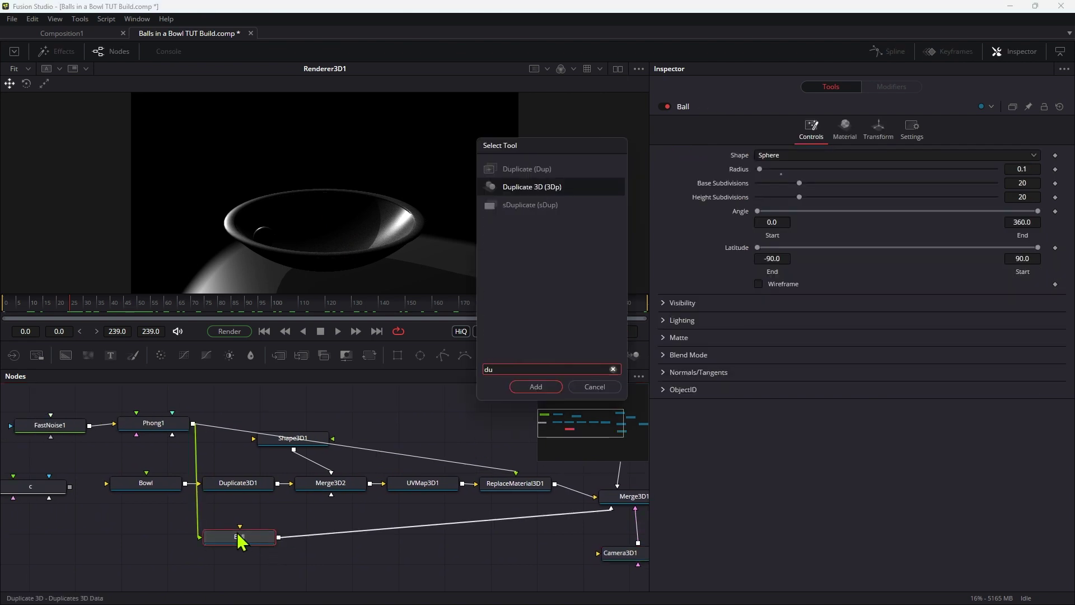
key("Return")
- Set Duplicate3D2's last copy to 5 and its Y rotation to 30, and scrub through the animation
left_click(1034, 163)
key("Tab")
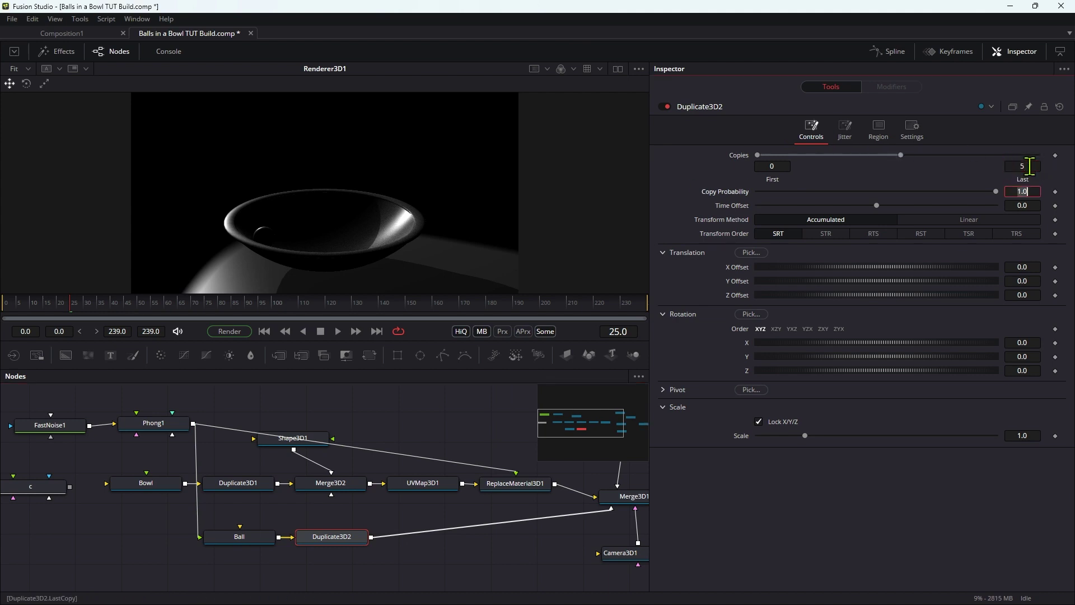
left_click(1037, 356)
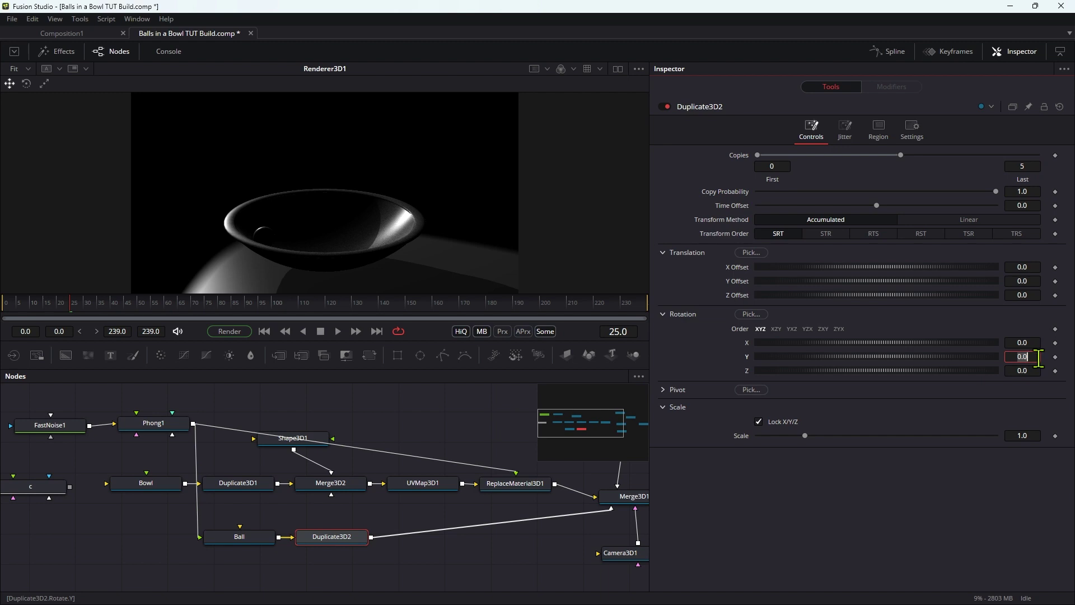
type("30")
key("Tab")
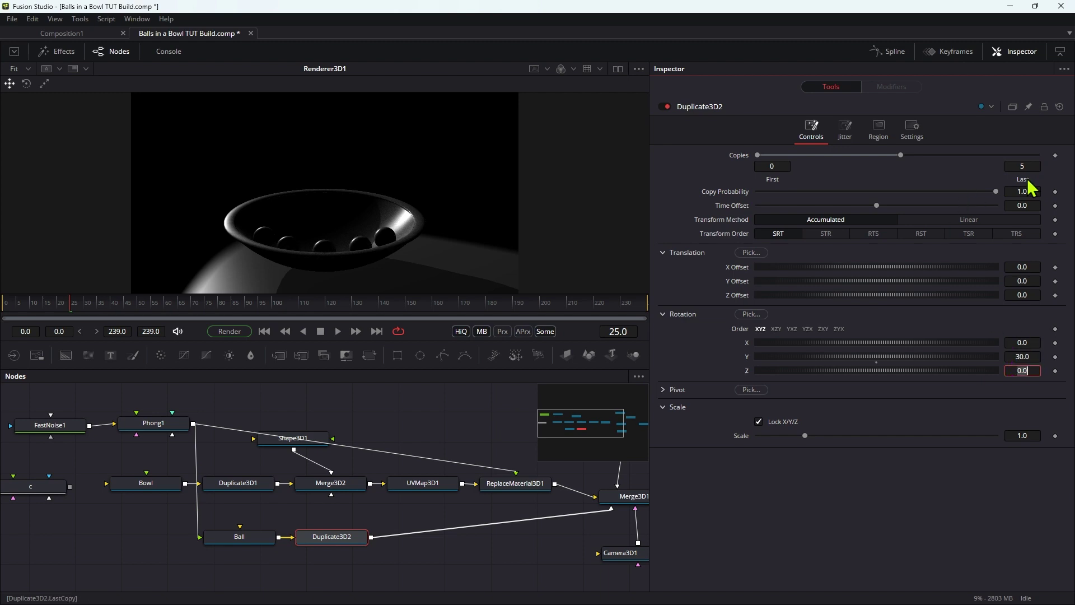
left_click_drag(195, 307, 179, 307)
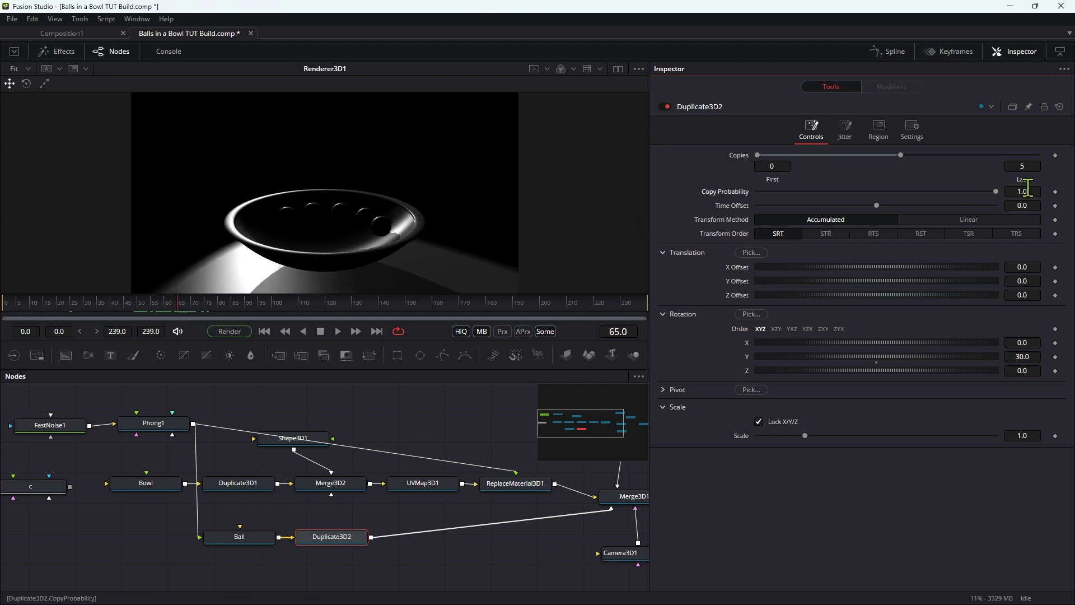
- Set Duplicate3D2's time offset to 5 and play back the staggered balls
left_click(1031, 206)
type("5")
key("Tab")
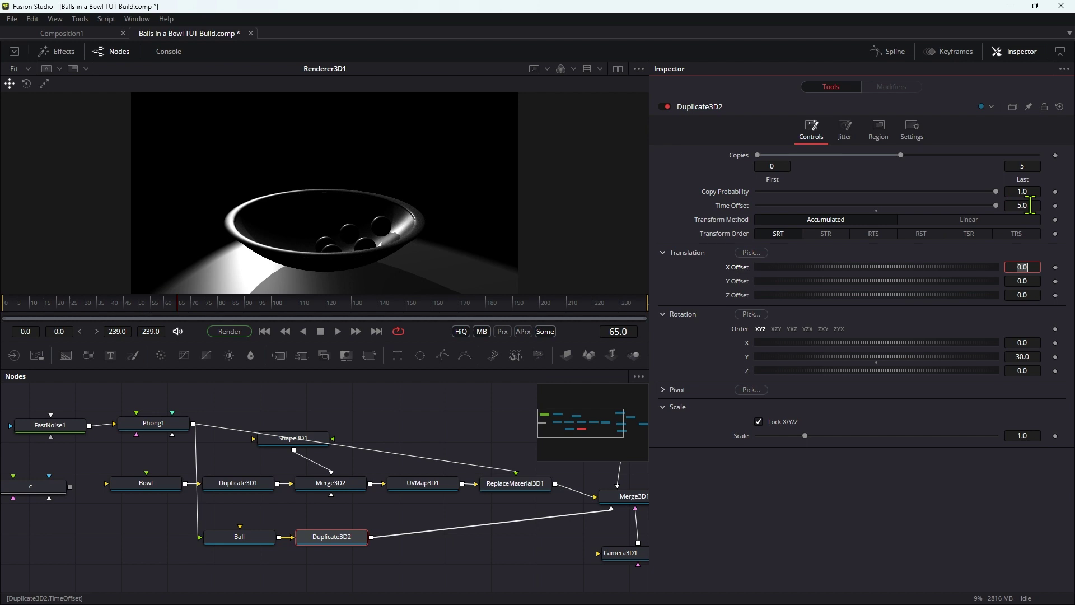
left_click(338, 331)
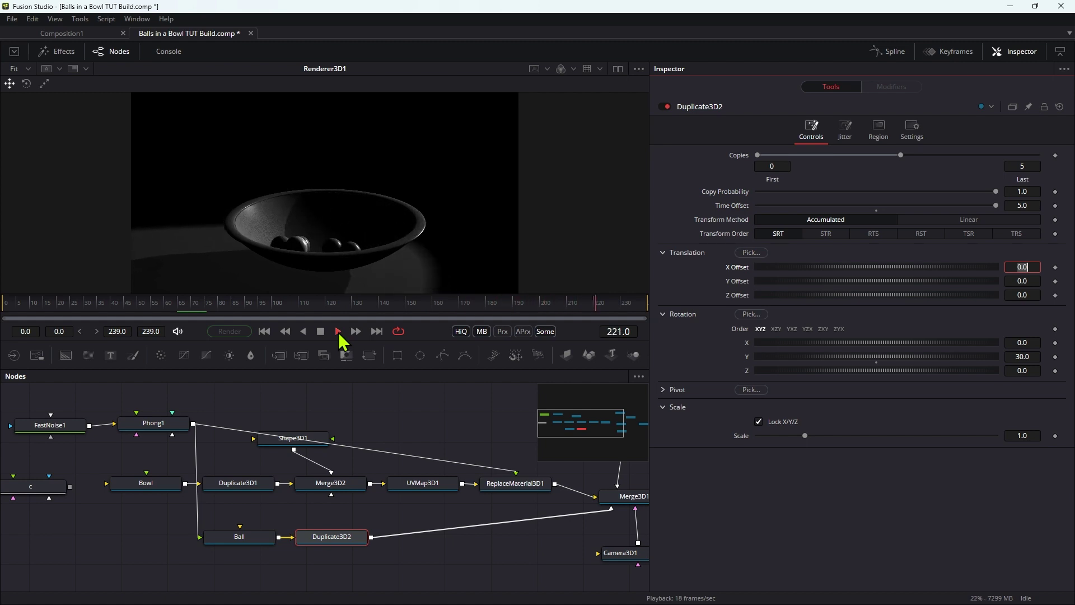
left_click_drag(357, 303, 281, 290)
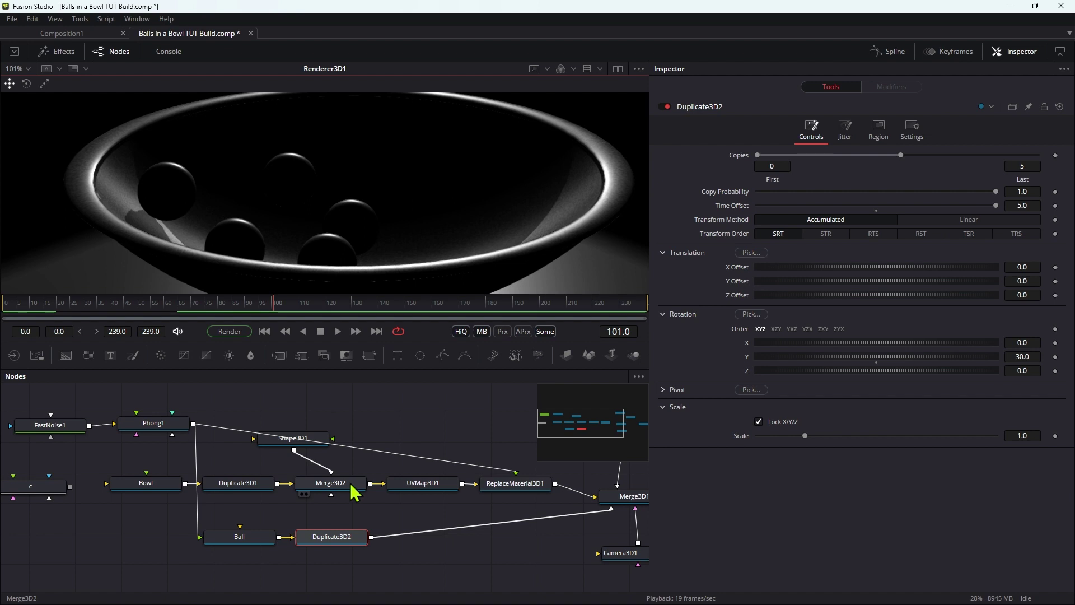
- Set SpotLight1's shadow map size to 4096 and check the ball shadows on other frames
left_click_drag(431, 507, 167, 500)
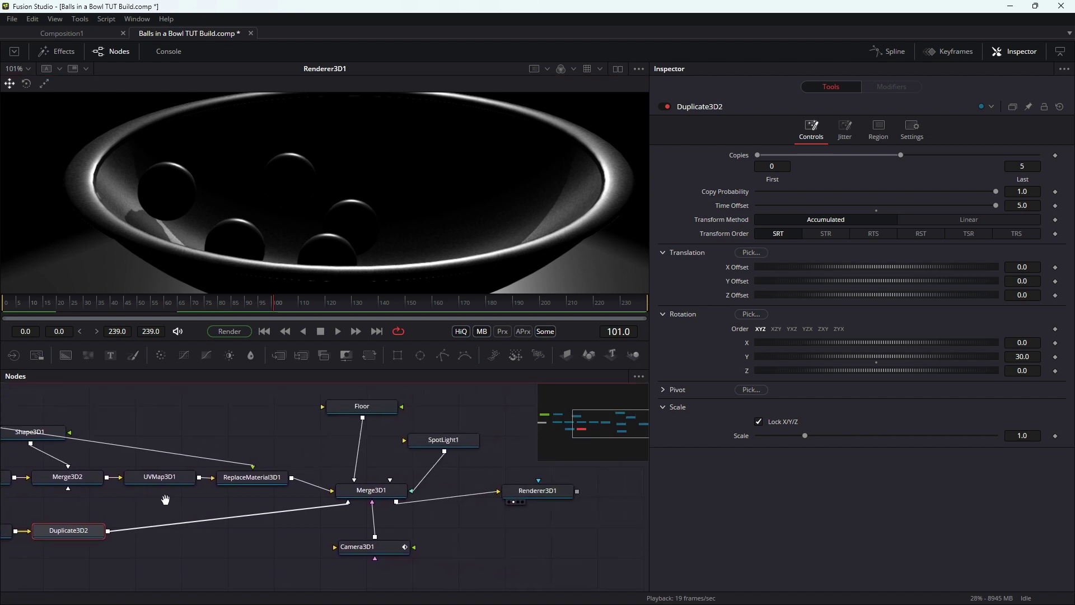
left_click(431, 443)
left_click(834, 136)
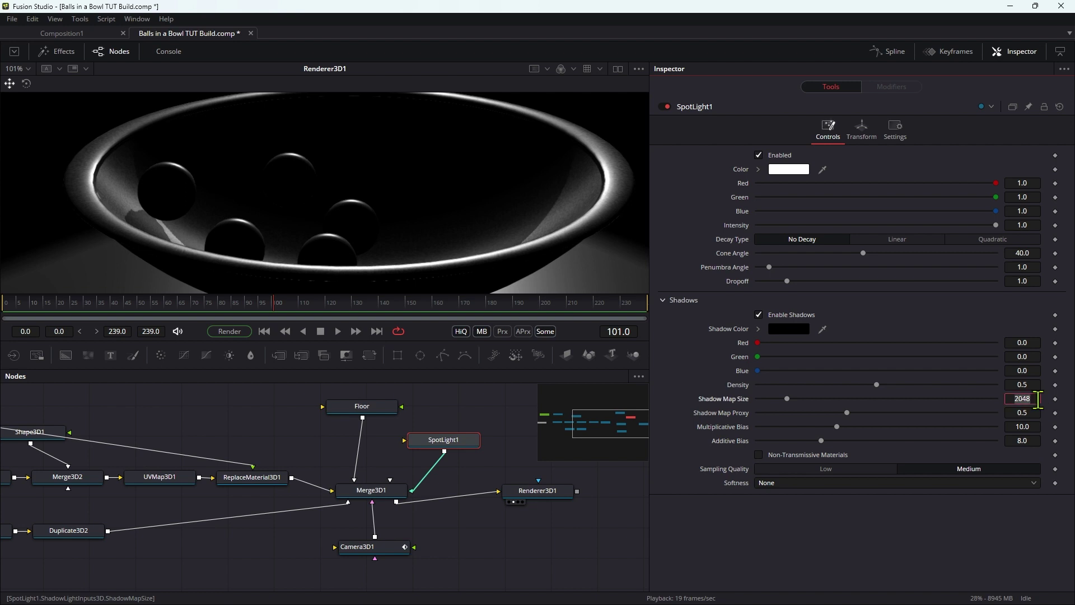
key("Tab")
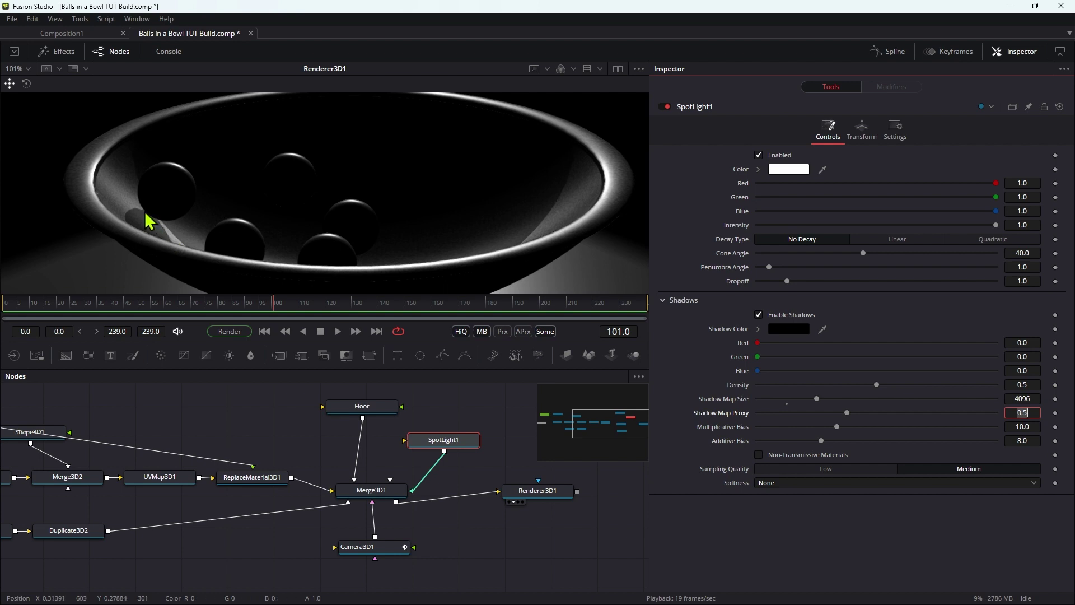
left_click_drag(280, 309, 438, 300)
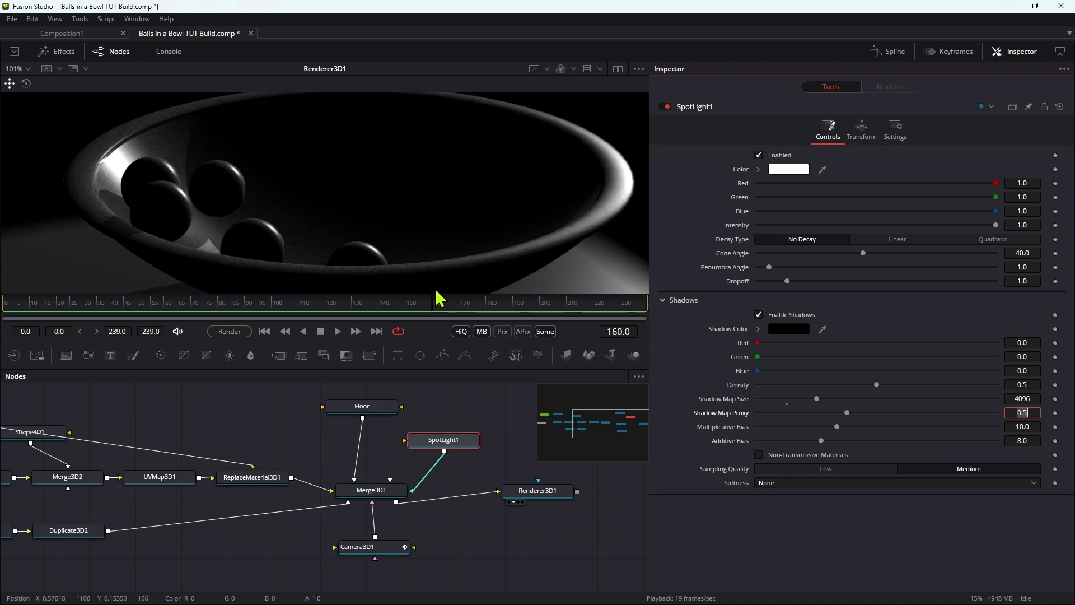
- Add an Ambient Occlusion node after Renderer3D1, connect Camera3D1 to its camera input, and view its output
left_click(552, 526)
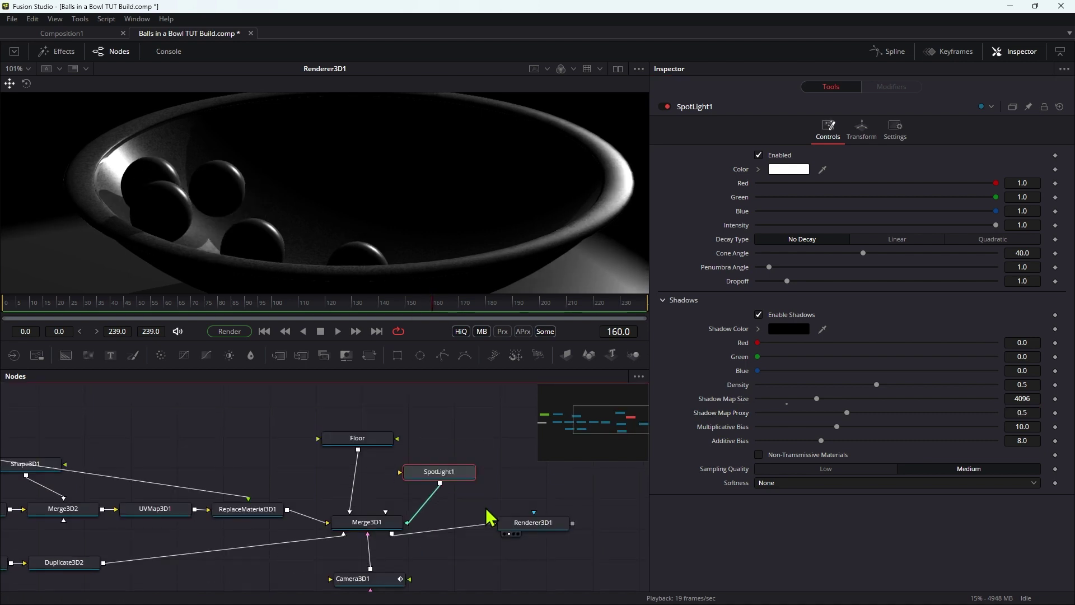
left_click_drag(616, 529, 463, 509)
left_click(405, 485)
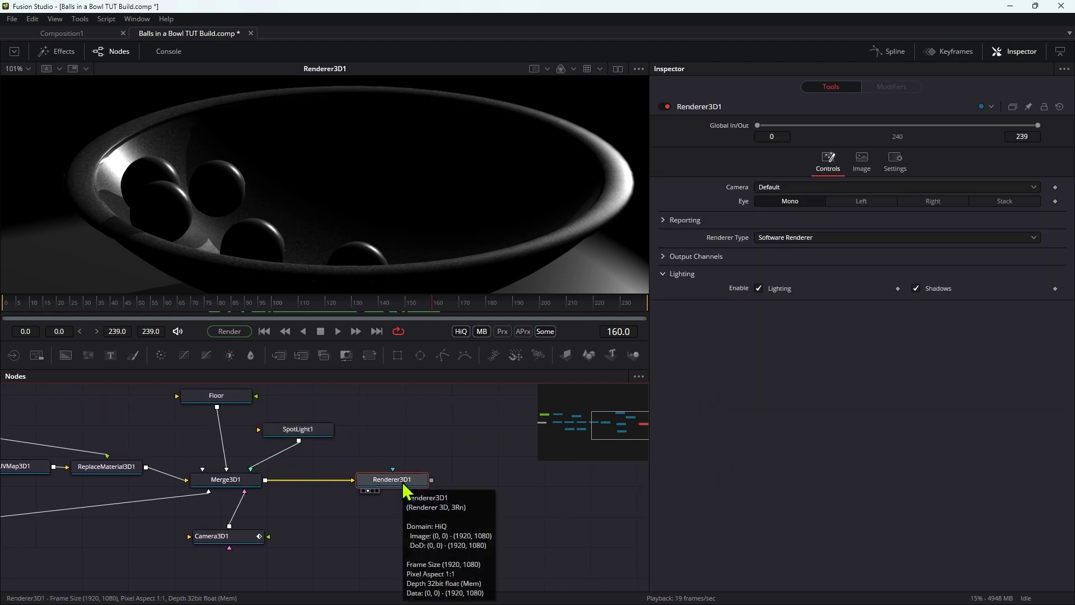
key("shift+space")
type("am")
key("Return")
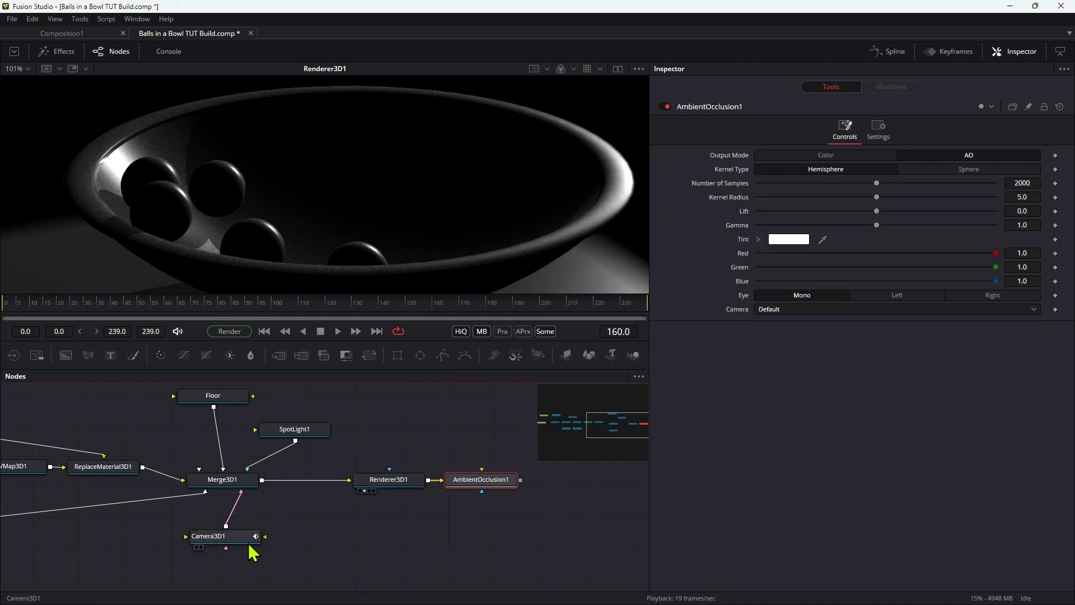
left_click_drag(227, 531, 488, 493)
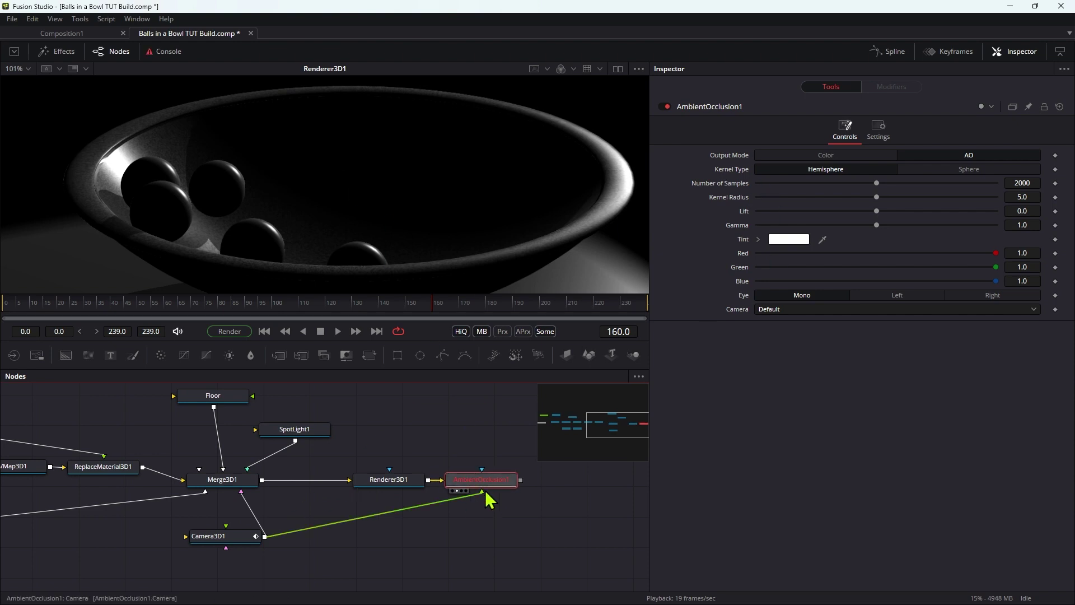
- Enable the Normal output channel in Renderer3D1
left_click(394, 479)
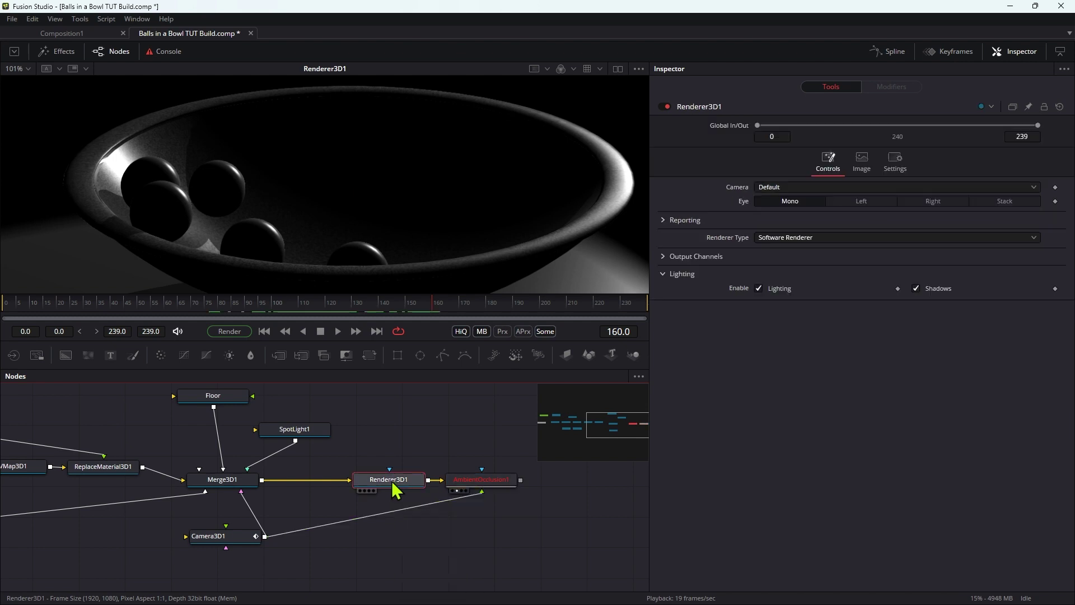
left_click(666, 258)
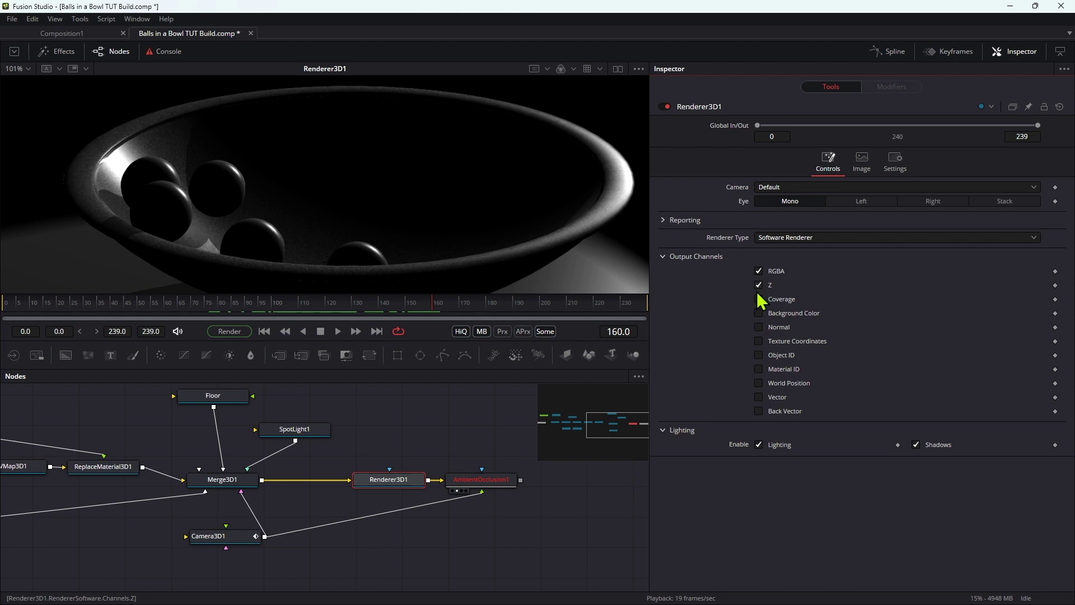
left_click(758, 327)
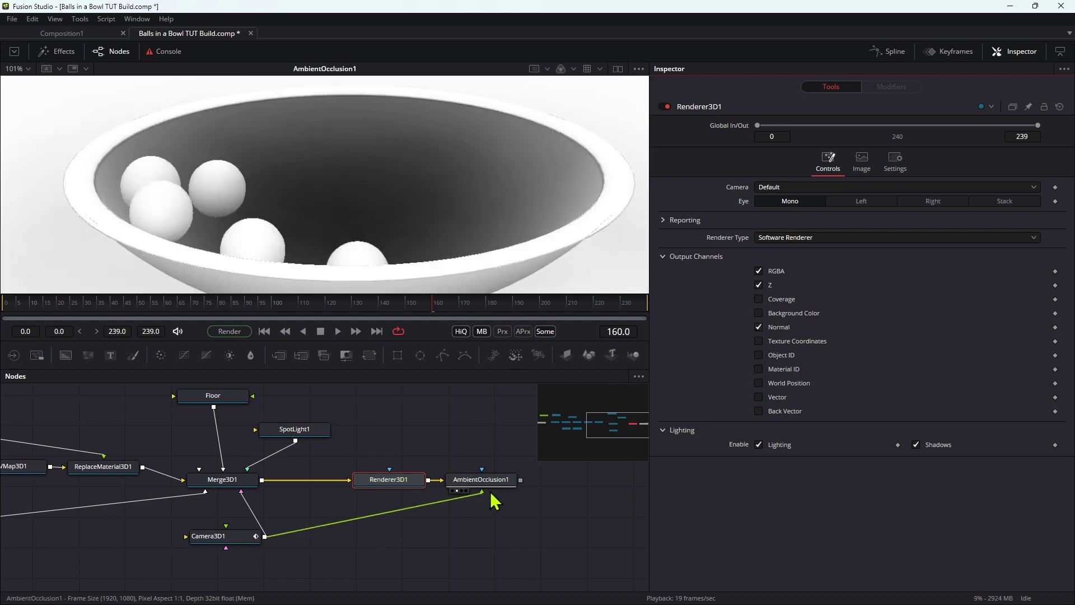
scroll(344, 247, "down", 2)
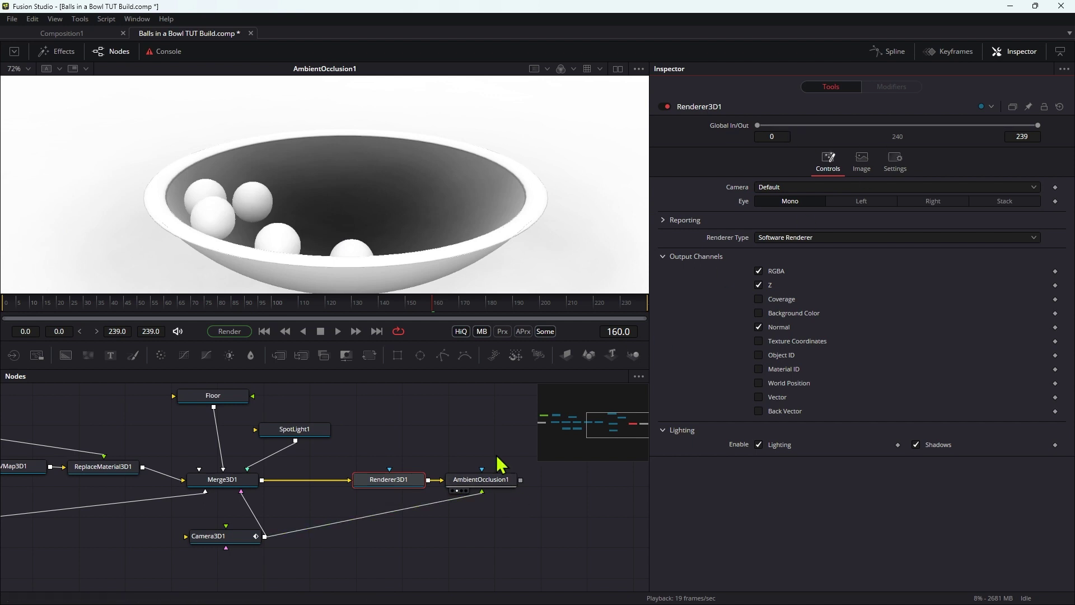
- Set AmbientOcclusion1's kernel type to Sphere and its kernel radius to 0.25
left_click_drag(479, 480, 479, 483)
left_click(959, 171)
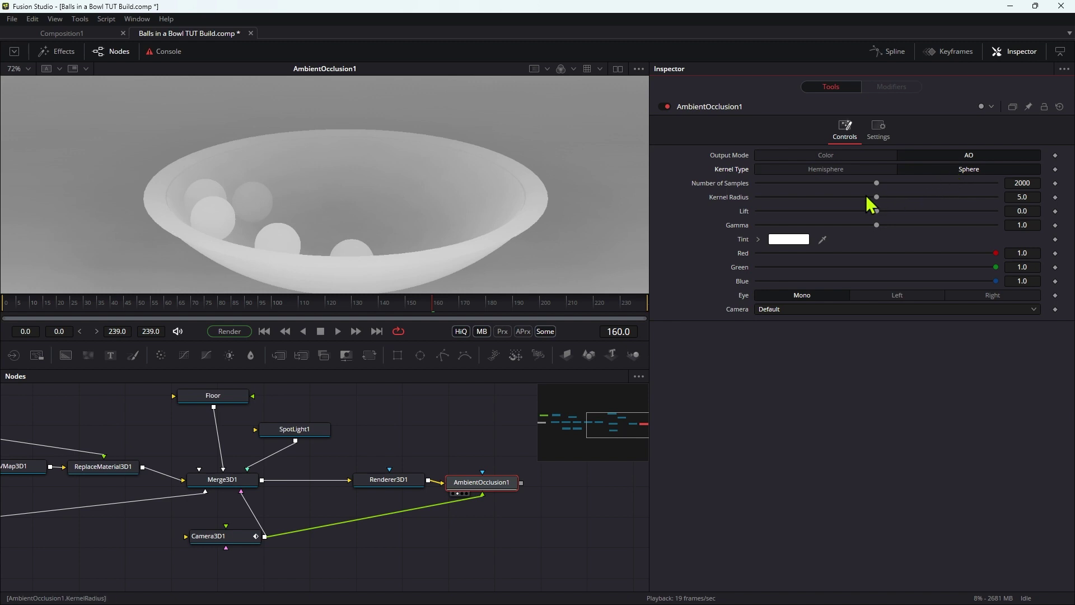
left_click_drag(874, 203, 771, 206)
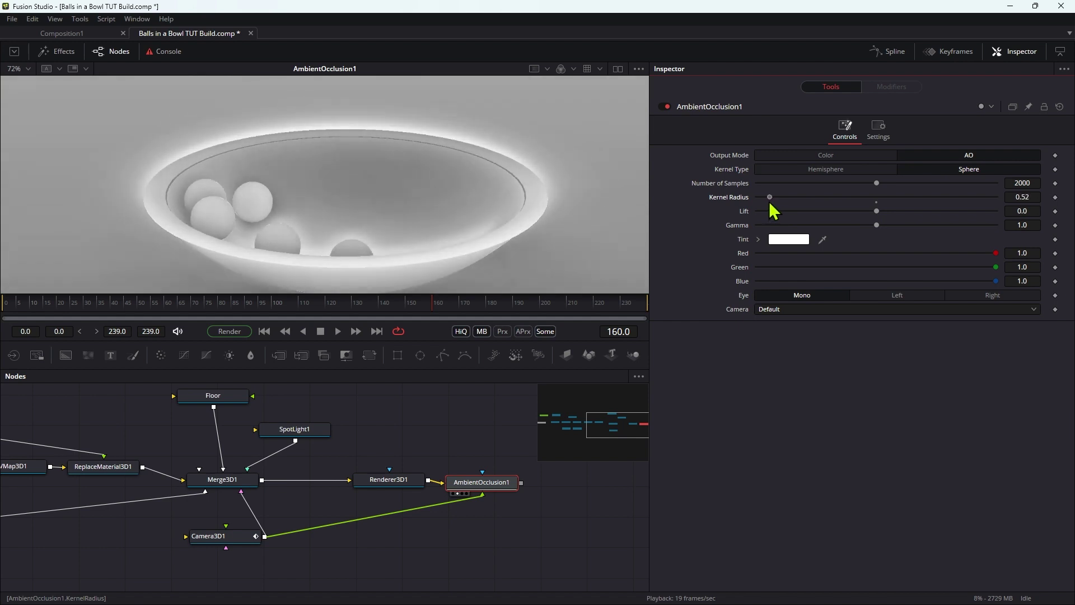
left_click_drag(774, 210, 770, 210)
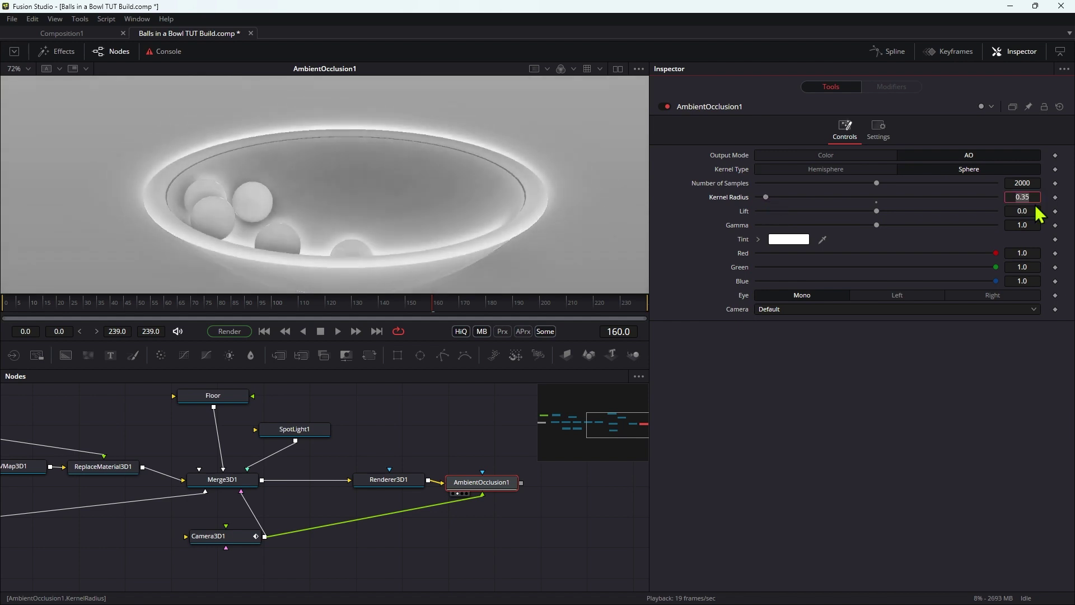
type(".25")
key("Tab")
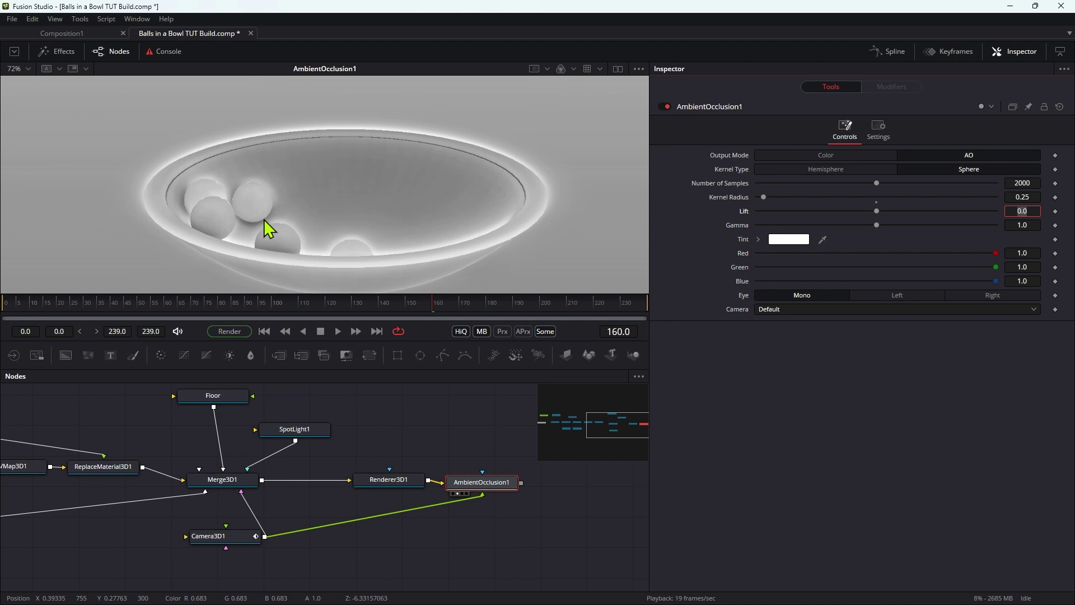
- Switch AmbientOcclusion1's output mode to Color and play back the animation
left_click(838, 157)
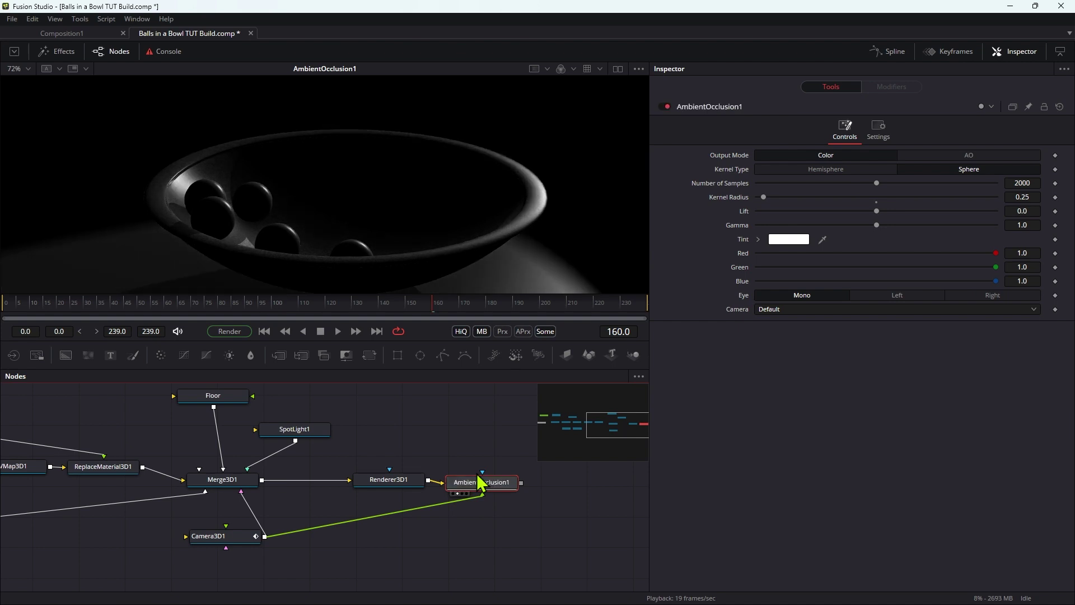
left_click_drag(247, 322, 329, 335)
left_click(335, 331)
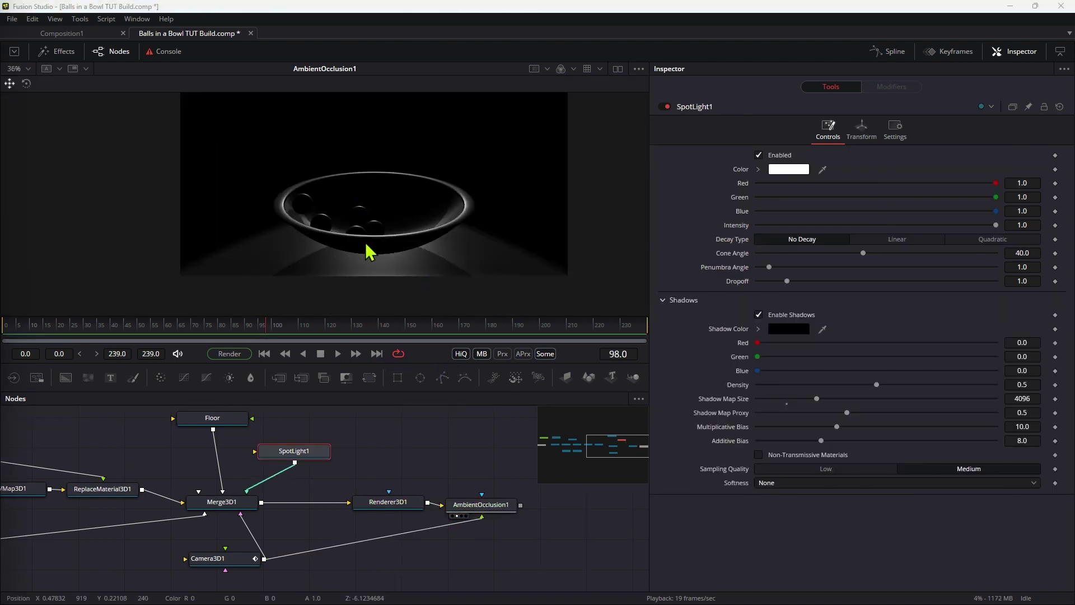
- Go to frame 90 and raise SpotLight1's shadow density to 1.0
mouse_move(264, 344)
left_mouse_down()
mouse_move(307, 348)
mouse_move(250, 339)
left_mouse_up()
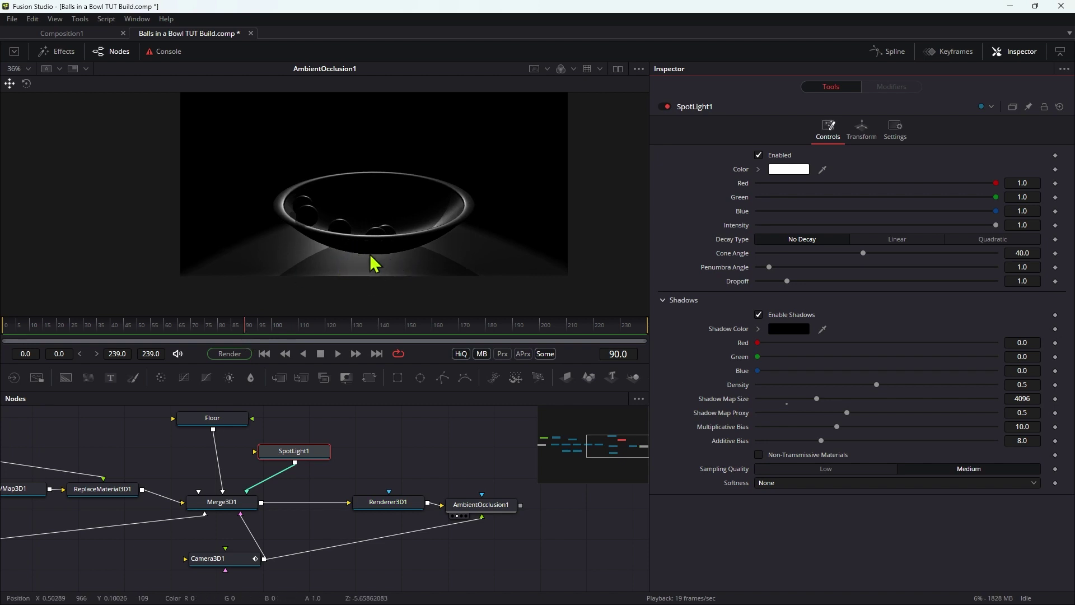
left_click(303, 452)
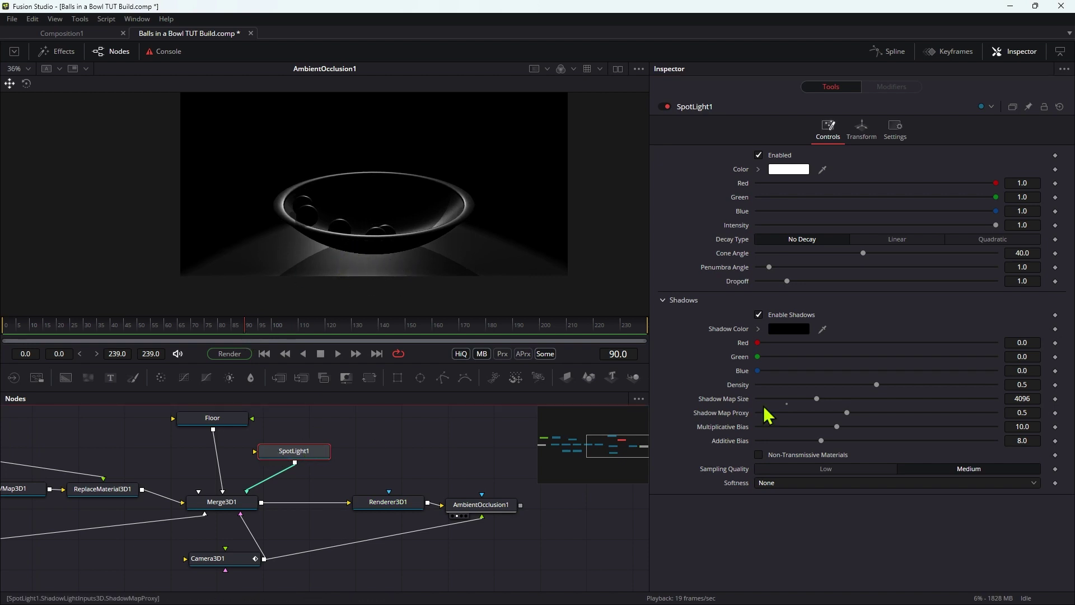
left_click_drag(875, 384, 1058, 415)
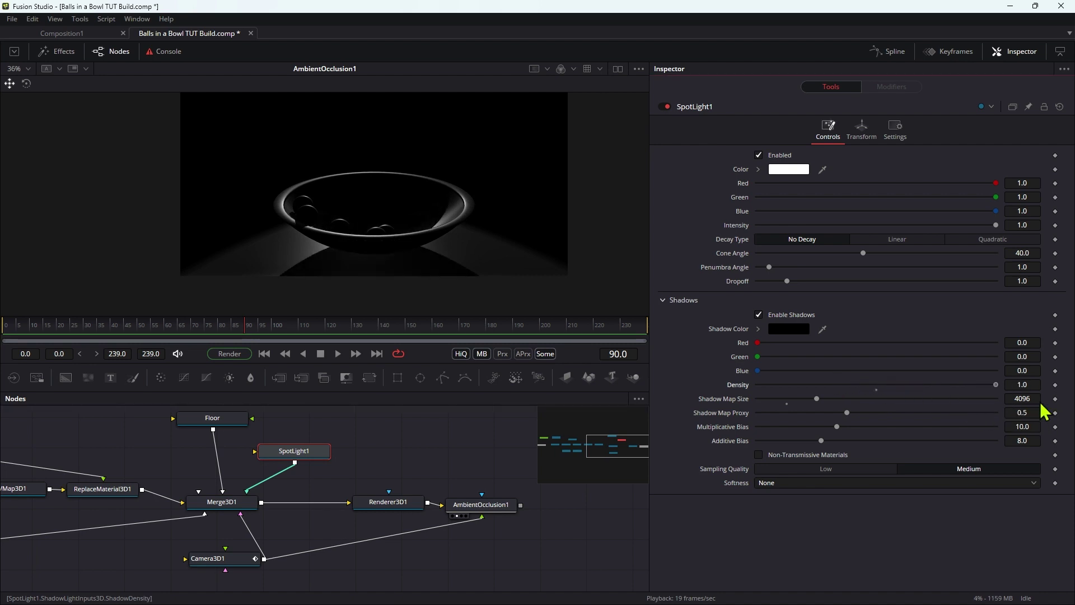
- Set SpotLight1's decay type to Linear with a decay rate of about 0.0714
left_click_drag(345, 341, 178, 340)
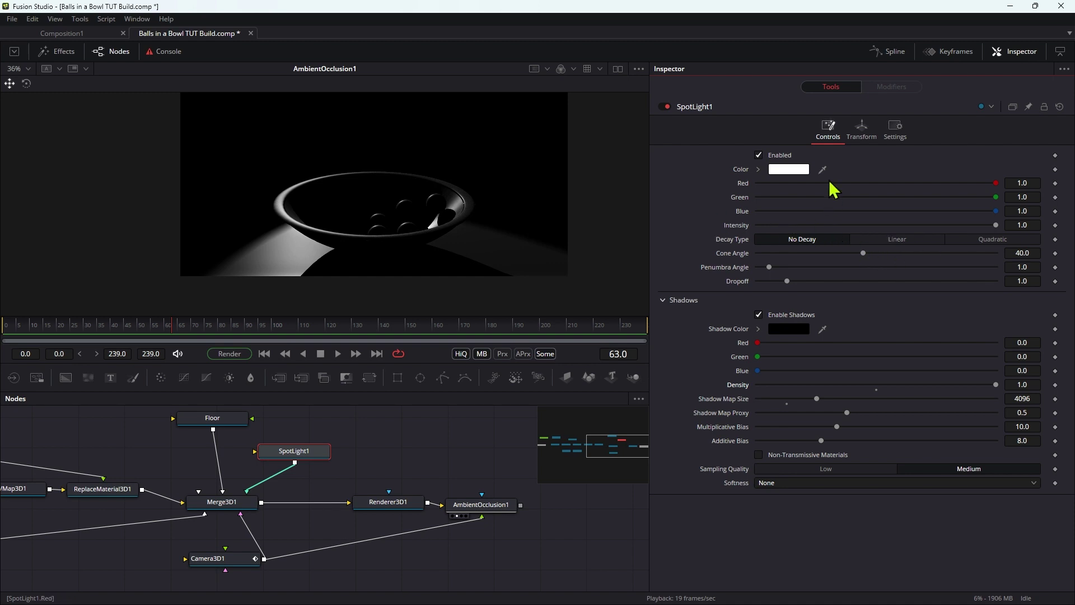
left_click(897, 239)
left_click_drag(996, 254, 772, 281)
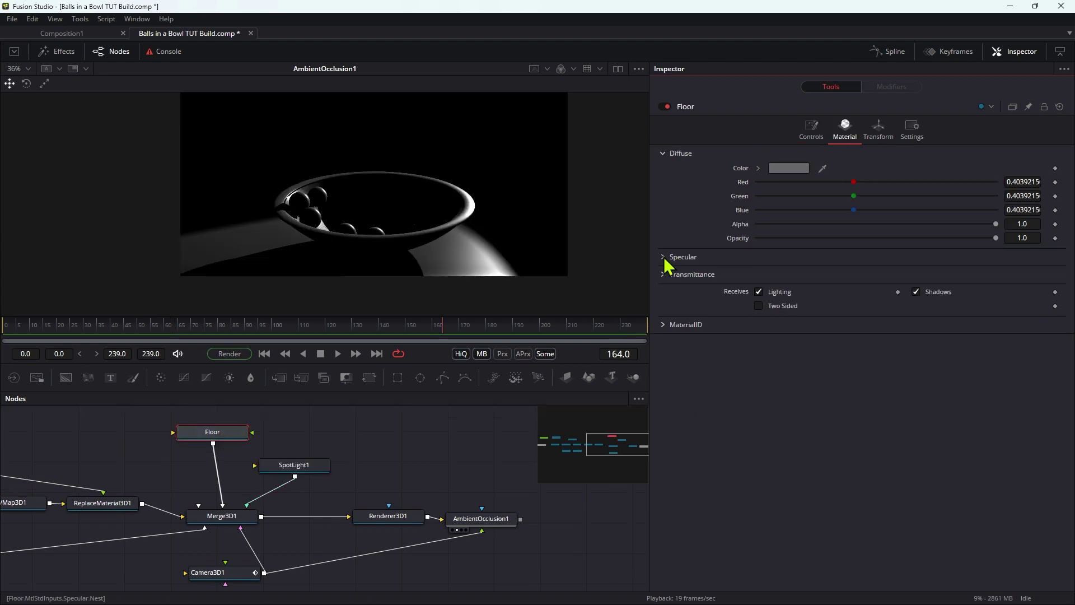
- Reduce the Floor material's specular intensity to about 0.479
left_click(664, 258)
left_click_drag(996, 327, 875, 333)
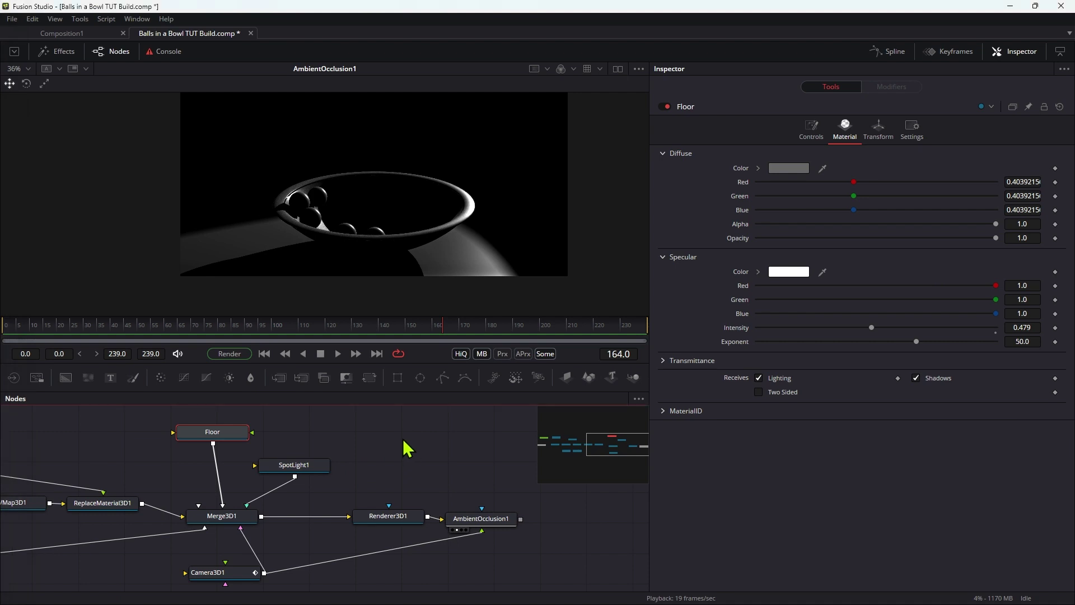
- Add a Point Light node and connect it to Merge3D1
key("shift+space")
type("3pl")
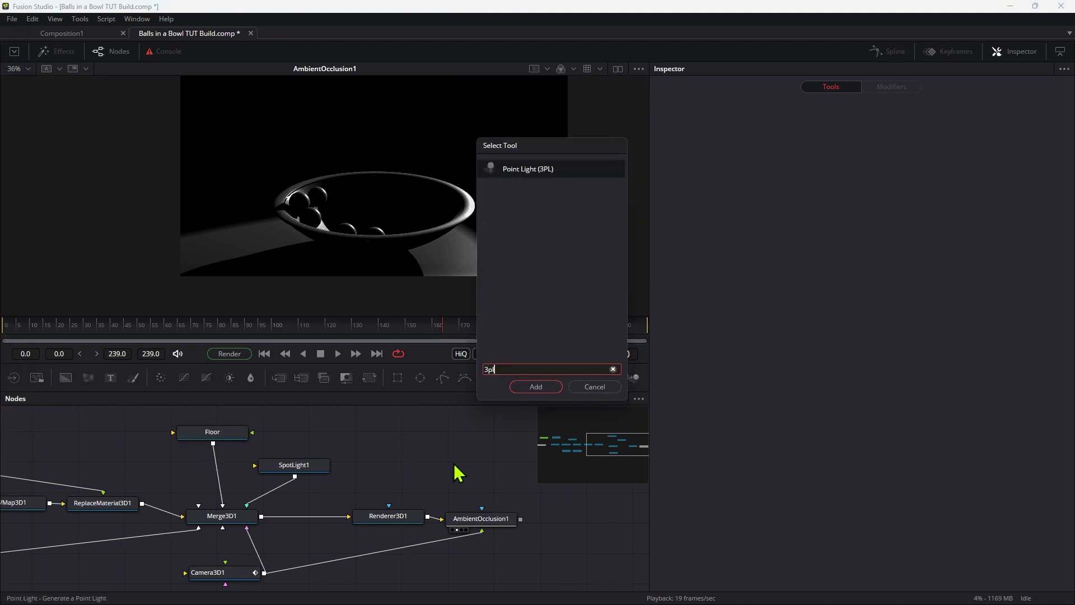
key("Return")
left_click_drag(486, 467, 221, 514)
- Check SpotLight1's transform and set PointLight1's Z translation to -5.0
left_click(316, 465)
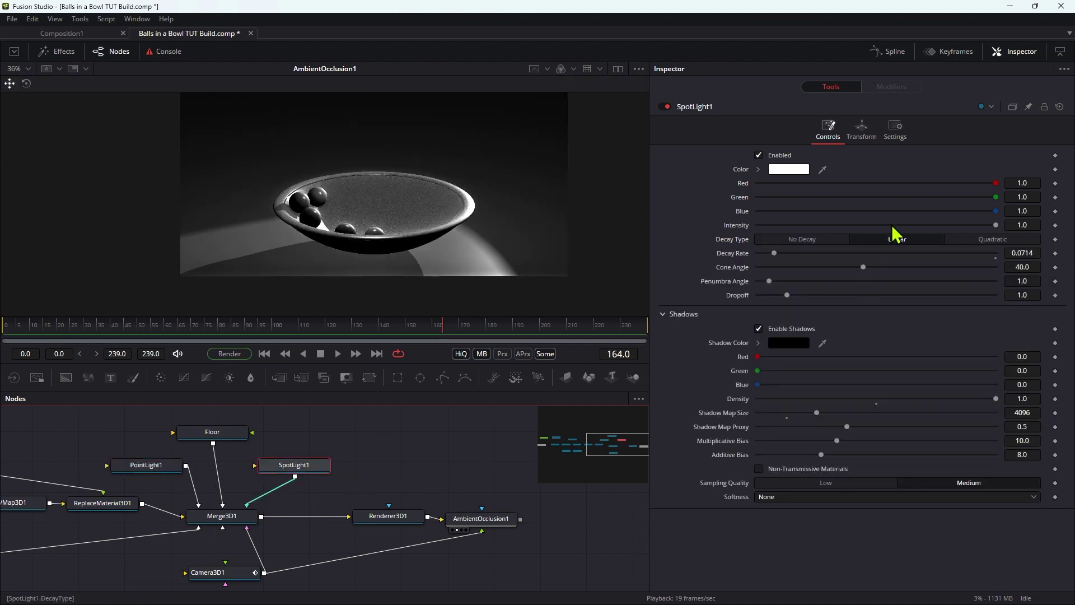
left_click(861, 128)
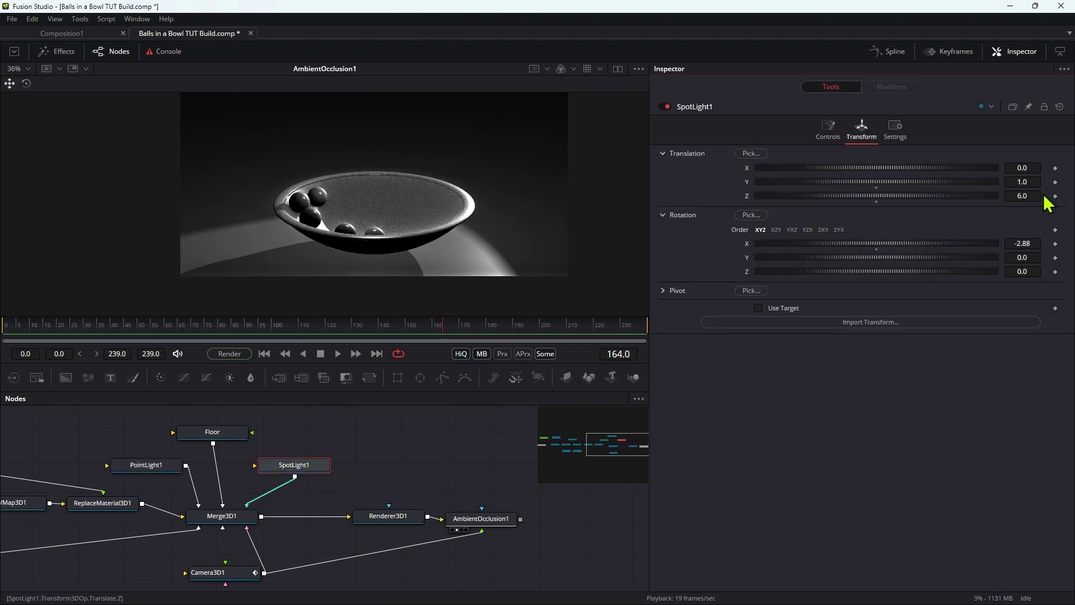
left_click(140, 467)
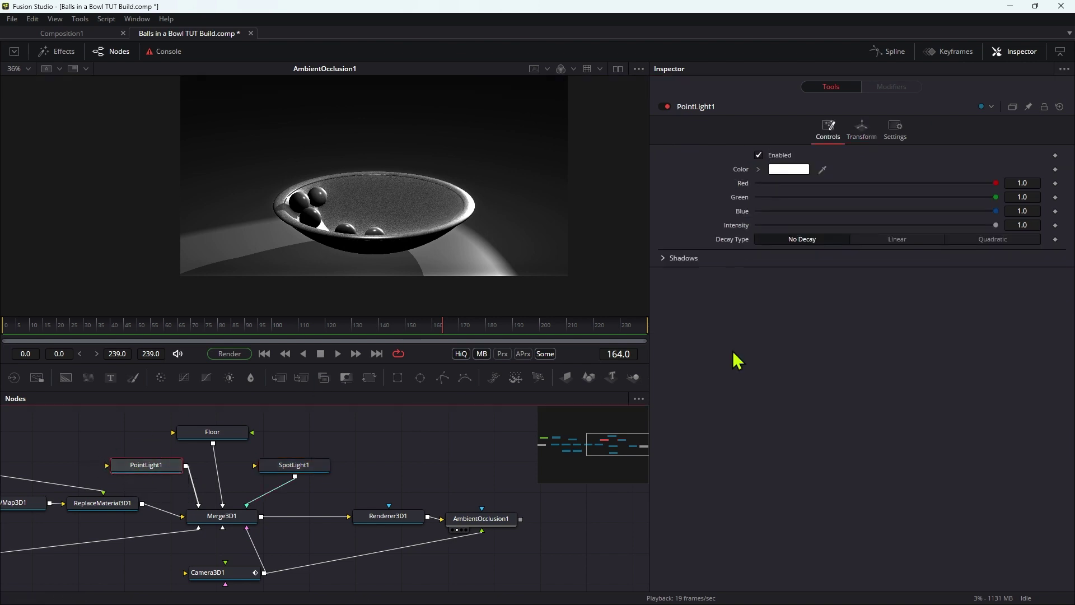
left_click(865, 131)
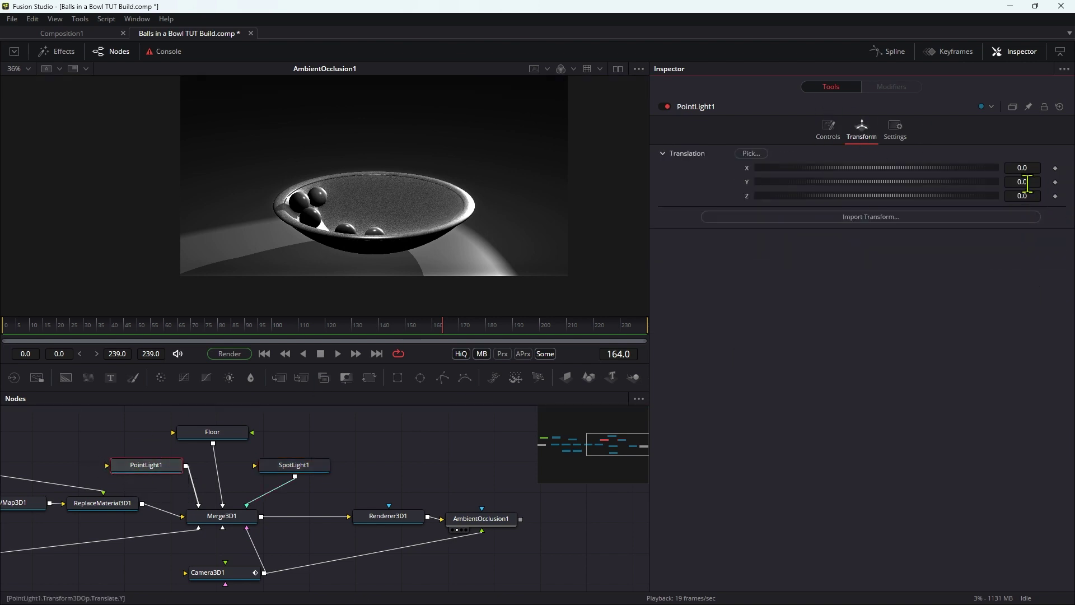
key("Tab")
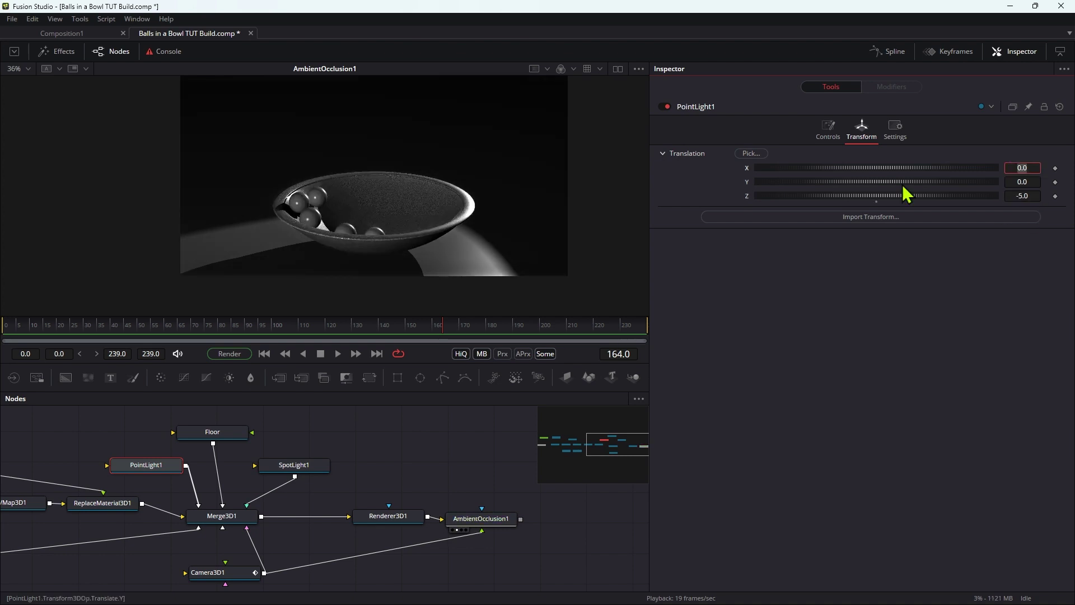
- Lower PointLight1's blue to about 0.913 and give it Linear decay with a rate of about 0.4982
left_click(823, 134)
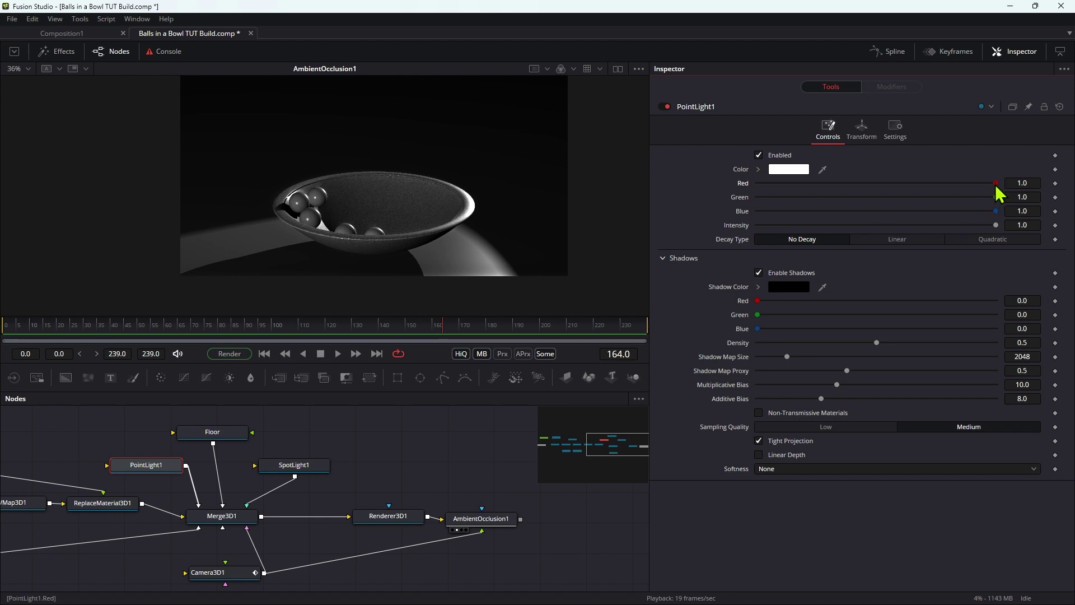
left_click_drag(1002, 209, 974, 223)
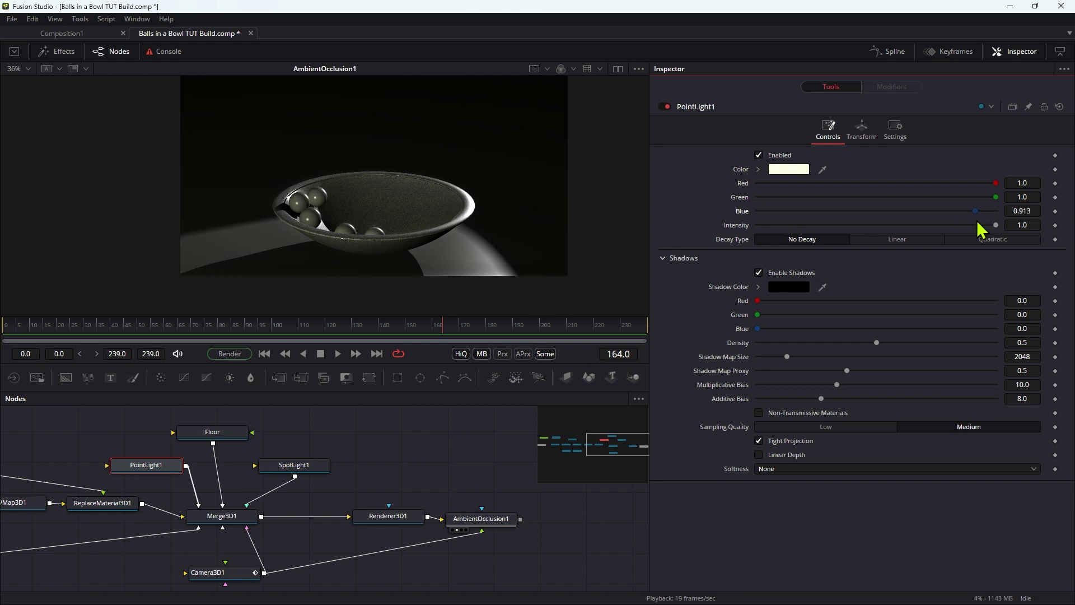
left_click(899, 240)
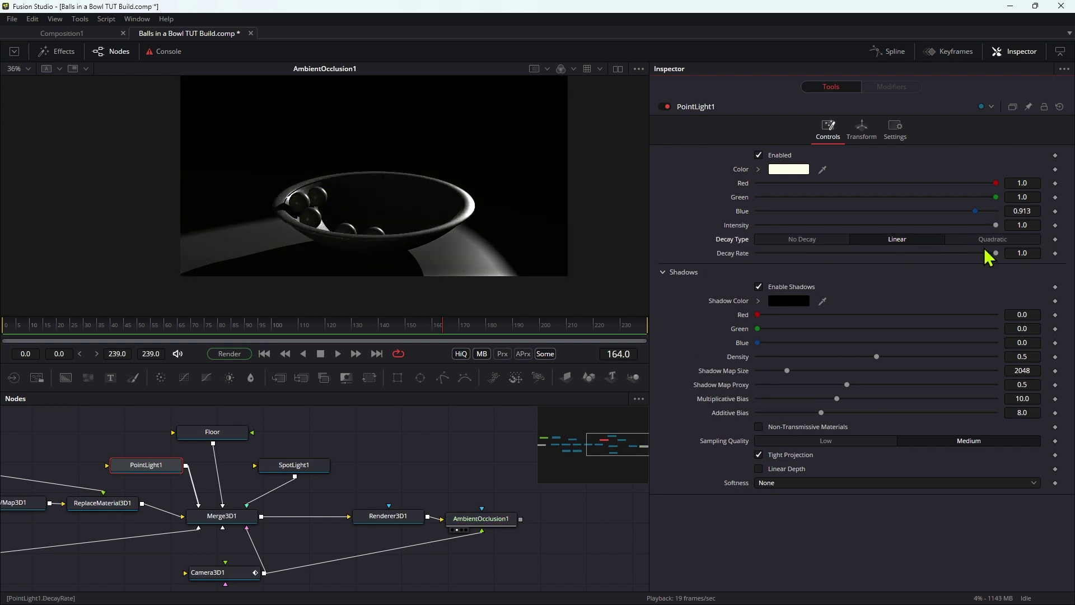
left_click_drag(998, 252, 880, 263)
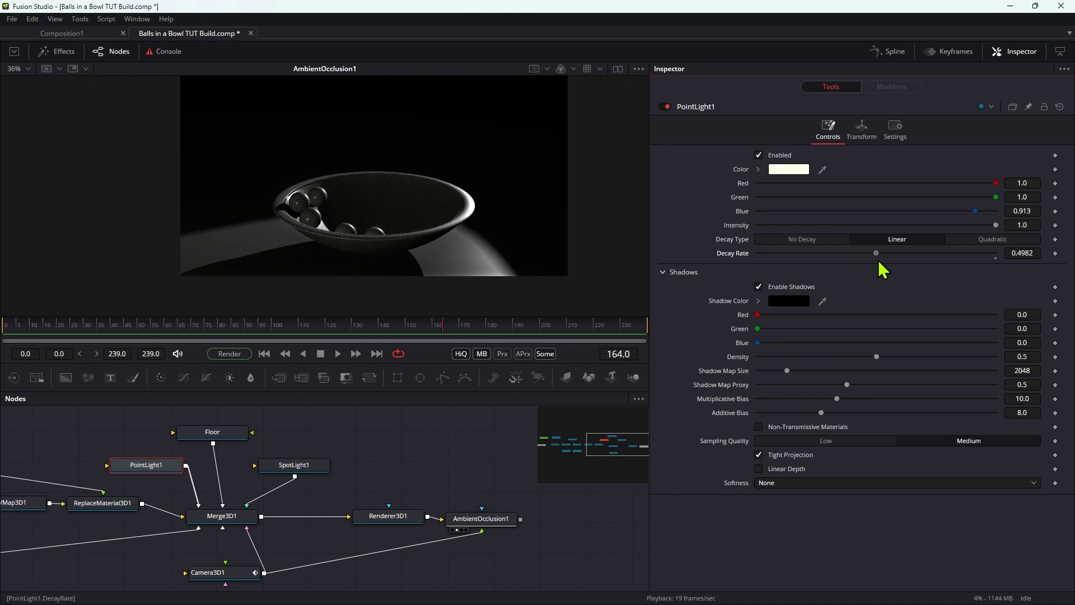
- Tint SpotLight1's color cooler by lowering its red channel
left_click(294, 465)
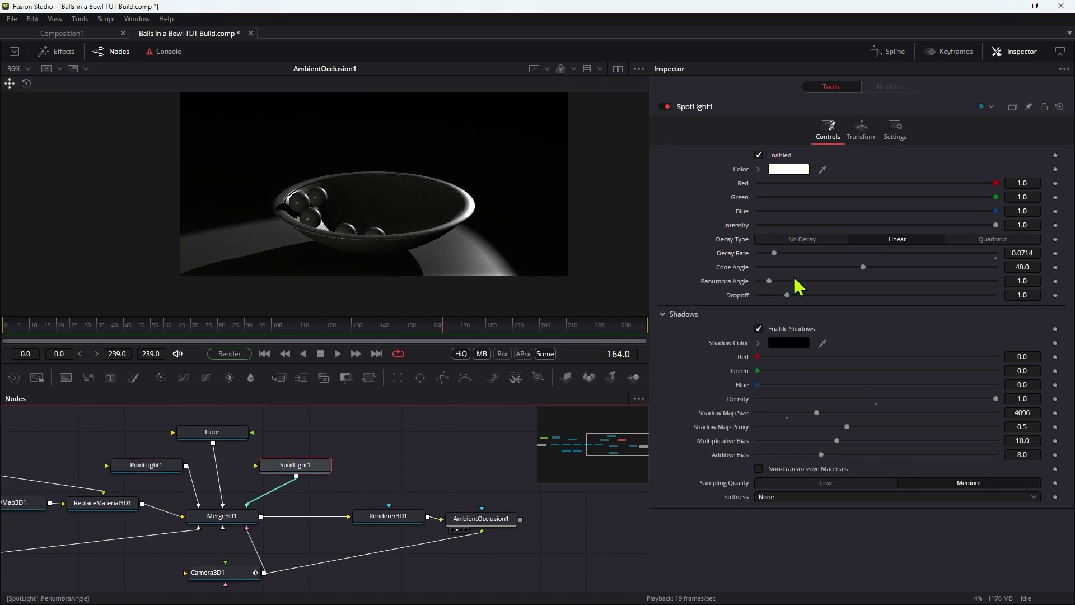
left_click_drag(996, 183, 950, 200)
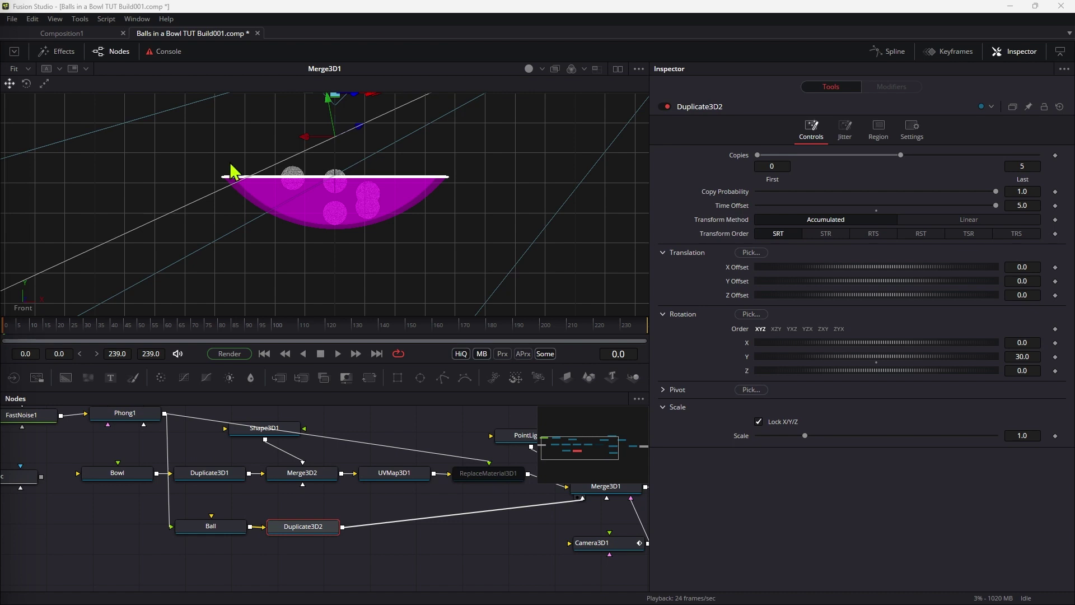
- Paste a copy of the Ball node below it, and disable the original Ball and Duplicate3D2
left_click_drag(337, 531, 401, 534)
left_click(215, 531)
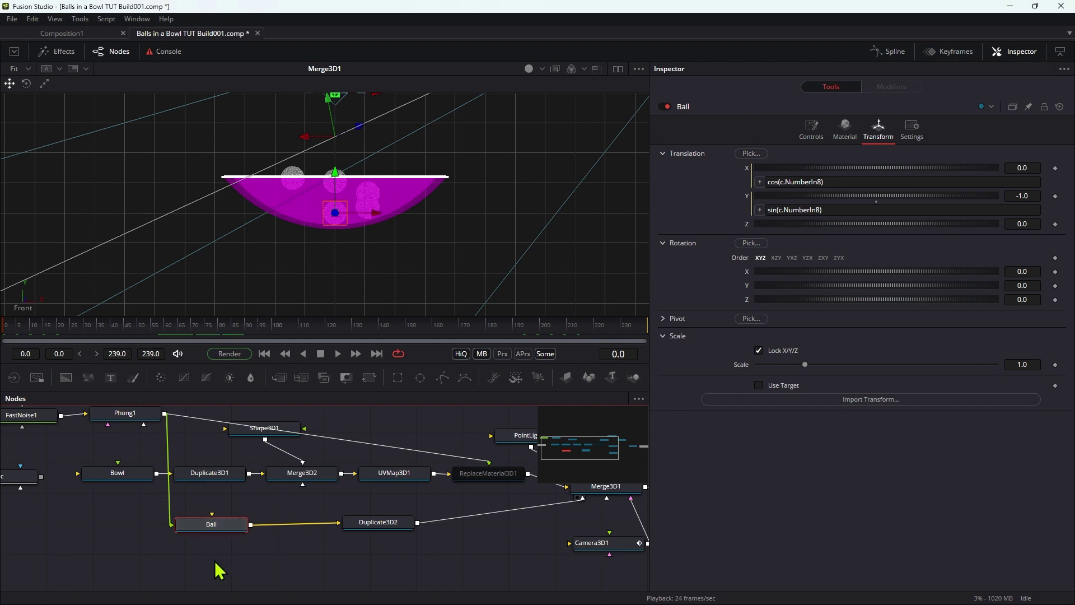
key("ctrl+v")
left_click_drag(435, 541, 239, 500)
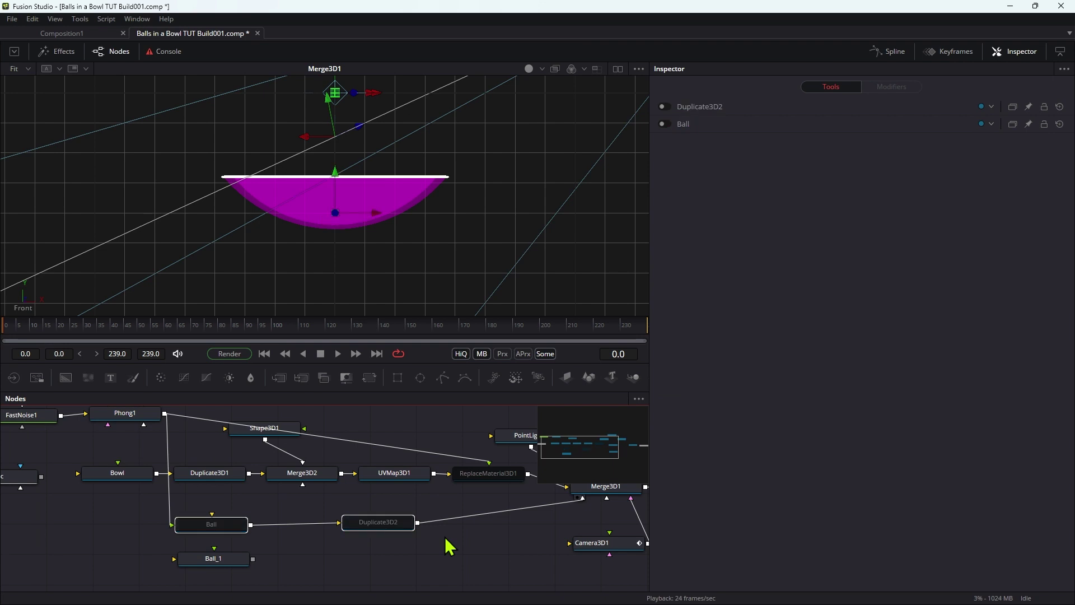
- Connect Ball_1 to Merge3D1 and remove the expressions from its X and Y translation, with Y at 0.0
left_click_drag(508, 534, 404, 528)
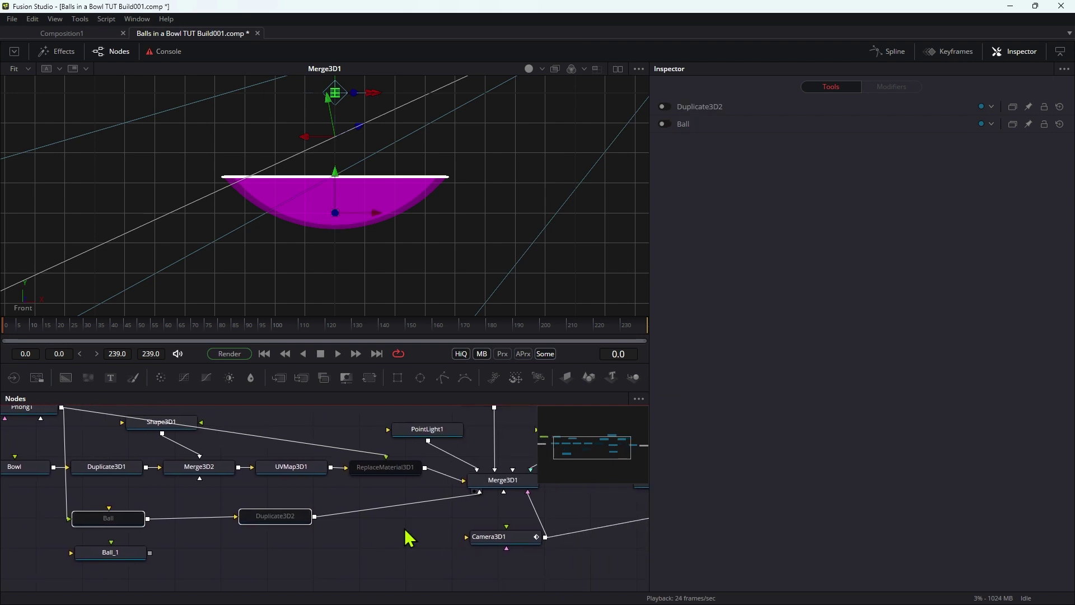
left_click_drag(151, 553, 504, 492)
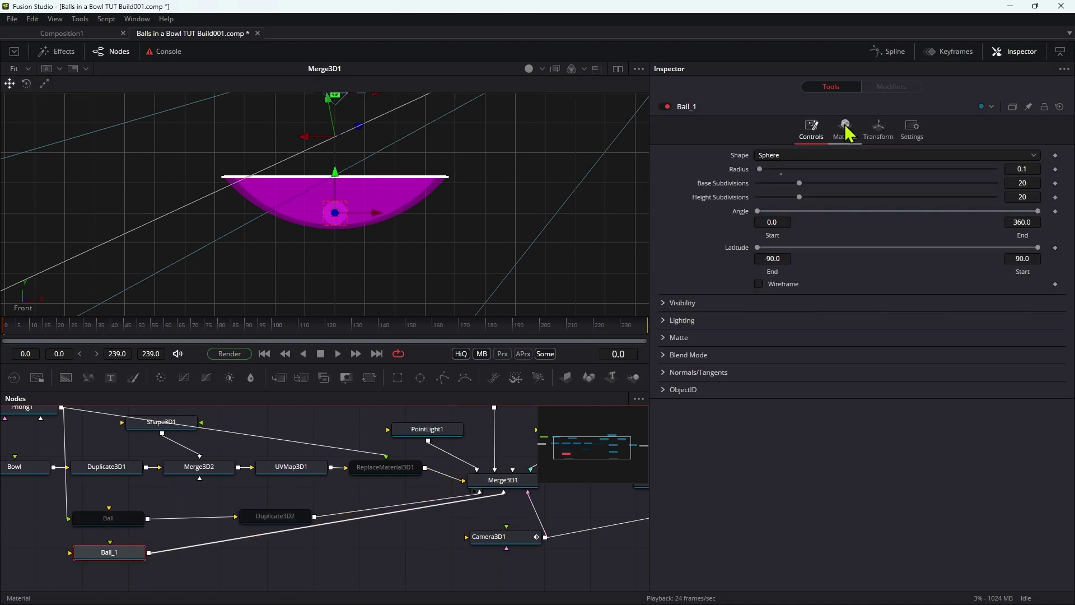
left_click(879, 129)
right_click(883, 171)
left_click(908, 334)
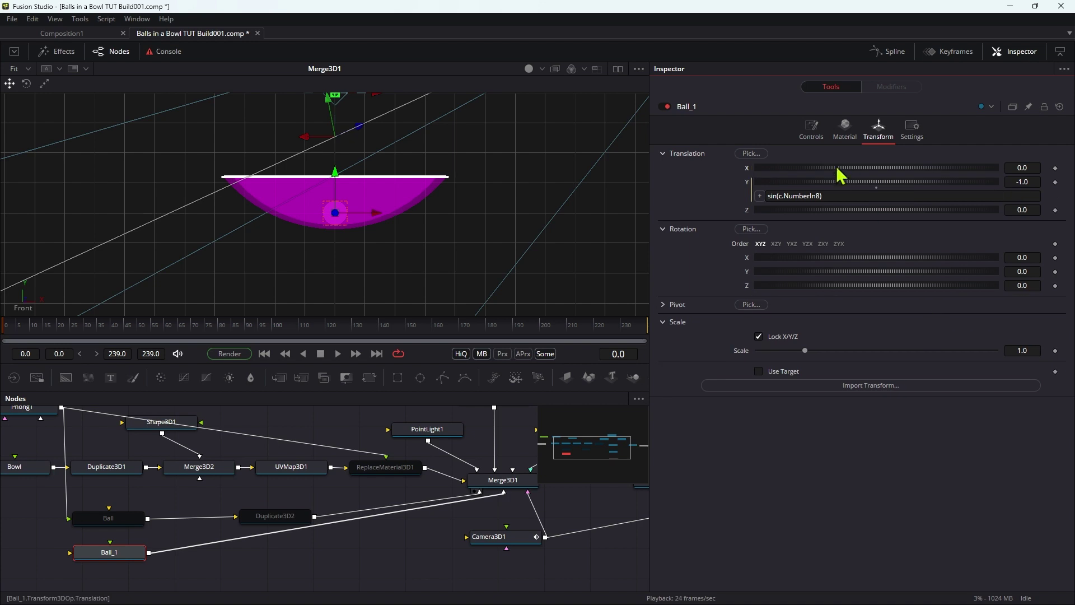
right_click(843, 185)
left_click(893, 346)
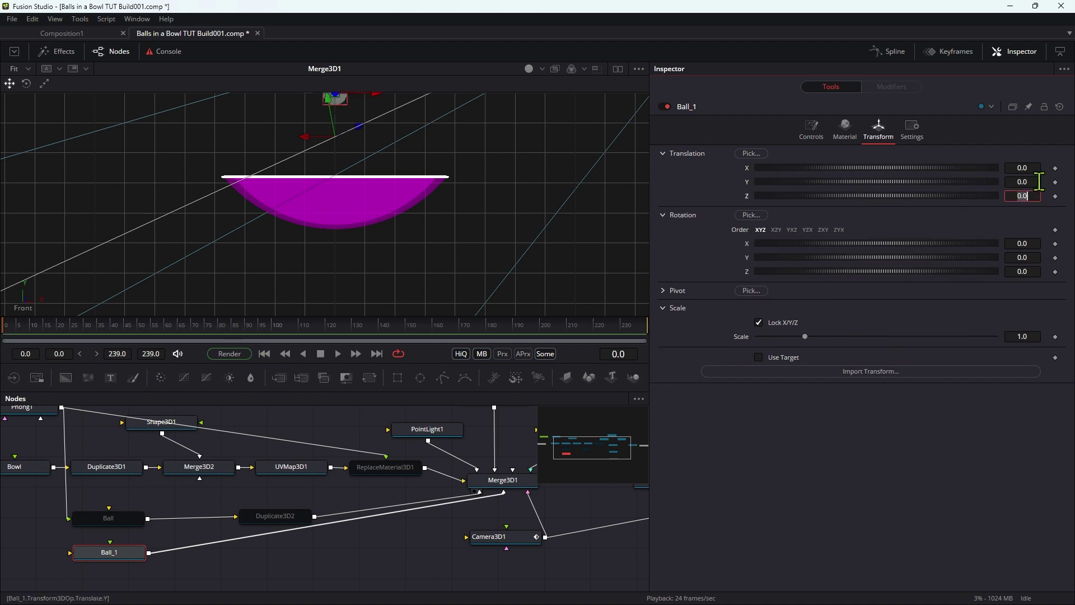
- Give Ball_1's Y pivot the expression -Transform3DOp.Translate.Y
left_click(663, 291)
key("equal")
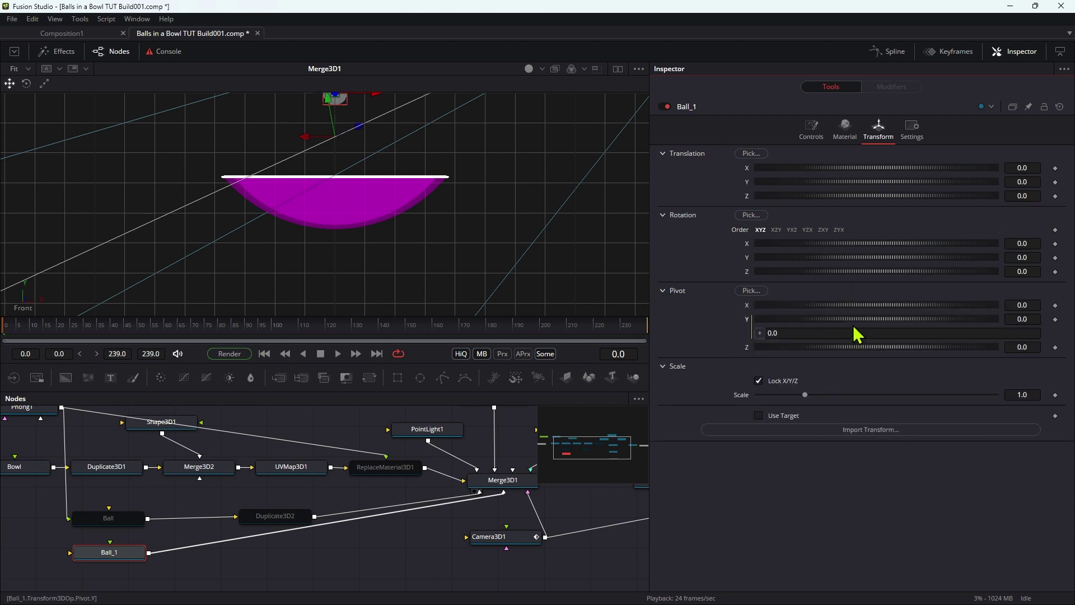
left_click_drag(759, 333, 859, 186)
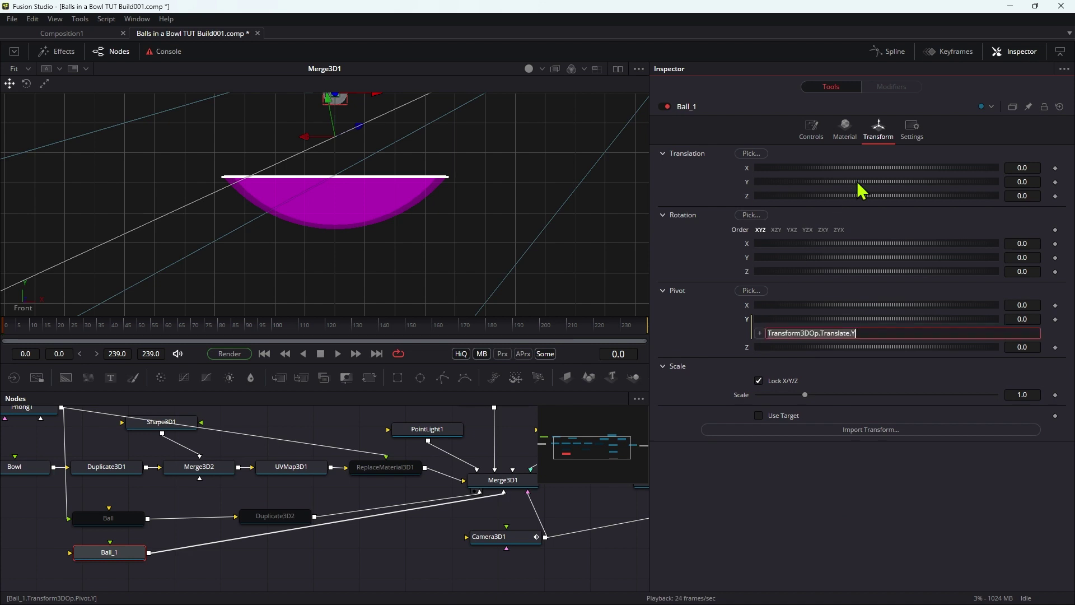
left_click(768, 333)
type("-")
key("Tab")
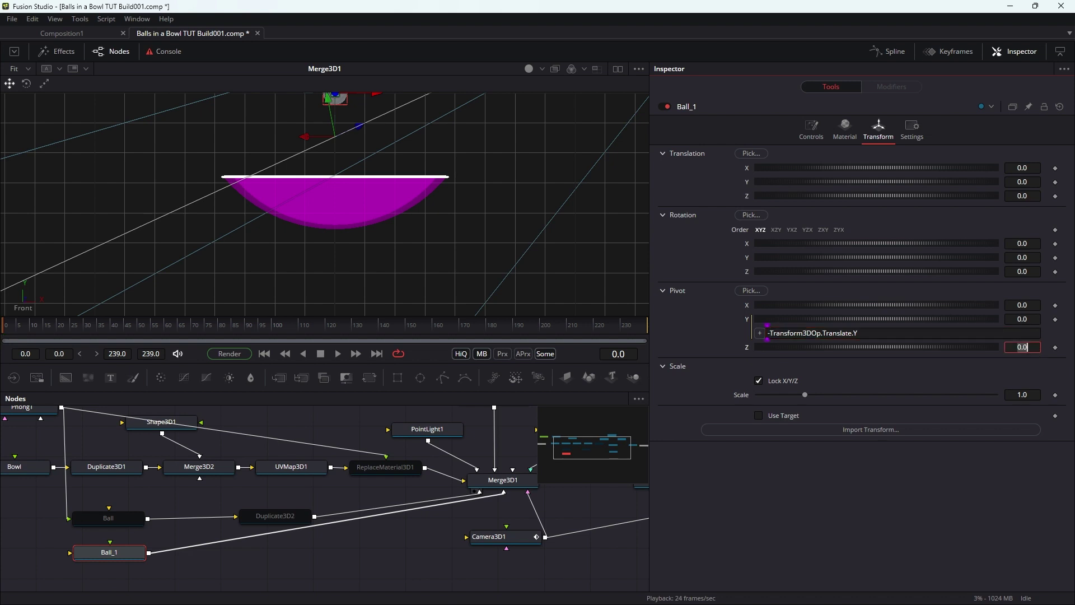
- Set Ball_1's Y translation to -1 and test a Z rotation of about -15.7
left_click(1033, 182)
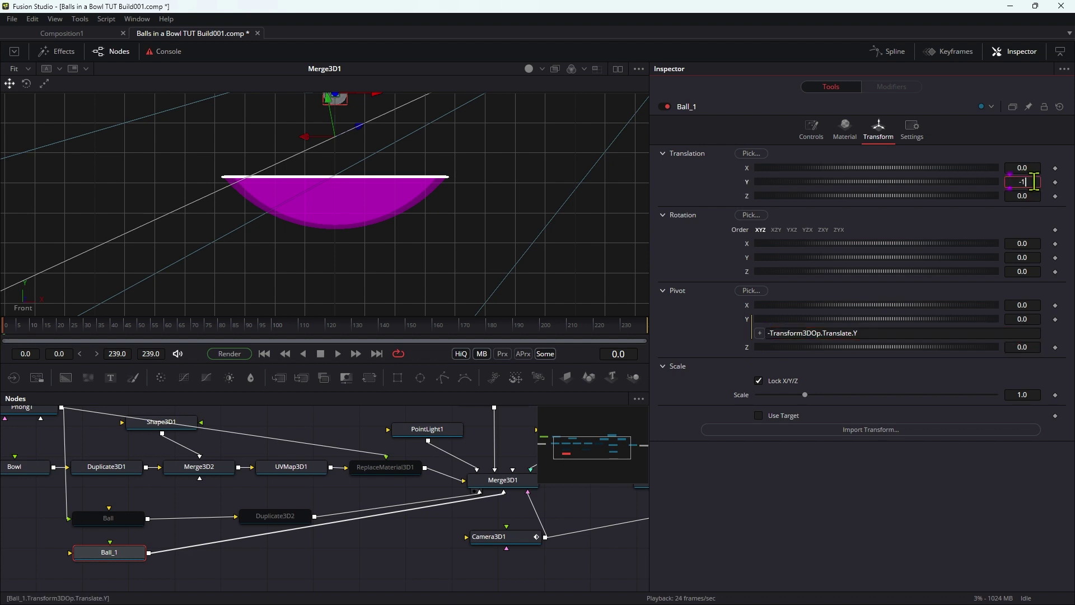
key("Tab")
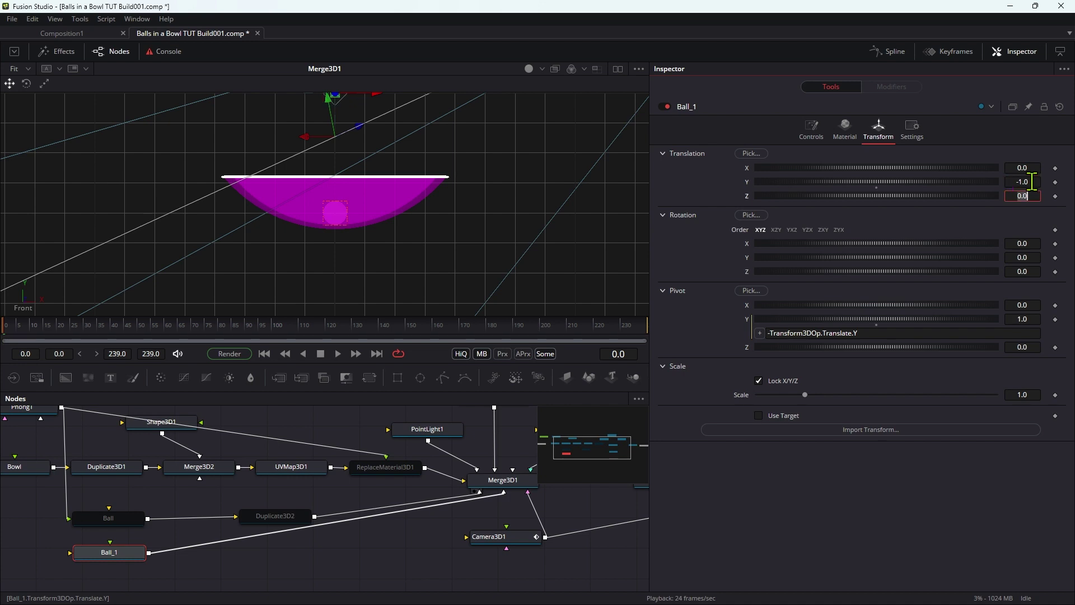
mouse_move(825, 273)
left_mouse_down()
mouse_move(854, 274)
mouse_move(805, 270)
mouse_move(873, 272)
mouse_move(804, 266)
mouse_move(838, 272)
mouse_move(807, 269)
mouse_move(819, 269)
left_mouse_up()
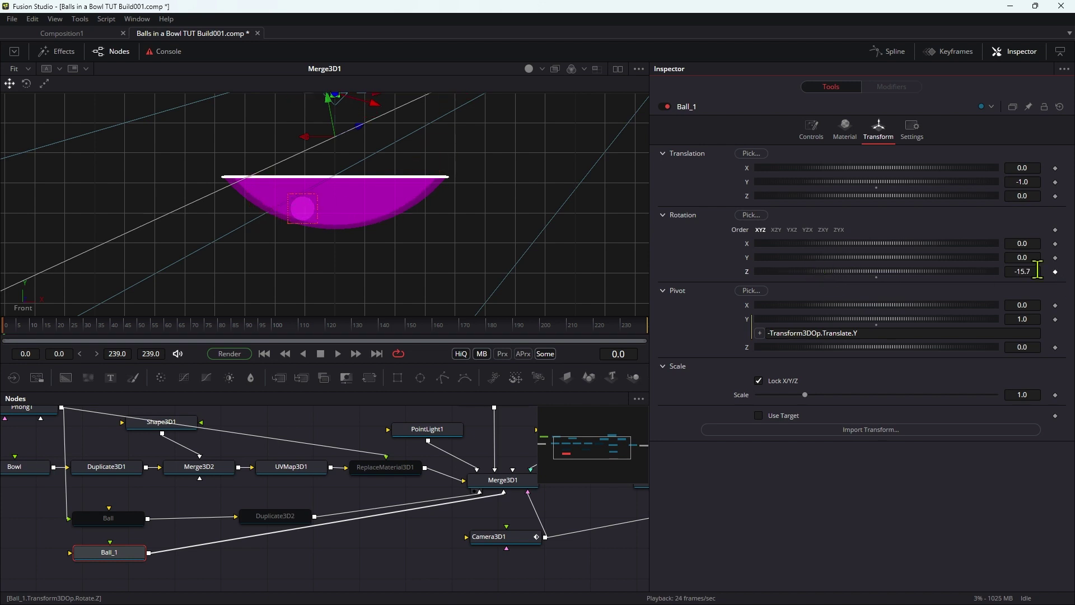
- Drive Ball_1's Z rotation with the expression sin(time/12)*40 and play back the swing
right_click(883, 271)
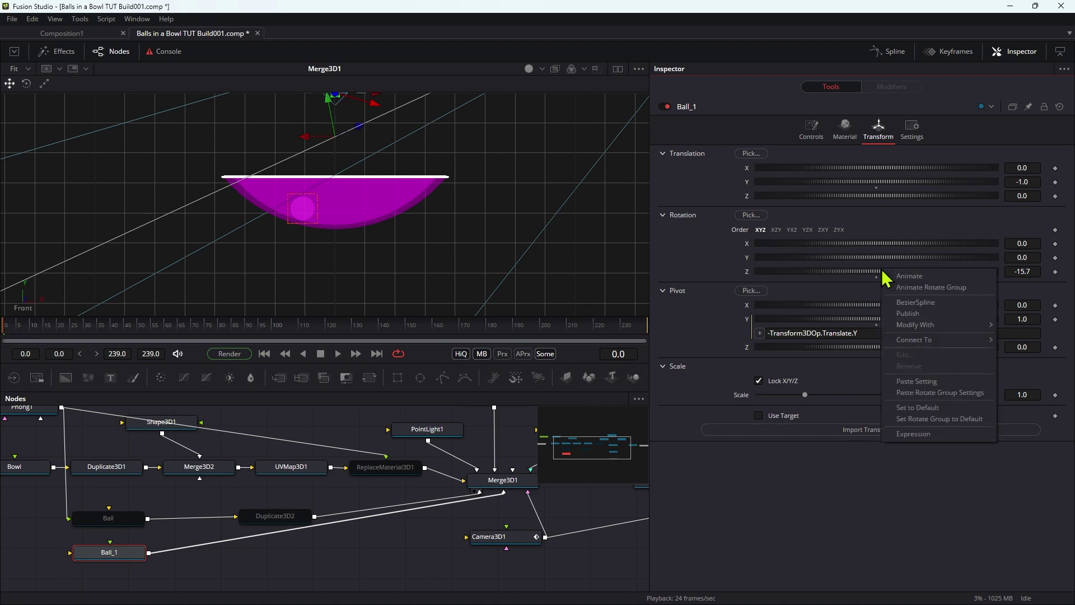
left_click(914, 434)
left_click(818, 285)
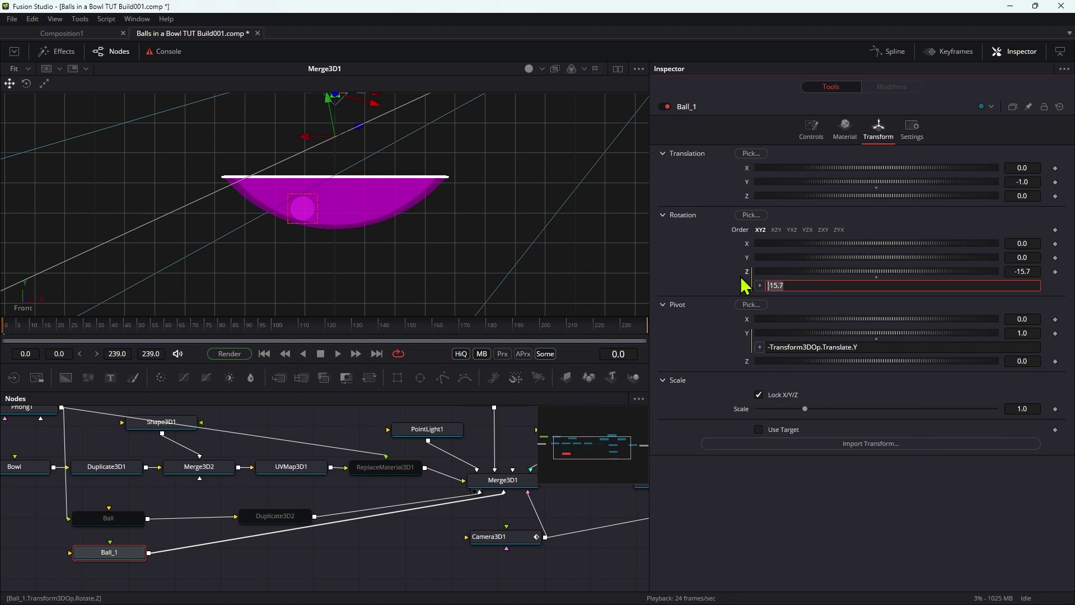
type("sin(time/12)*40")
key("Tab")
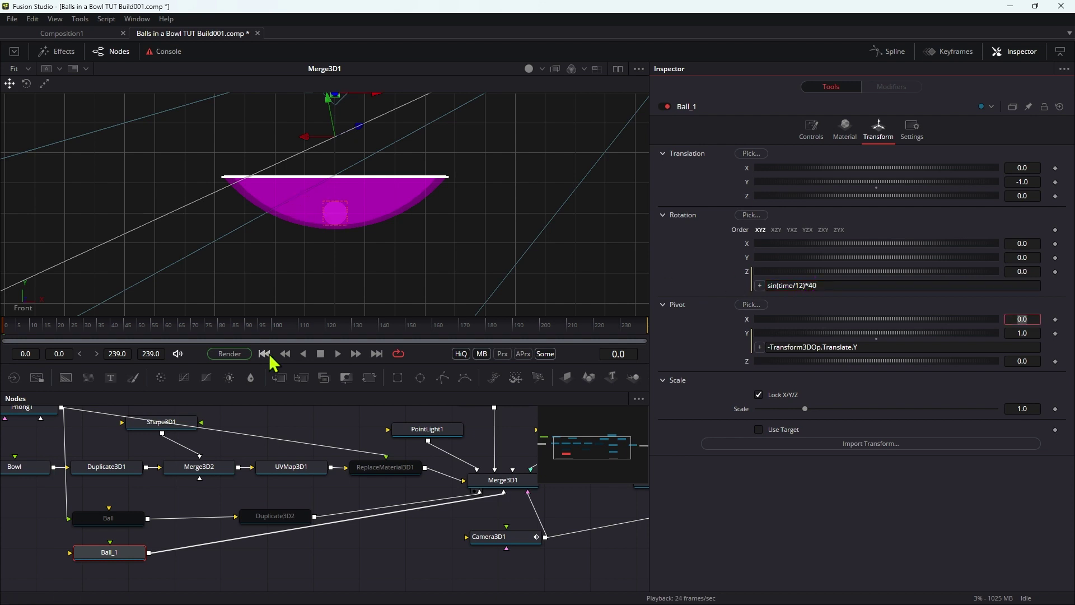
left_click(337, 354)
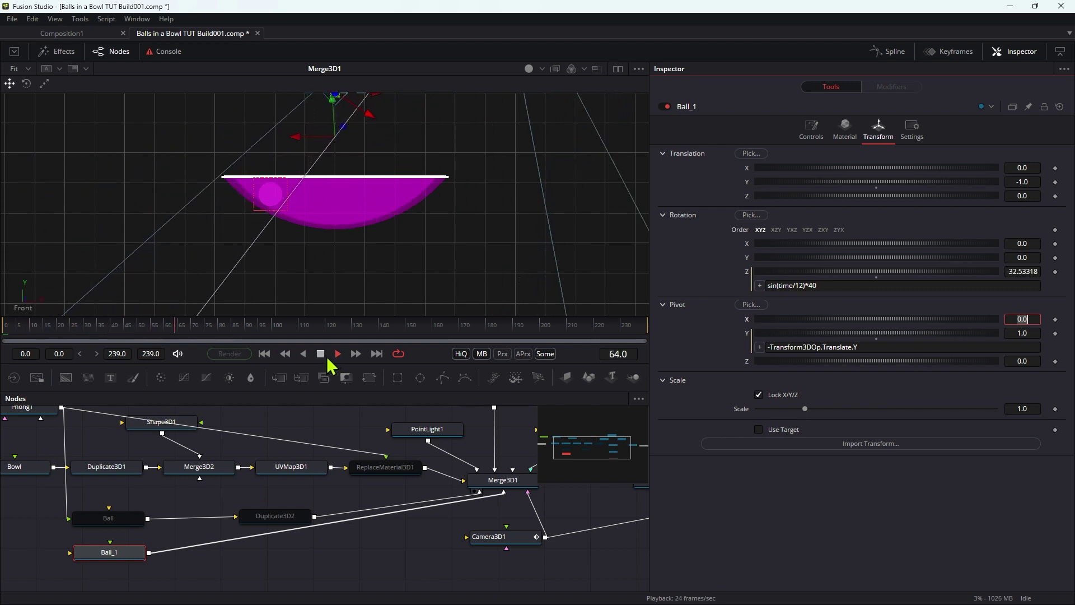
left_click(320, 353)
- Feed Ball_1 into the re-enabled Duplicate3D2 and scrub through the AmbientOcclusion1 result
left_click_drag(149, 553, 239, 523)
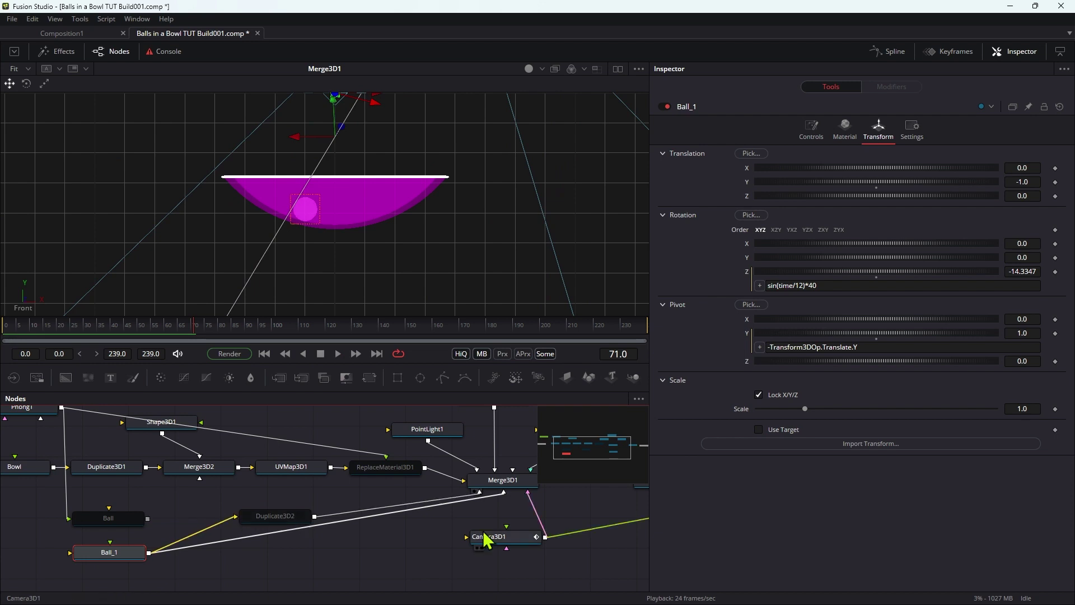
left_click(289, 528)
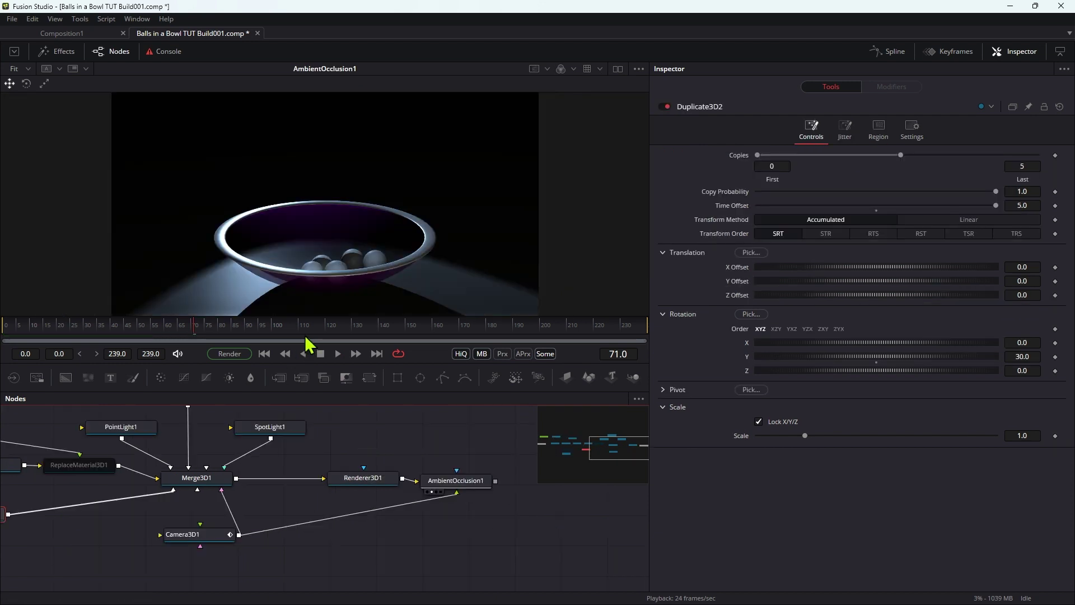
left_click_drag(306, 338, 267, 338)
- Move Phong1's material connection from Ball to Ball_1 and scrub the animation to frame 201
left_click_drag(127, 431, 448, 487)
left_click_drag(116, 518, 147, 563)
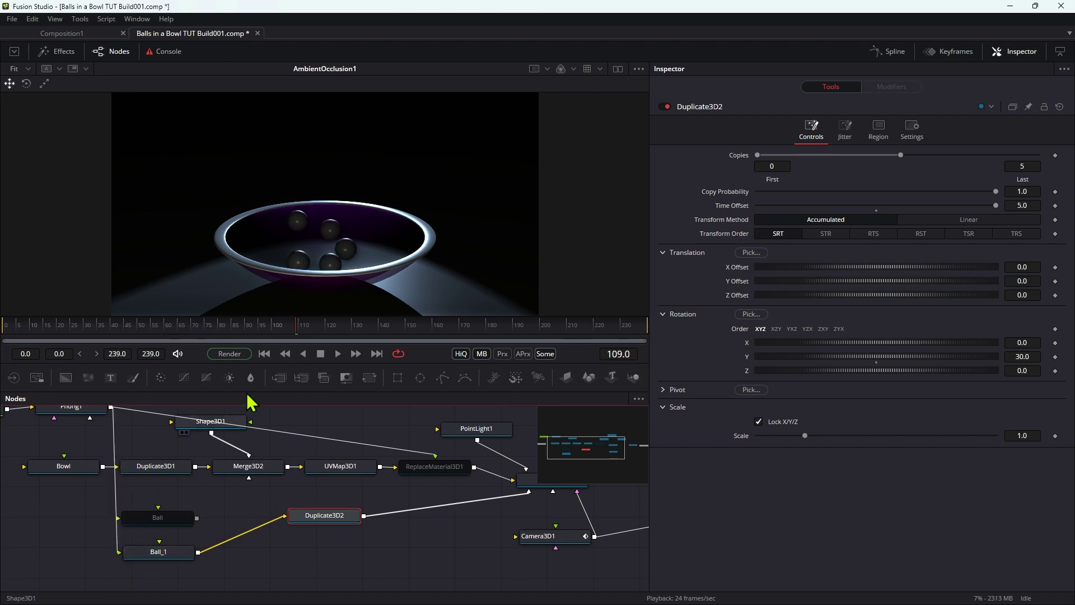
left_click_drag(308, 327, 547, 367)
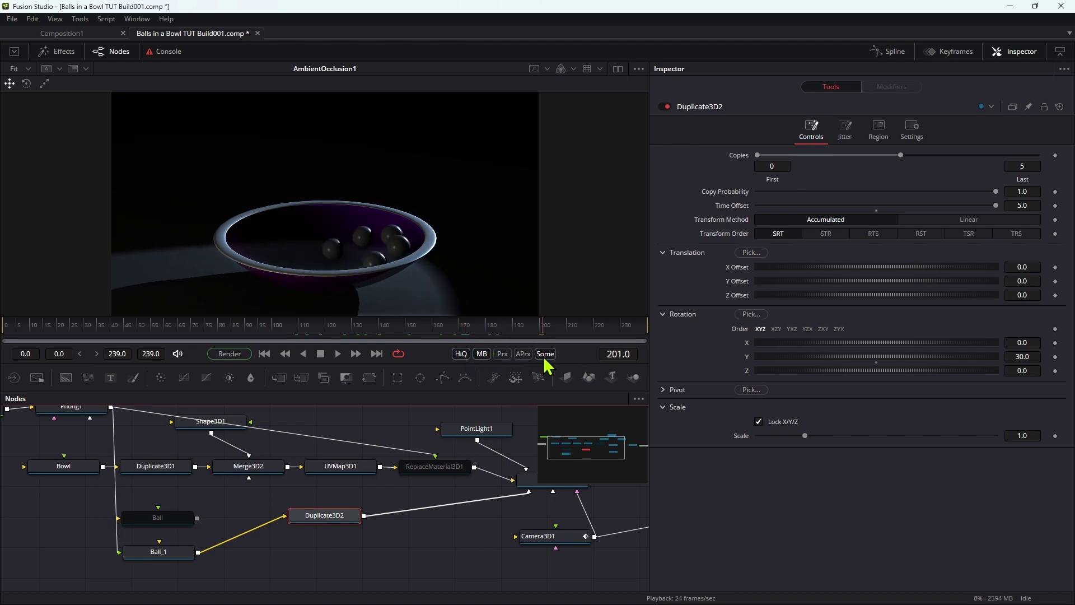